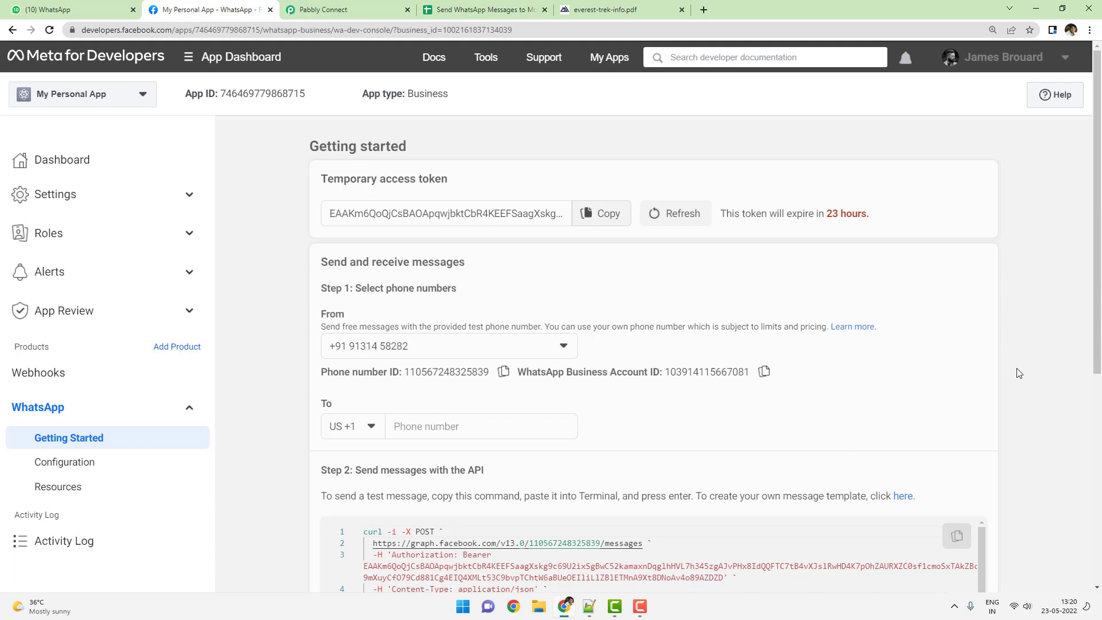
Review the WhatsApp Getting started page's access token, test number and sample API command.
{"action": "scroll", "coordinate": [1020, 326], "scroll_direction": "down", "scroll_amount": 1}
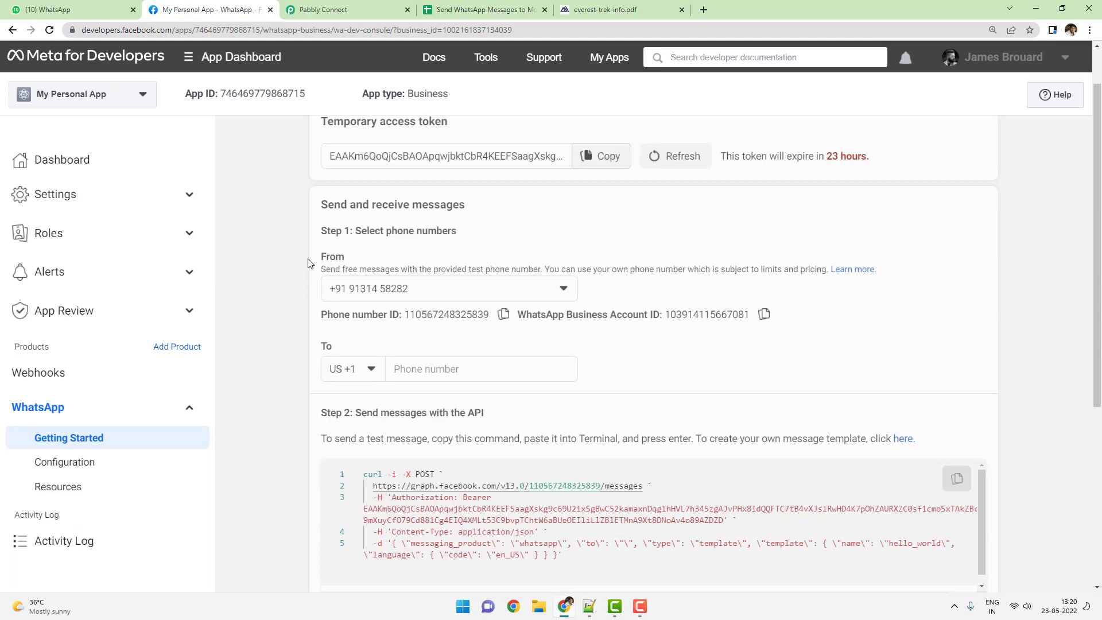
{"action": "scroll", "coordinate": [607, 305], "scroll_direction": "up", "scroll_amount": 1}
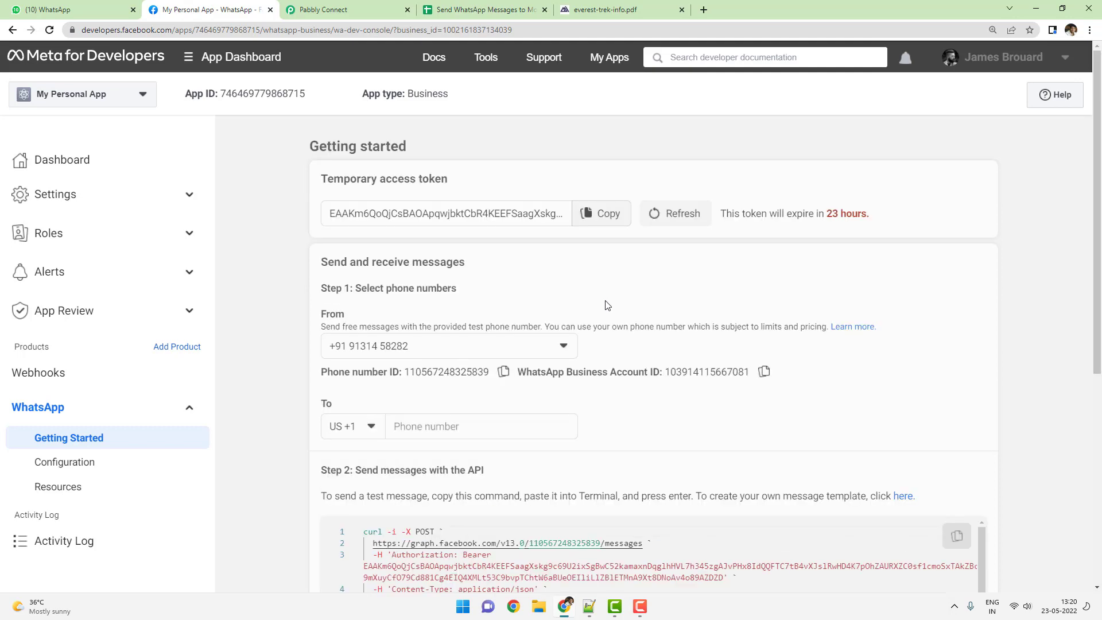
{"action": "scroll", "coordinate": [624, 416], "scroll_direction": "down", "scroll_amount": 2}
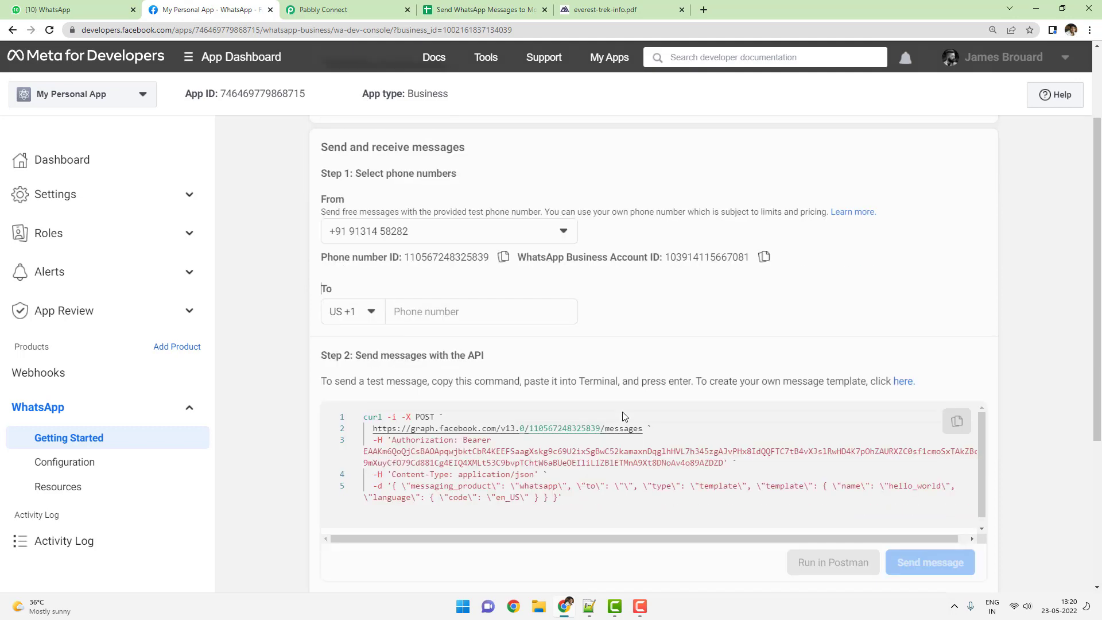
{"action": "scroll", "coordinate": [628, 367], "scroll_direction": "up", "scroll_amount": 2}
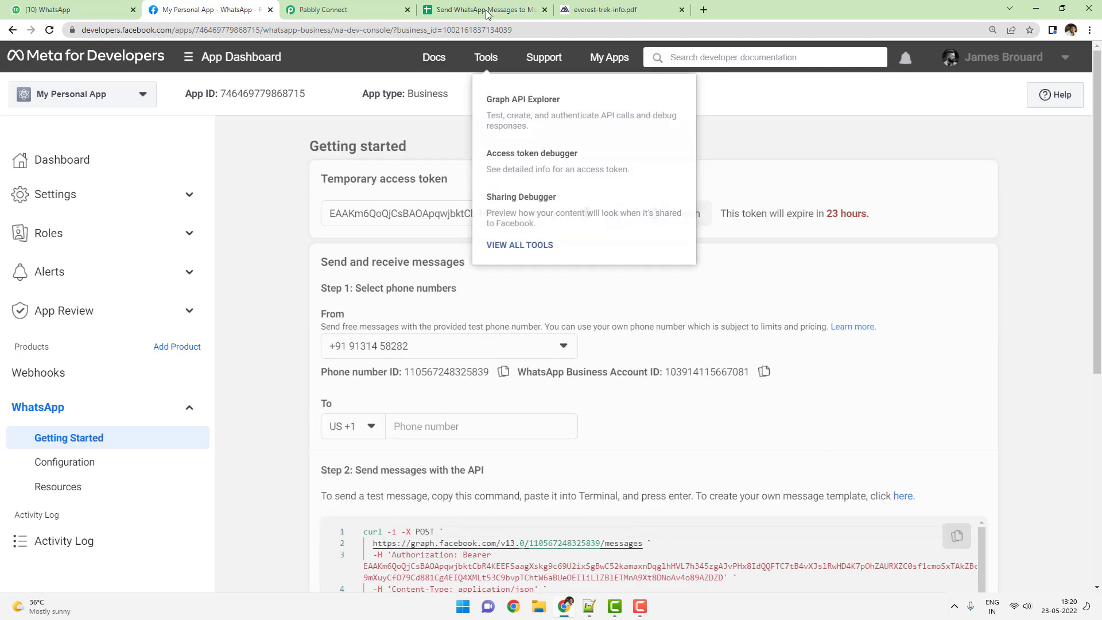
{"action": "left_click", "coordinate": [487, 9]}
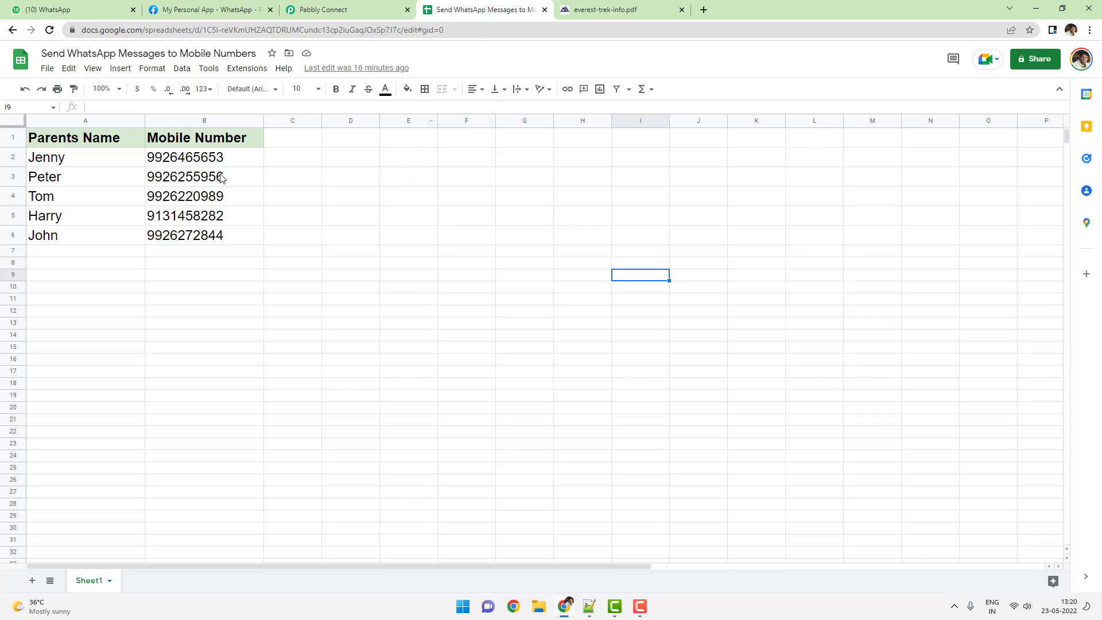
Point out the parents' mobile numbers in B2:B6 of the spreadsheet.
{"action": "left_click_drag", "start_coordinate": [213, 158], "coordinate": [283, 239]}
{"action": "left_click", "coordinate": [283, 239]}
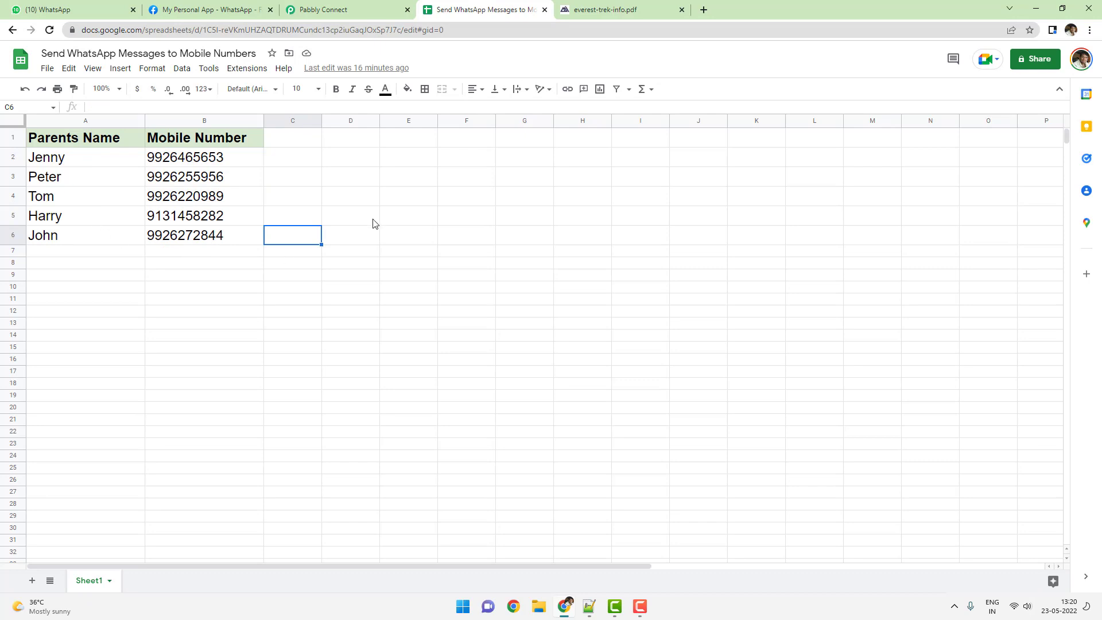
{"action": "left_click", "coordinate": [386, 270]}
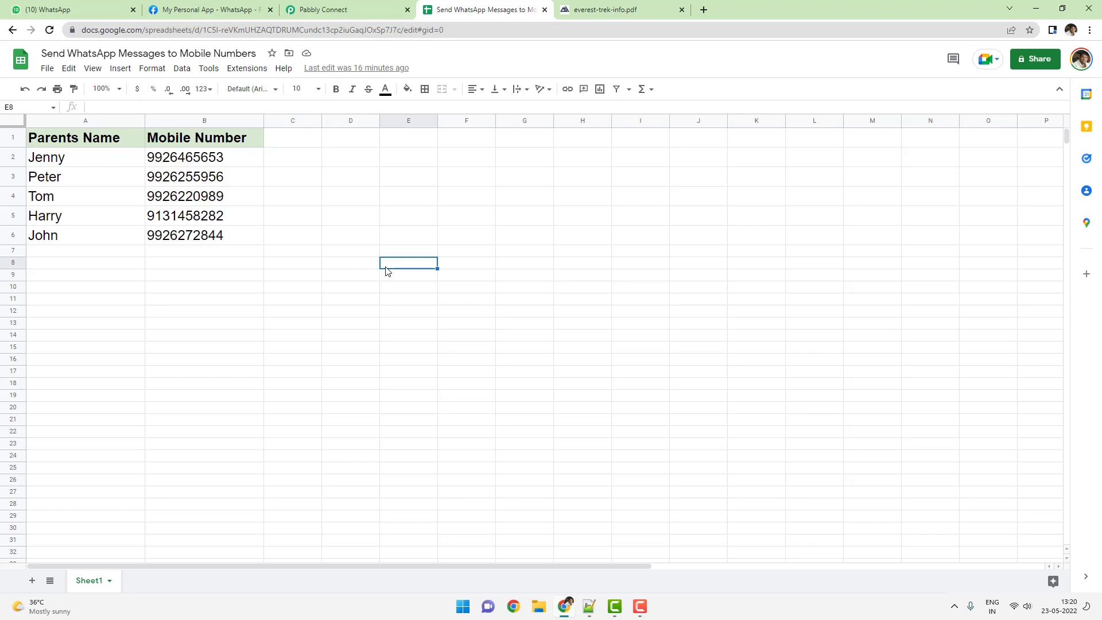
Check the Everest Base Camp Trek title in the brochure PDF, then return to the sheet.
{"action": "left_click", "coordinate": [601, 12]}
{"action": "left_click_drag", "start_coordinate": [487, 132], "coordinate": [840, 132]}
{"action": "left_click", "coordinate": [637, 103]}
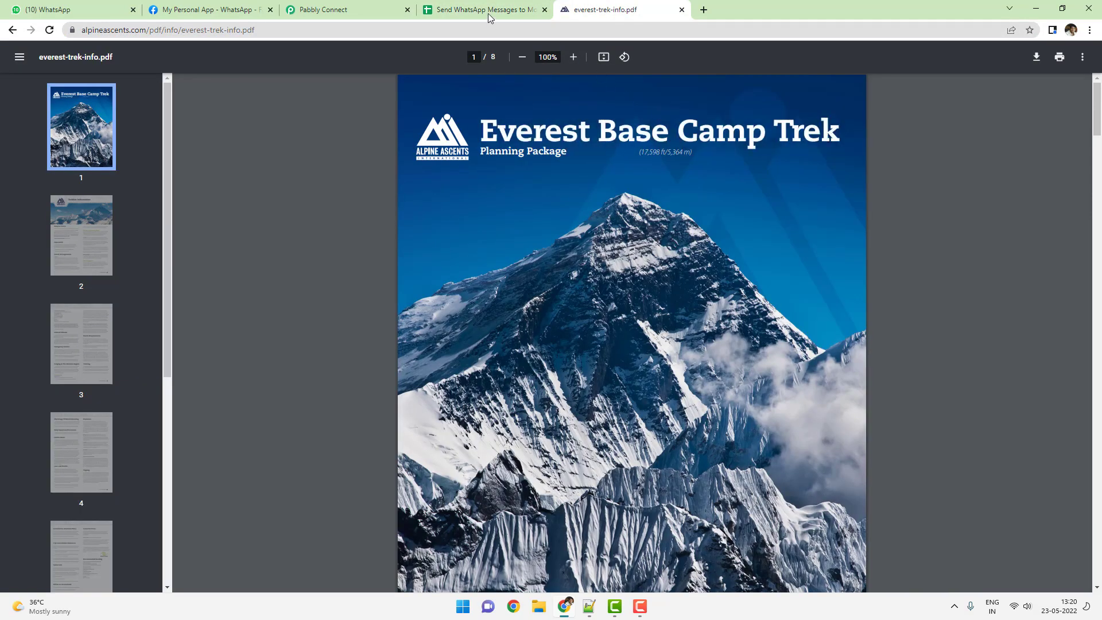
{"action": "left_click", "coordinate": [492, 12]}
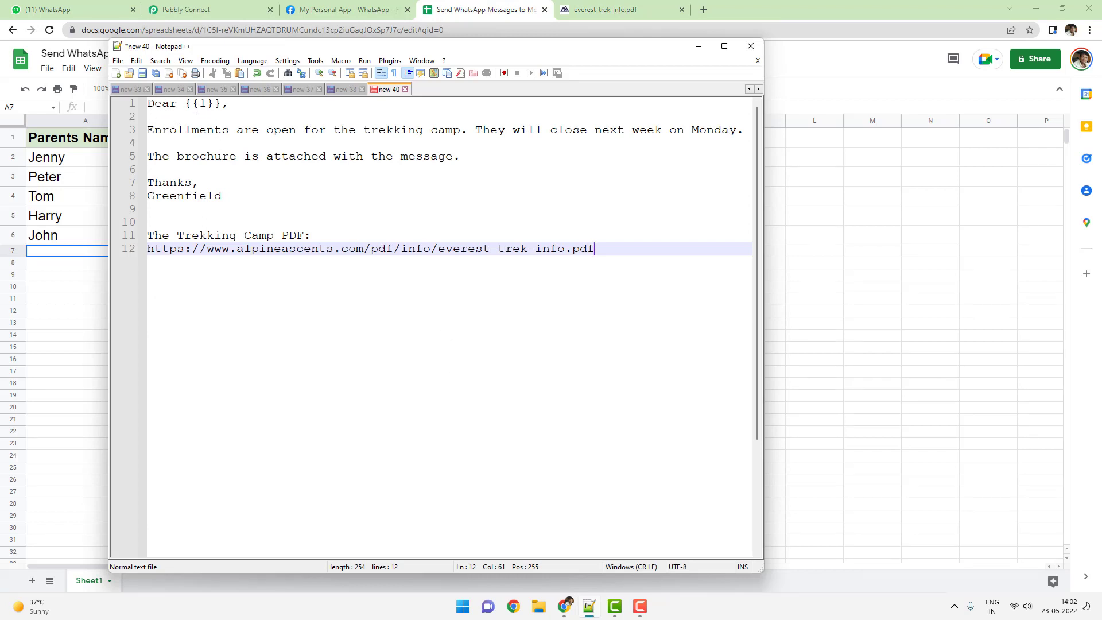
Point out the {{1}} name placeholder and the brochure PDF link in the Notepad++ draft.
{"action": "left_click_drag", "start_coordinate": [184, 109], "coordinate": [221, 108]}
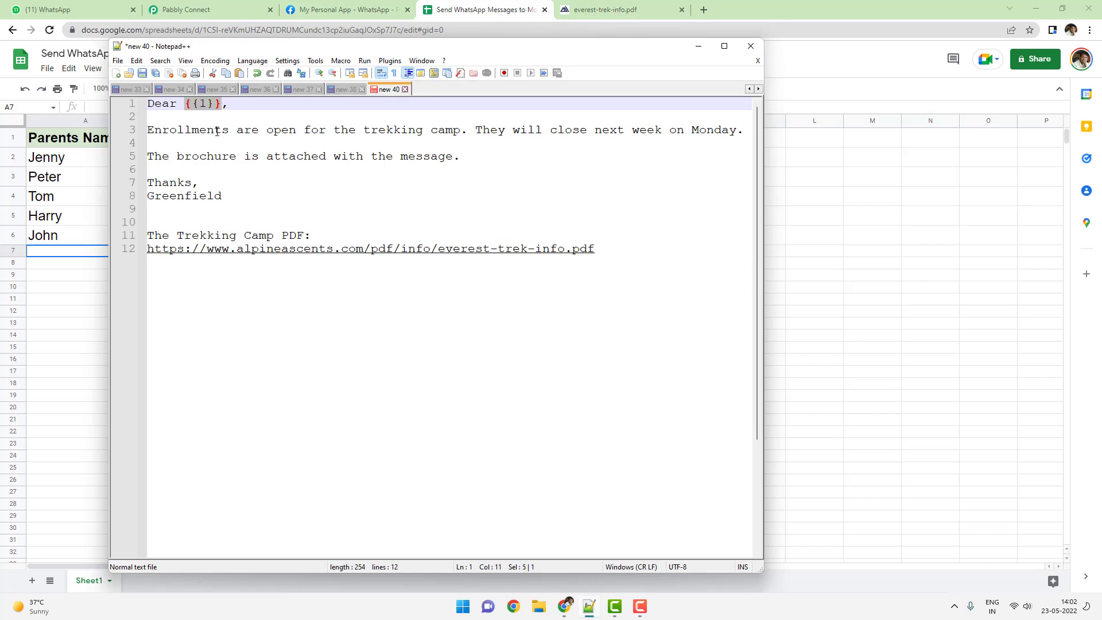
{"action": "left_click", "coordinate": [229, 131]}
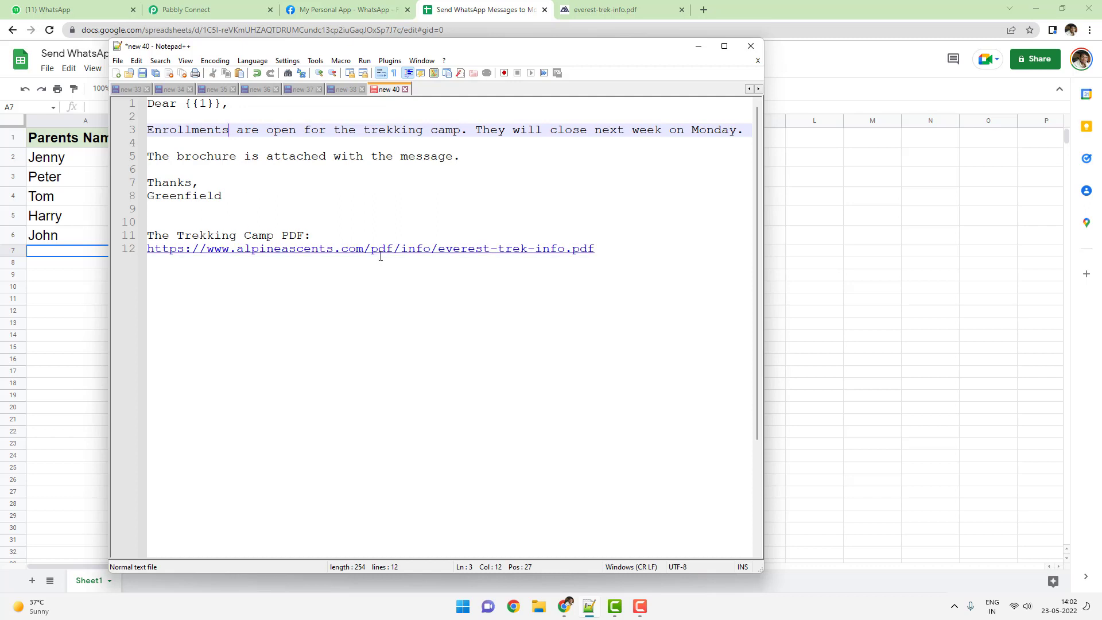
{"action": "mouse_move", "coordinate": [630, 253]}
{"action": "left_mouse_down"}
{"action": "mouse_move", "coordinate": [357, 250]}
{"action": "mouse_move", "coordinate": [631, 253]}
{"action": "left_mouse_up"}
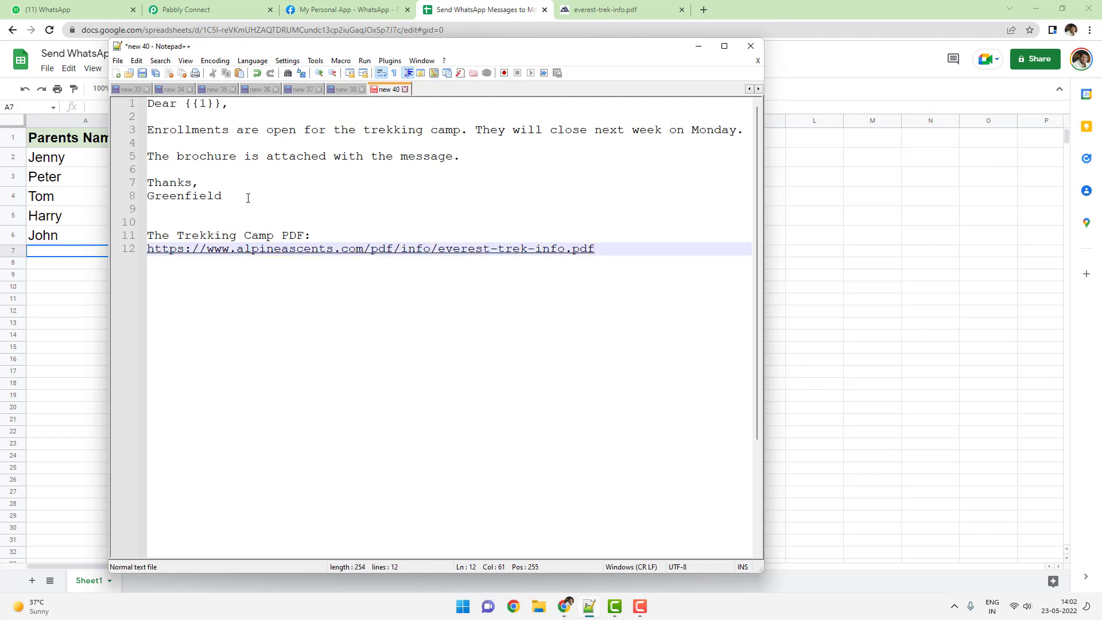
Open WhatsApp Manager's message templates from the Getting started page's Step 2 link.
{"action": "left_click", "coordinate": [474, 17]}
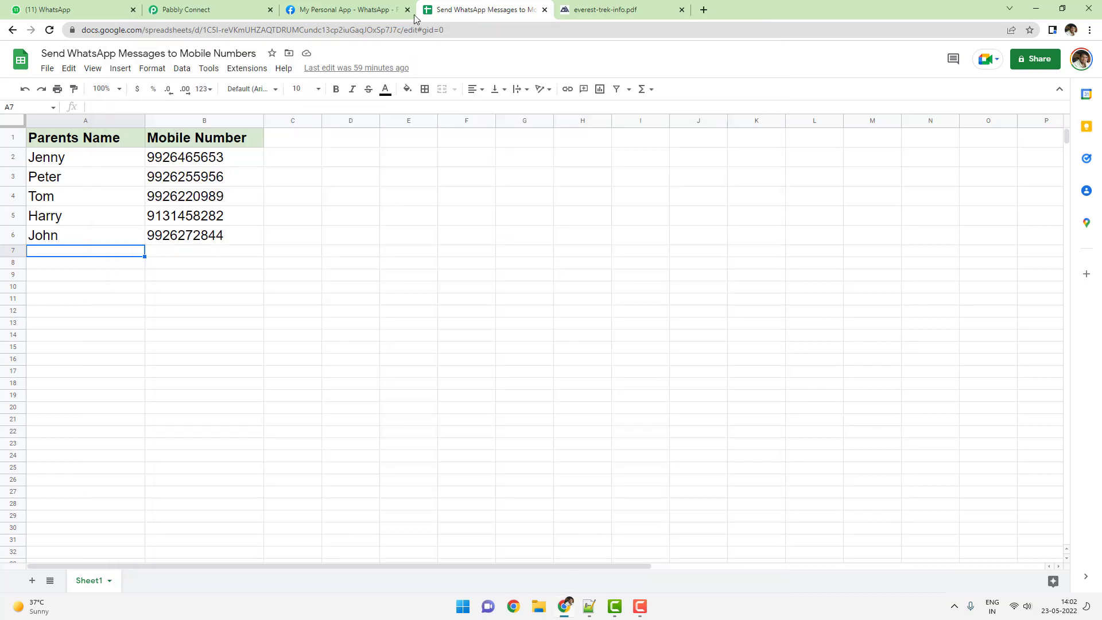
{"action": "left_click", "coordinate": [361, 13]}
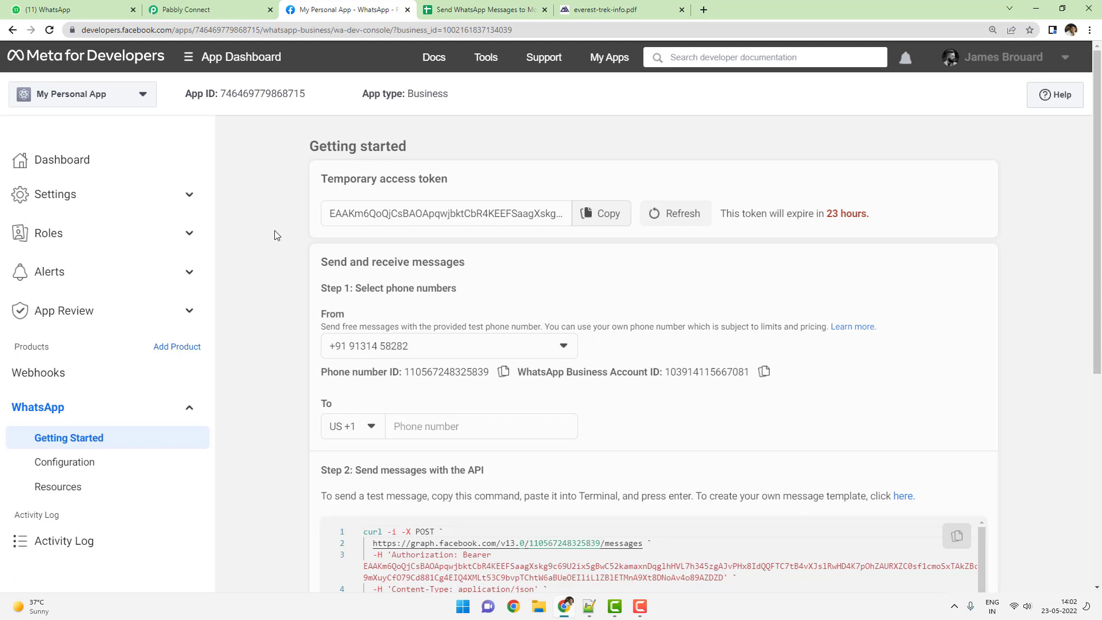
{"action": "scroll", "coordinate": [775, 467], "scroll_direction": "down", "scroll_amount": 1}
{"action": "left_click_drag", "start_coordinate": [714, 438], "coordinate": [865, 440]}
{"action": "left_click", "coordinate": [868, 441]}
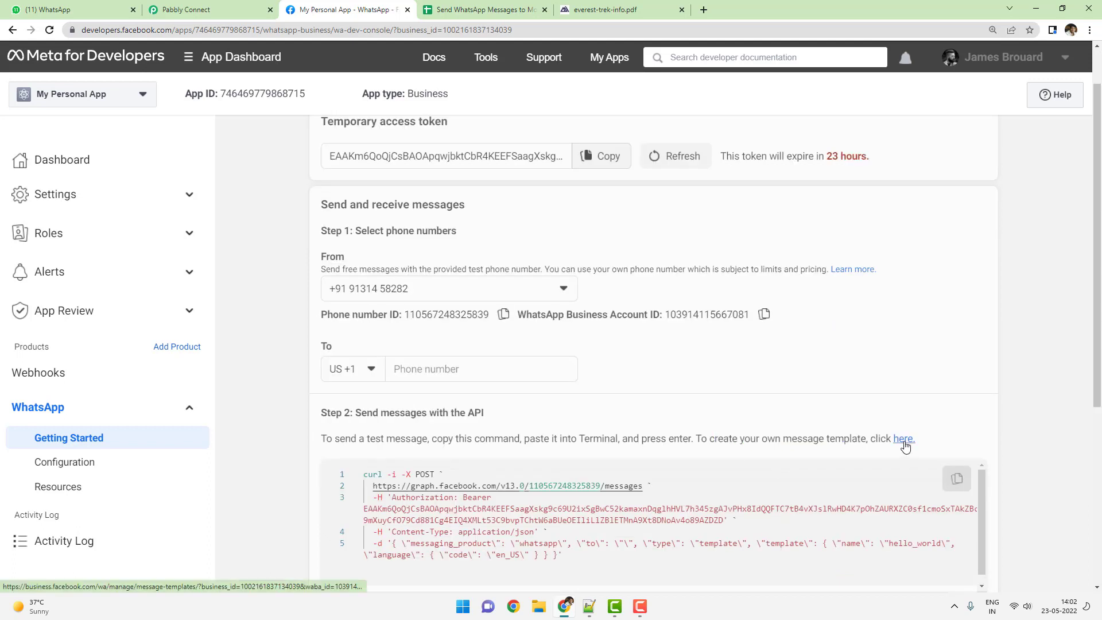
{"action": "left_click", "coordinate": [904, 440]}
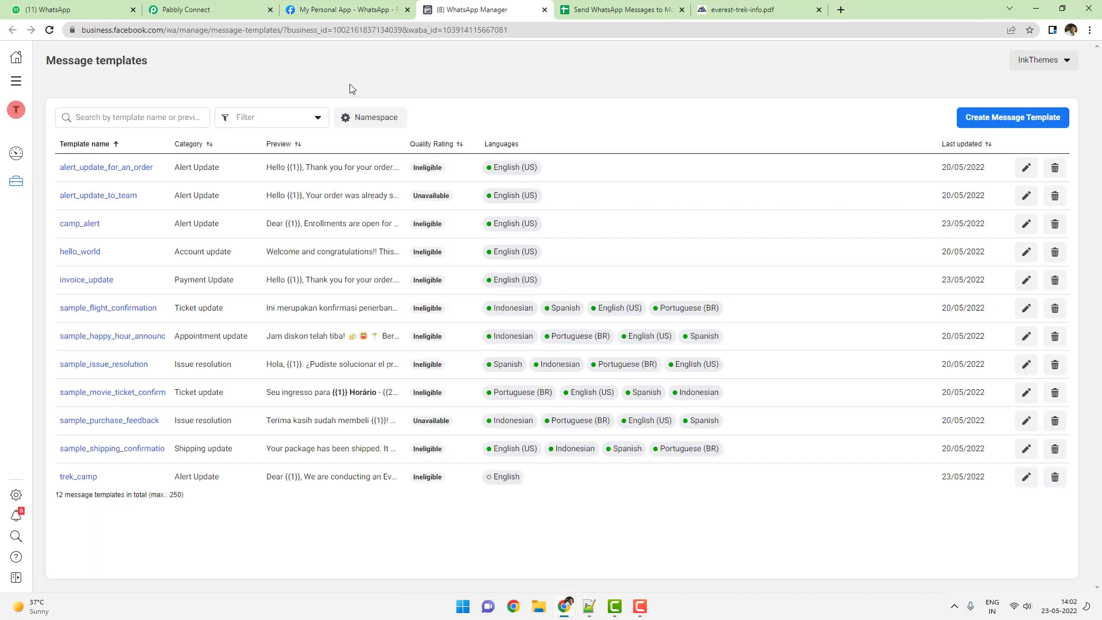
Create a new Alert Update template named trek_camp_alert.
{"action": "left_click", "coordinate": [993, 122]}
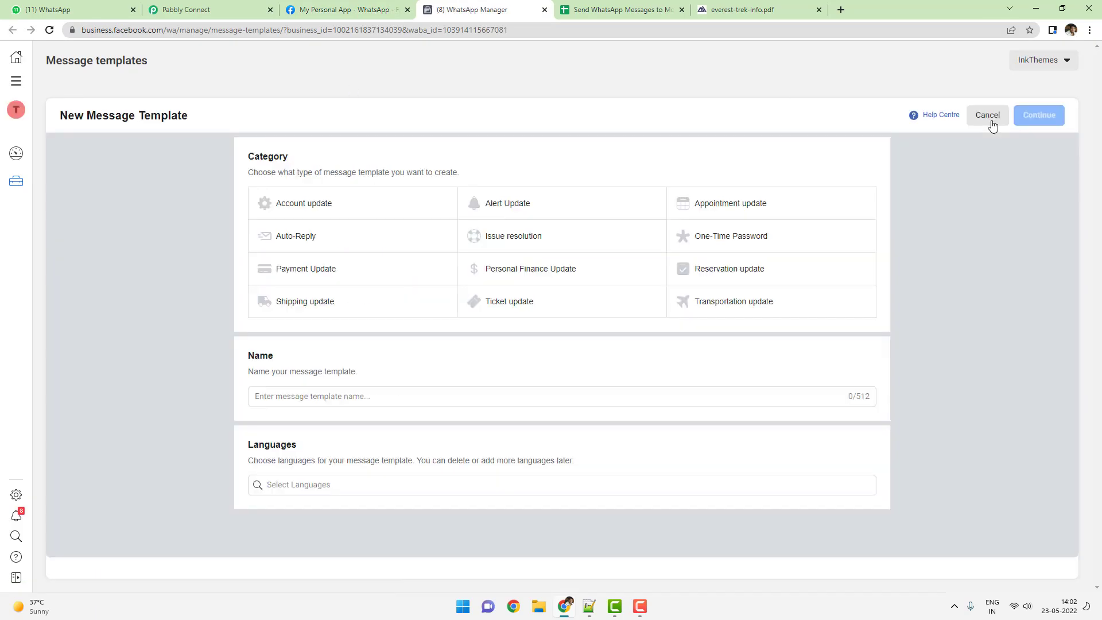
{"action": "left_click", "coordinate": [492, 211]}
{"action": "left_click", "coordinate": [307, 395]}
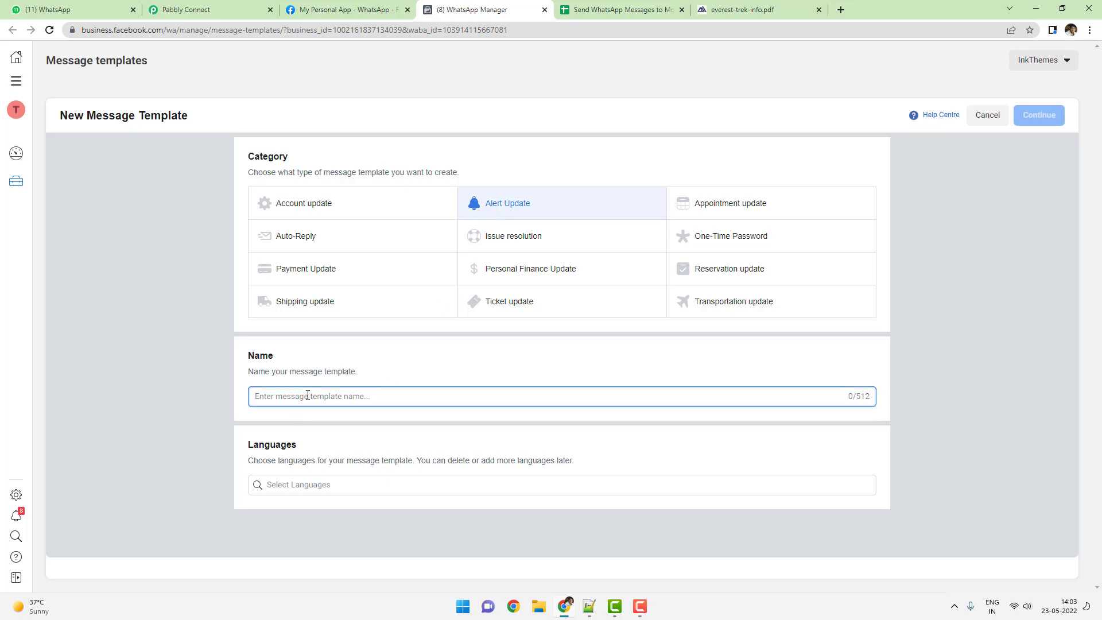
{"action": "type", "text": "camp_alre"}
{"action": "type", "text": "t"}
{"action": "key", "text": "Home"}
{"action": "type", "text": "trek_"}
{"action": "double_click", "coordinate": [308, 395]}
Set English (US) as the template's language.
{"action": "left_click", "coordinate": [324, 484]}
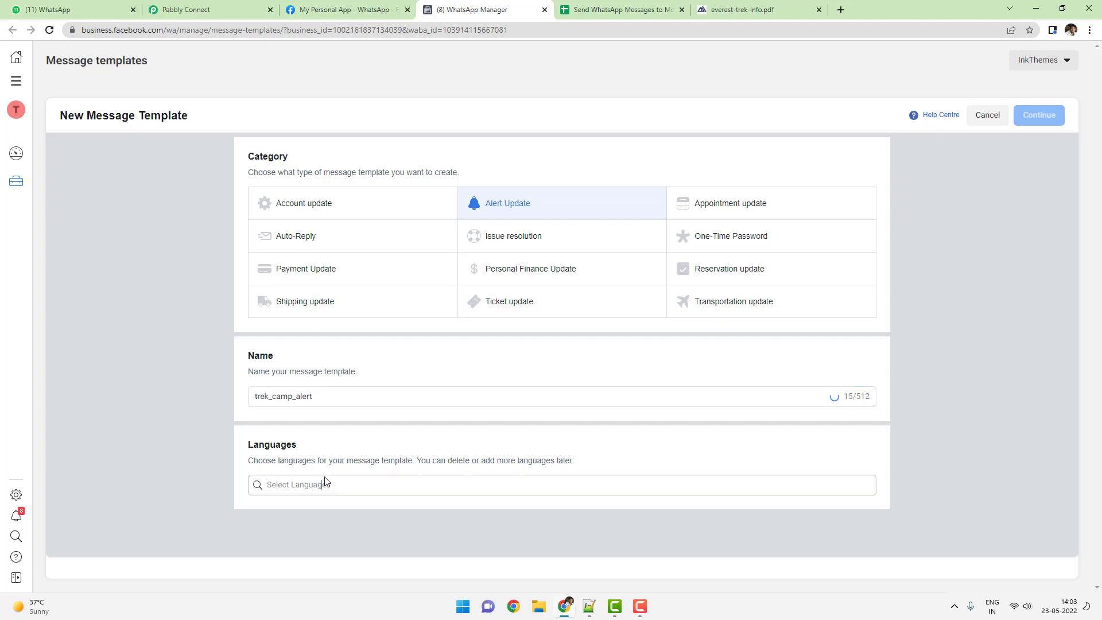
{"action": "left_click", "coordinate": [265, 486]}
{"action": "type", "text": "en"}
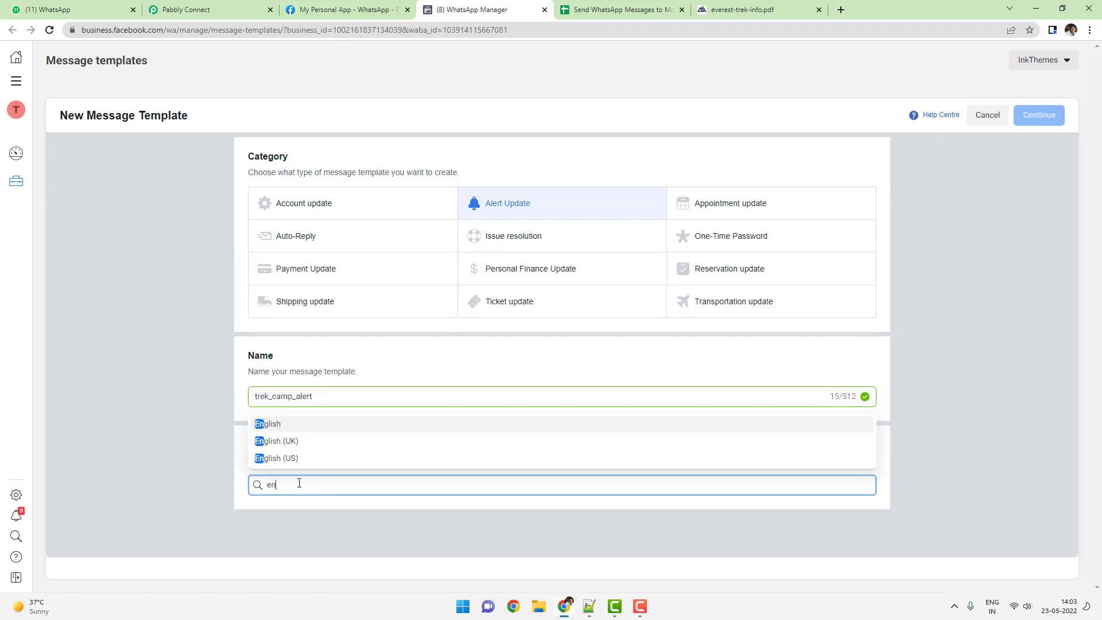
{"action": "type", "text": "glish"}
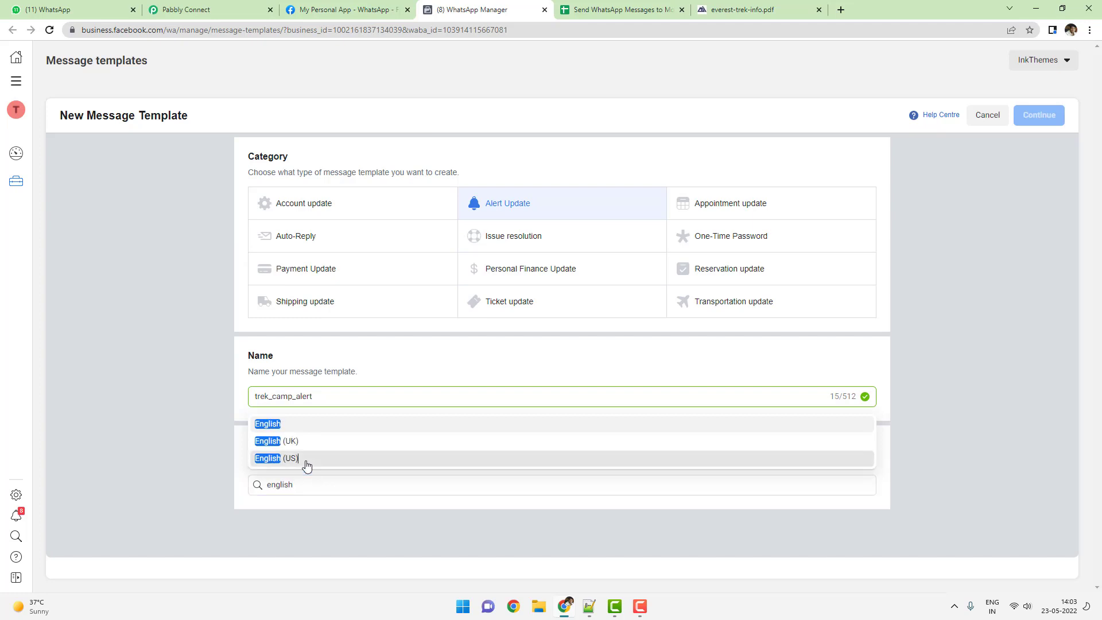
{"action": "left_click", "coordinate": [305, 459]}
{"action": "left_click", "coordinate": [308, 512]}
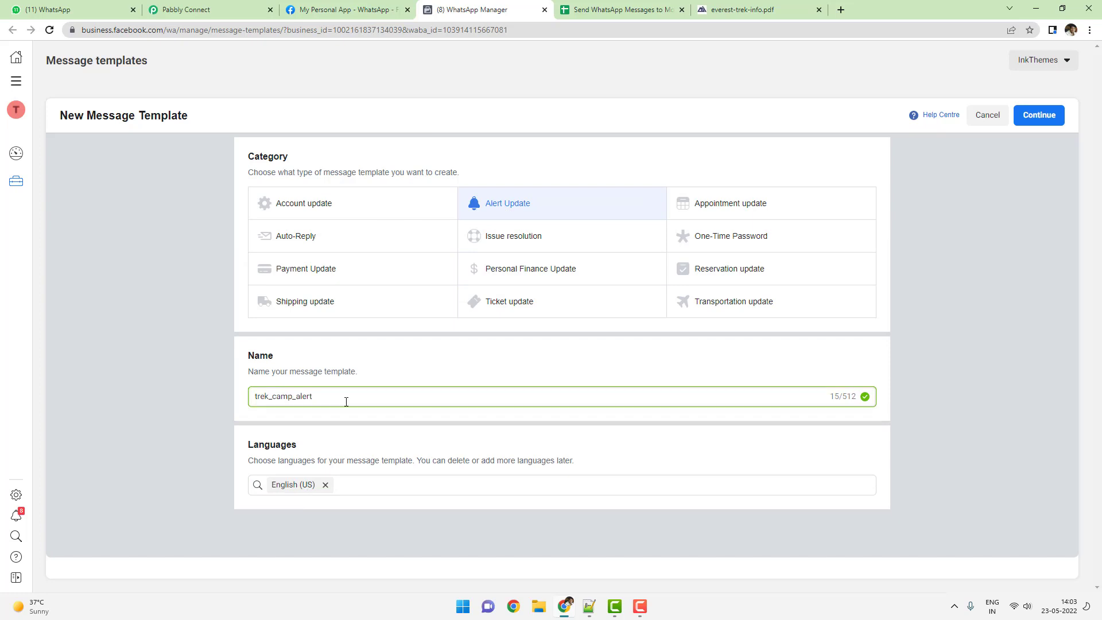
Set the template header to a Document media attachment.
{"action": "left_click", "coordinate": [1040, 115]}
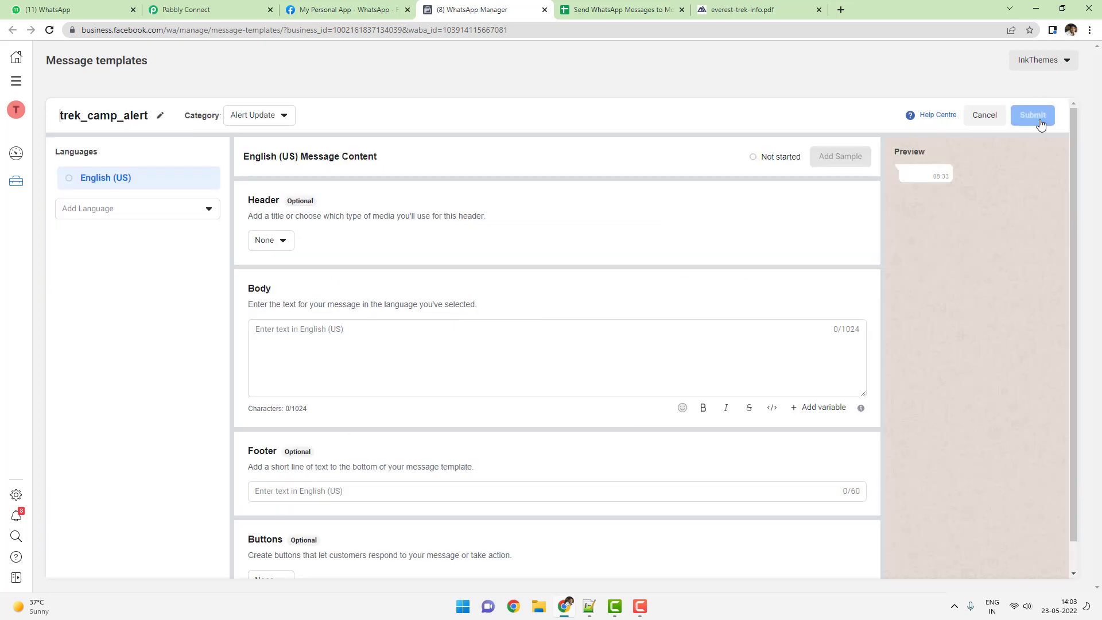
{"action": "scroll", "coordinate": [350, 319], "scroll_direction": "down", "scroll_amount": 1}
{"action": "left_click", "coordinate": [278, 222]}
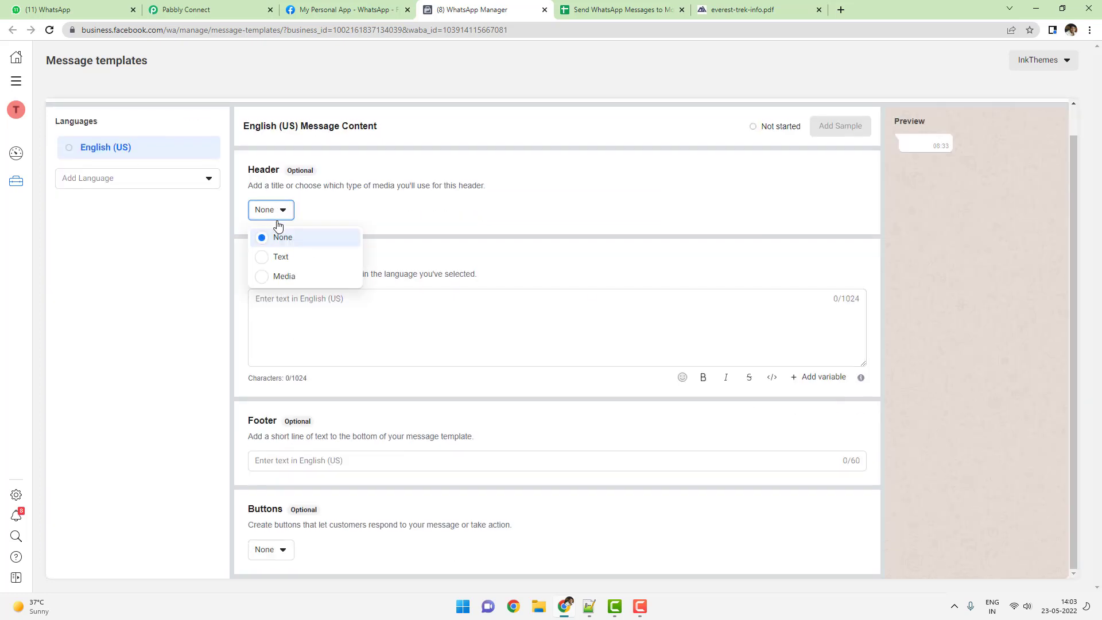
{"action": "left_click_drag", "start_coordinate": [285, 277], "coordinate": [292, 257]}
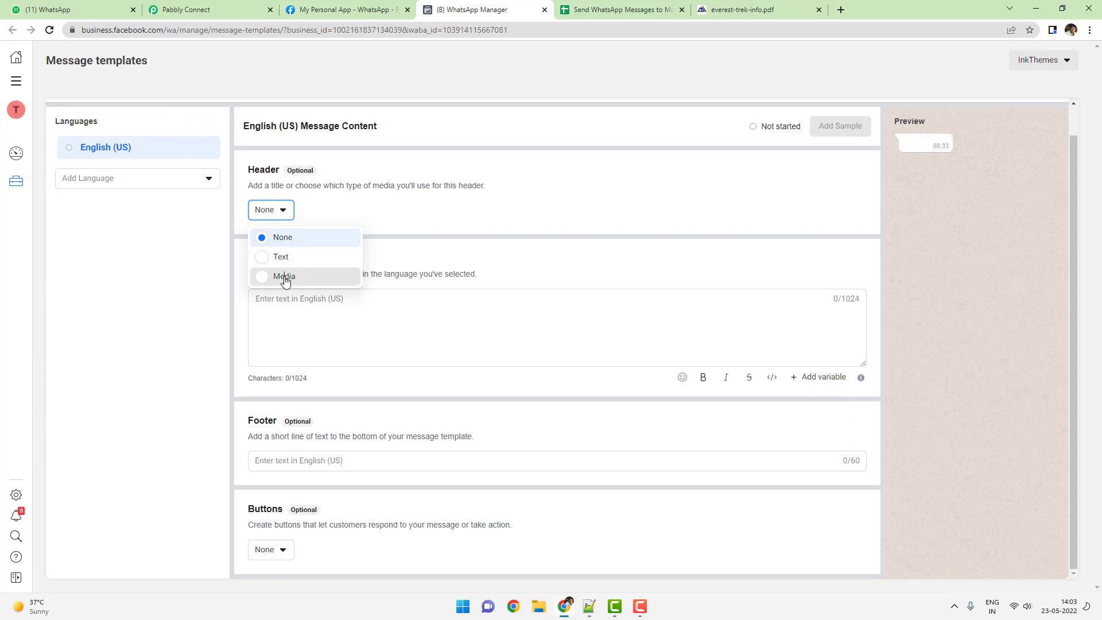
{"action": "left_click", "coordinate": [282, 276]}
{"action": "left_click", "coordinate": [495, 279]}
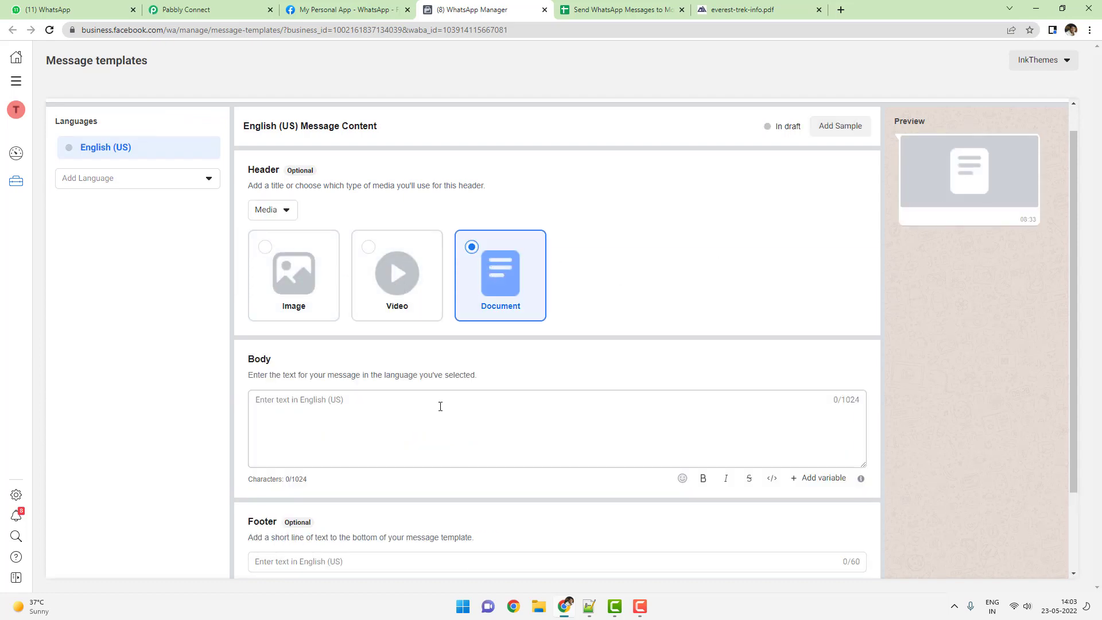
Paste the Notepad++ message from 'Dear {{1}},' to 'Thanks, Greenfield' into the Body.
{"action": "left_click", "coordinate": [590, 608]}
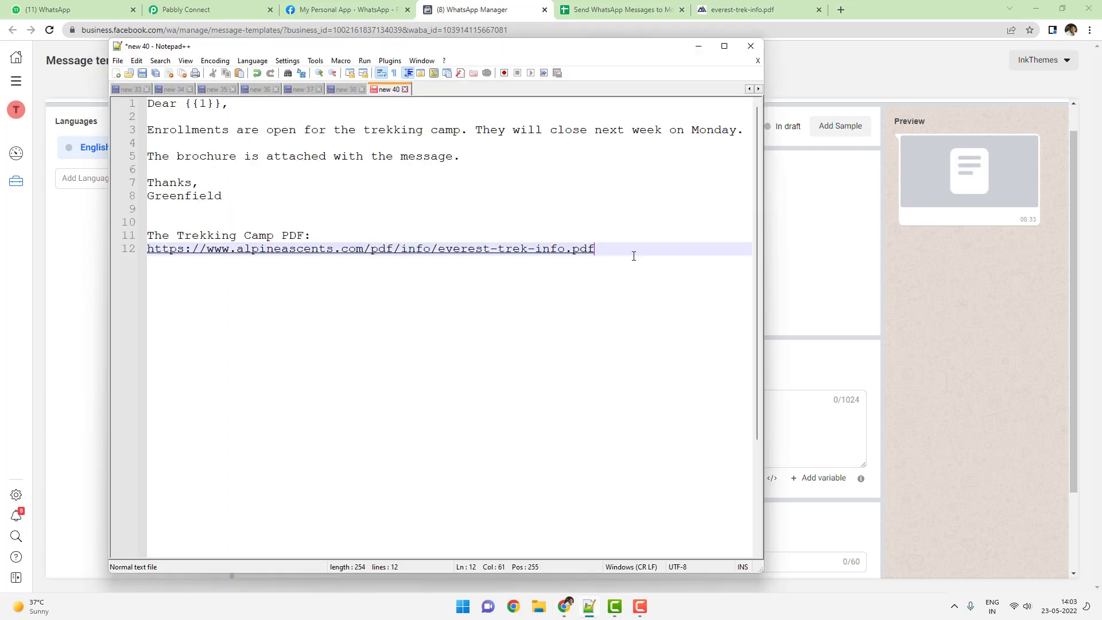
{"action": "left_click_drag", "start_coordinate": [223, 196], "coordinate": [144, 90]}
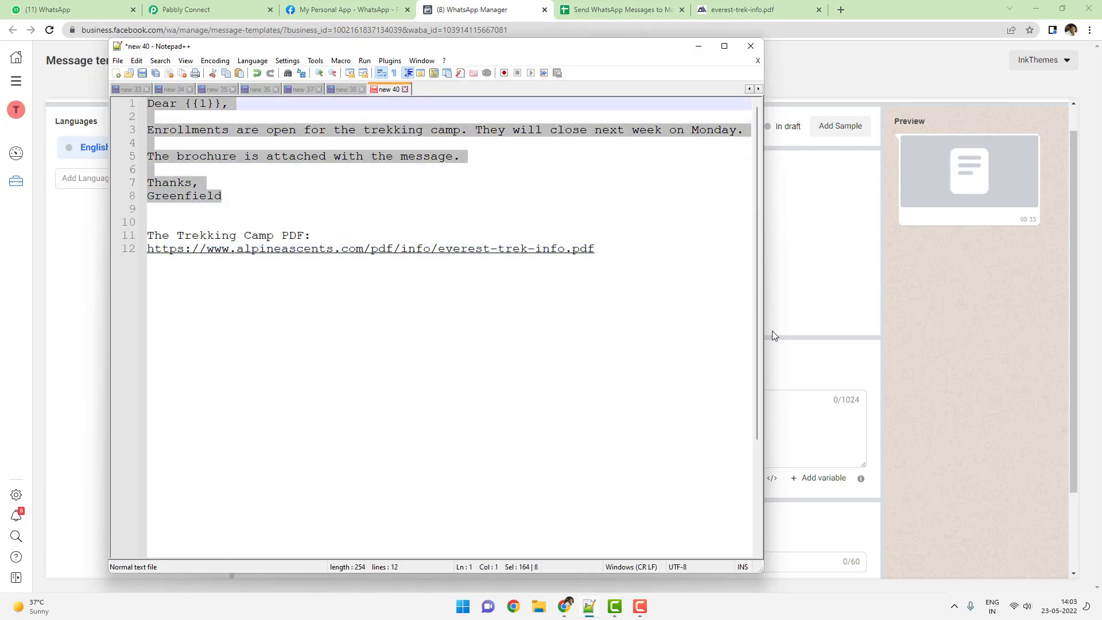
{"action": "key", "text": "ctrl+c"}
{"action": "left_click", "coordinate": [809, 425]}
{"action": "key", "text": "ctrl+v"}
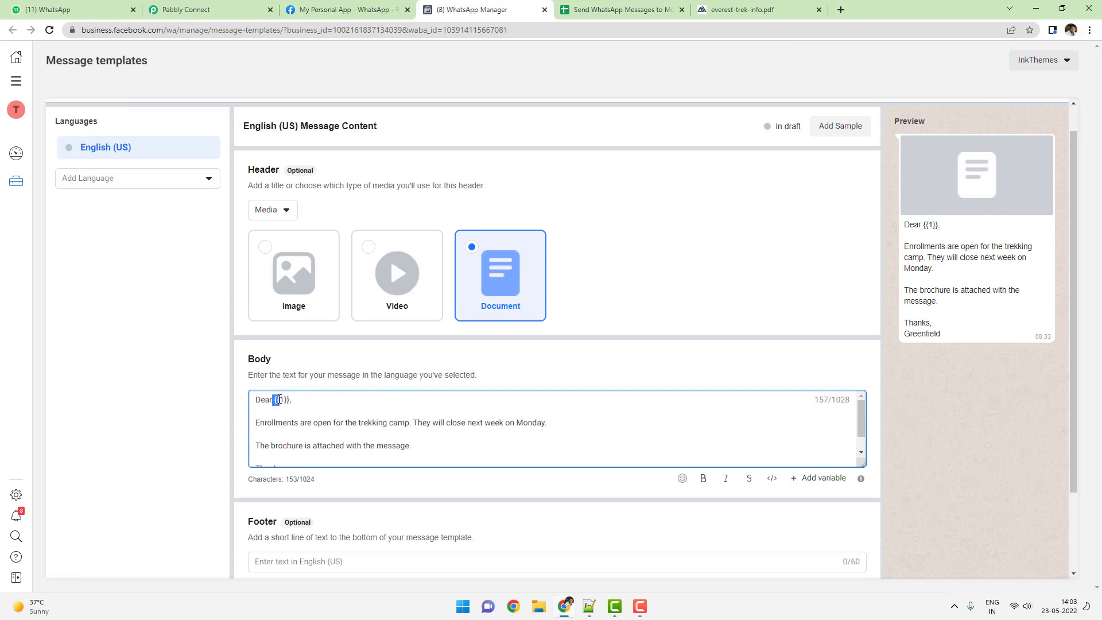
Check the {{1}} placeholder after 'Dear' in the body text.
{"action": "left_click_drag", "start_coordinate": [279, 401], "coordinate": [275, 400]}
{"action": "left_click", "coordinate": [283, 401]}
{"action": "scroll", "coordinate": [416, 430], "scroll_direction": "down", "scroll_amount": 1}
{"action": "scroll", "coordinate": [280, 395], "scroll_direction": "up", "scroll_amount": 1}
{"action": "left_click_drag", "start_coordinate": [295, 401], "coordinate": [292, 401]}
{"action": "scroll", "coordinate": [338, 414], "scroll_direction": "down", "scroll_amount": 1}
Add a {{2}} variable after Greenfield, then delete it again.
{"action": "left_click", "coordinate": [325, 453]}
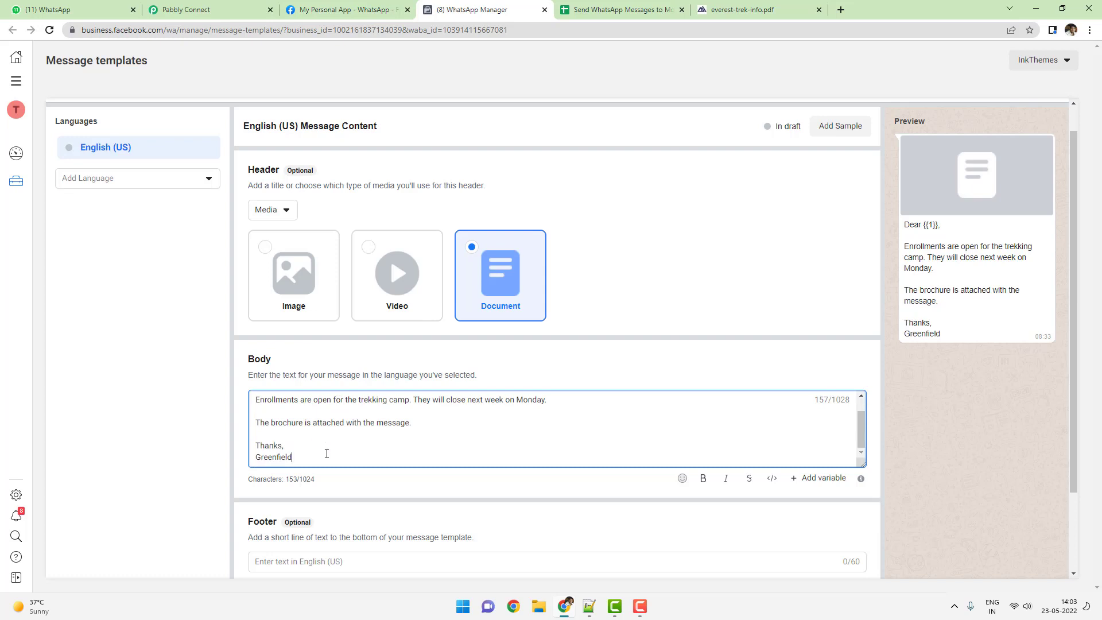
{"action": "left_click", "coordinate": [821, 486]}
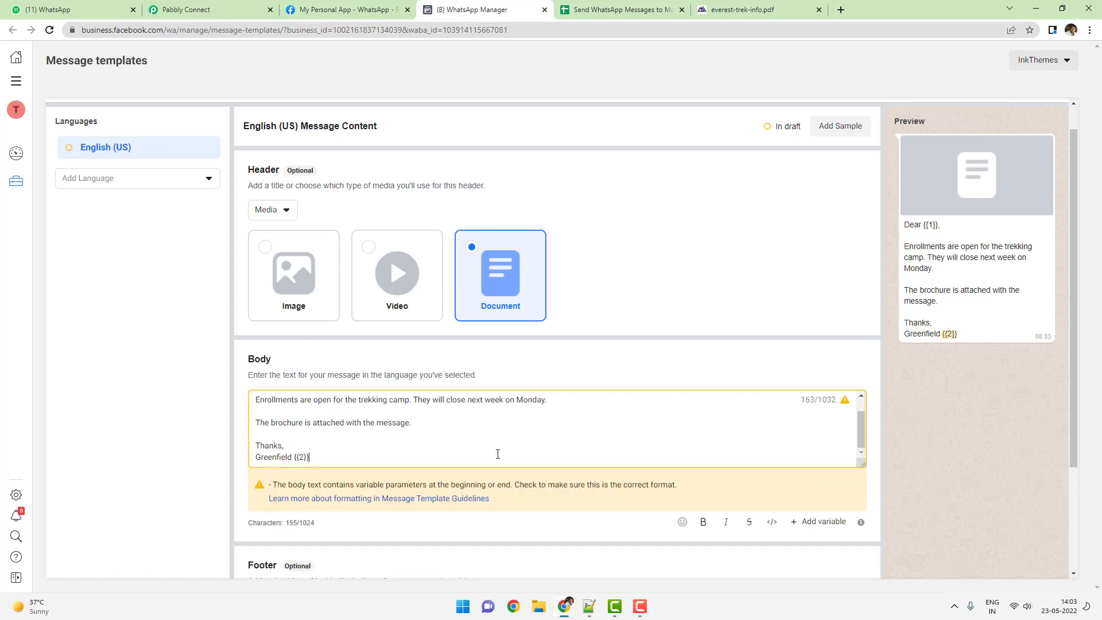
{"action": "left_click_drag", "start_coordinate": [314, 458], "coordinate": [294, 458]}
{"action": "key", "text": "BackSpace"}
{"action": "key", "text": "BackSpace"}
{"action": "key", "text": "BackSpace"}
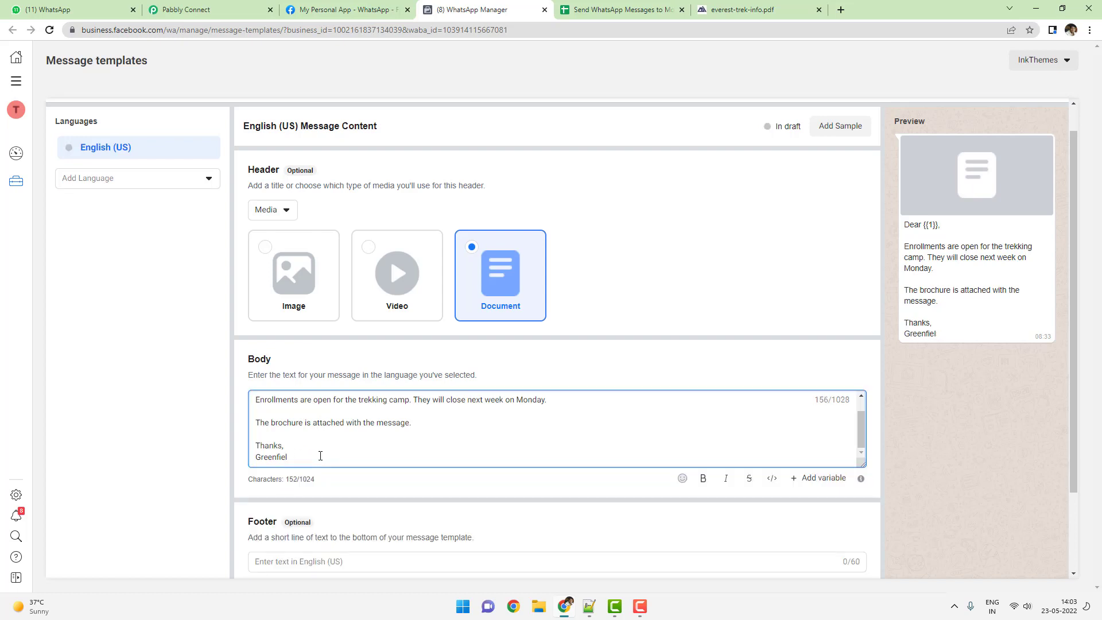
{"action": "type", "text": "d"}
{"action": "scroll", "coordinate": [327, 457], "scroll_direction": "up", "scroll_amount": 2}
Confirm {{1}} remains the only variable and enter the footer 'Sent using Pabbly Connect'.
{"action": "left_click_drag", "start_coordinate": [291, 400], "coordinate": [277, 402]}
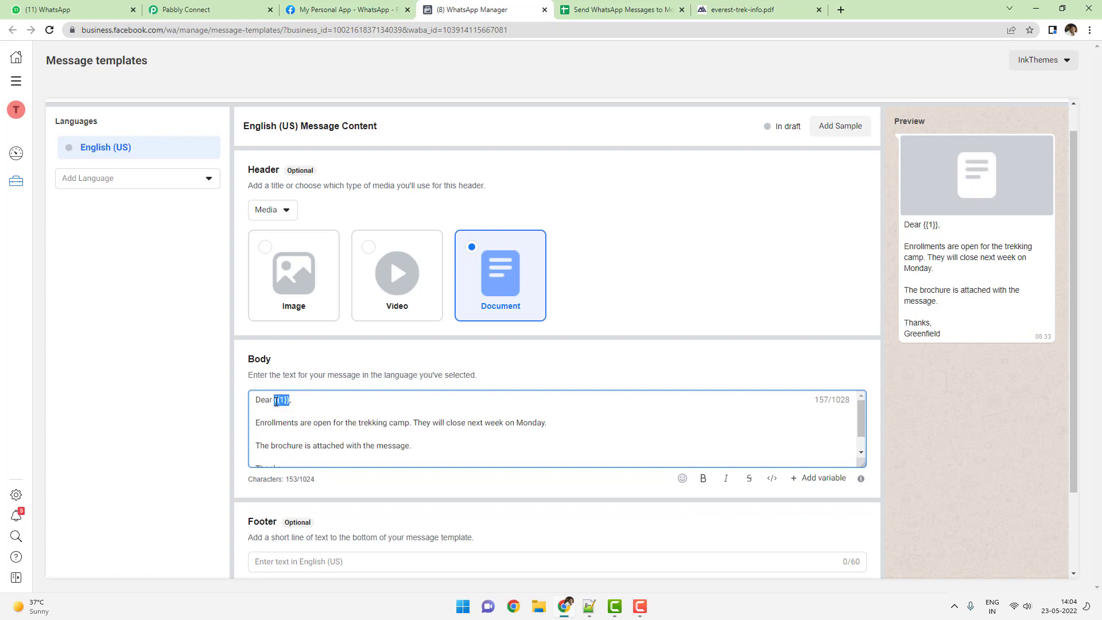
{"action": "left_click", "coordinate": [297, 397]}
{"action": "scroll", "coordinate": [459, 442], "scroll_direction": "down", "scroll_amount": 1}
{"action": "scroll", "coordinate": [340, 506], "scroll_direction": "down", "scroll_amount": 2}
{"action": "left_click", "coordinate": [306, 461]}
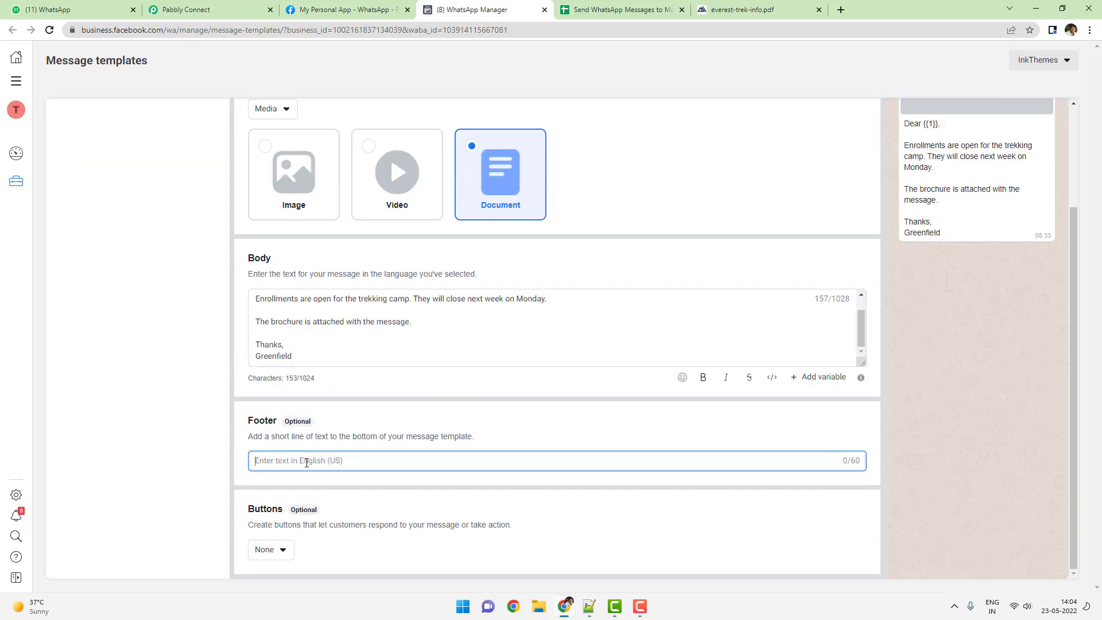
{"action": "type", "text": "Sent "}
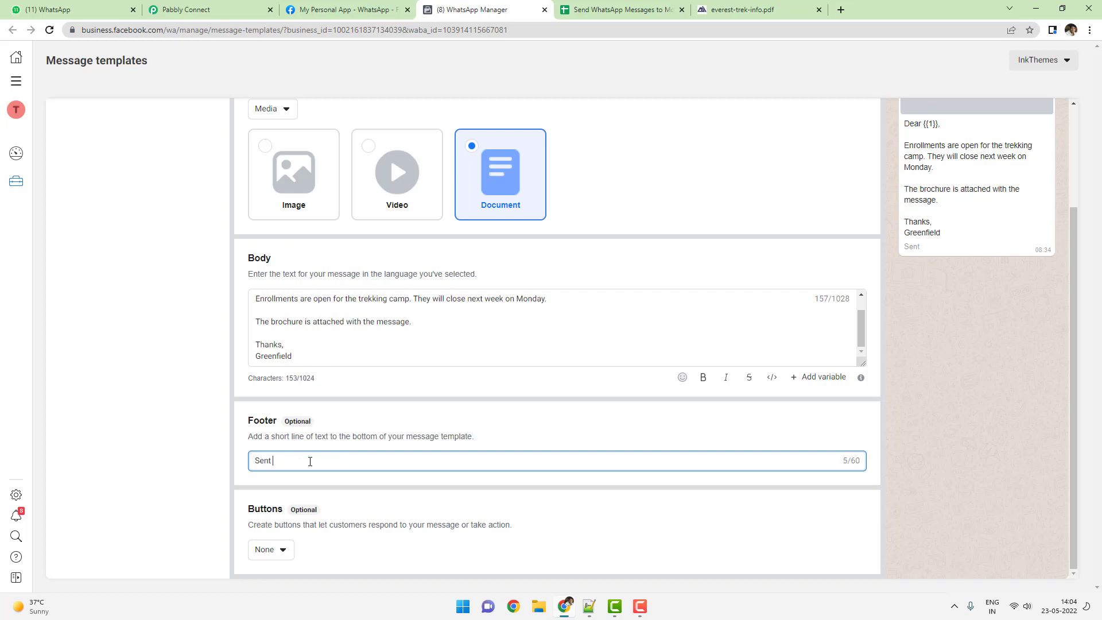
{"action": "type", "text": "using Pabbly Connecrt"}
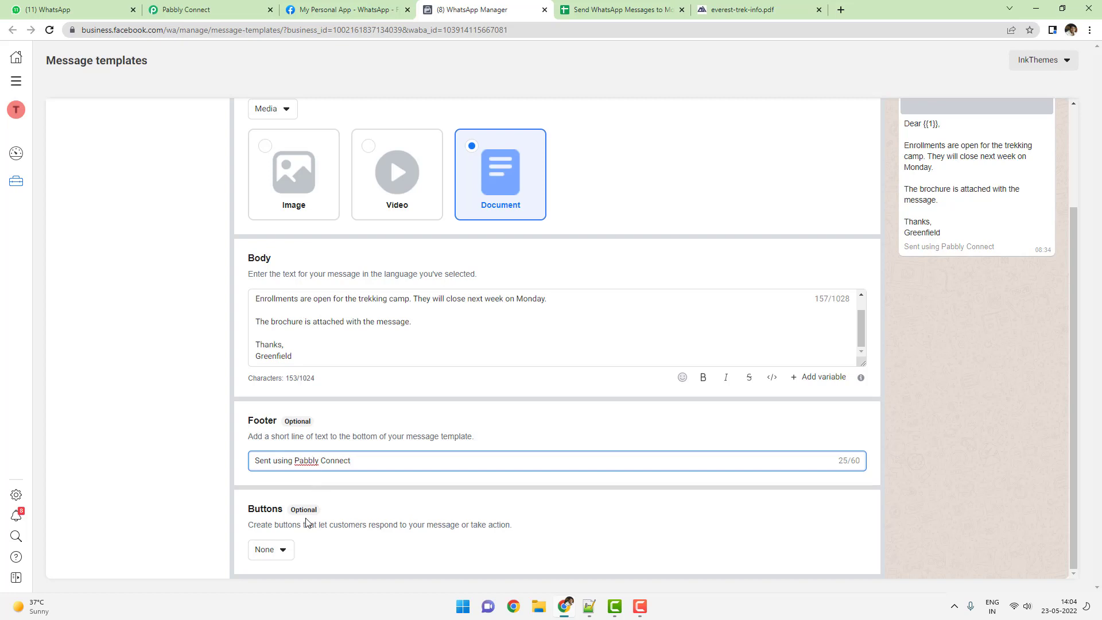
{"action": "left_click", "coordinate": [270, 550]}
{"action": "left_click", "coordinate": [309, 503]}
{"action": "scroll", "coordinate": [351, 511], "scroll_direction": "down", "scroll_amount": 2}
{"action": "left_click", "coordinate": [333, 516]}
{"action": "left_click", "coordinate": [317, 562]}
{"action": "left_click", "coordinate": [401, 520]}
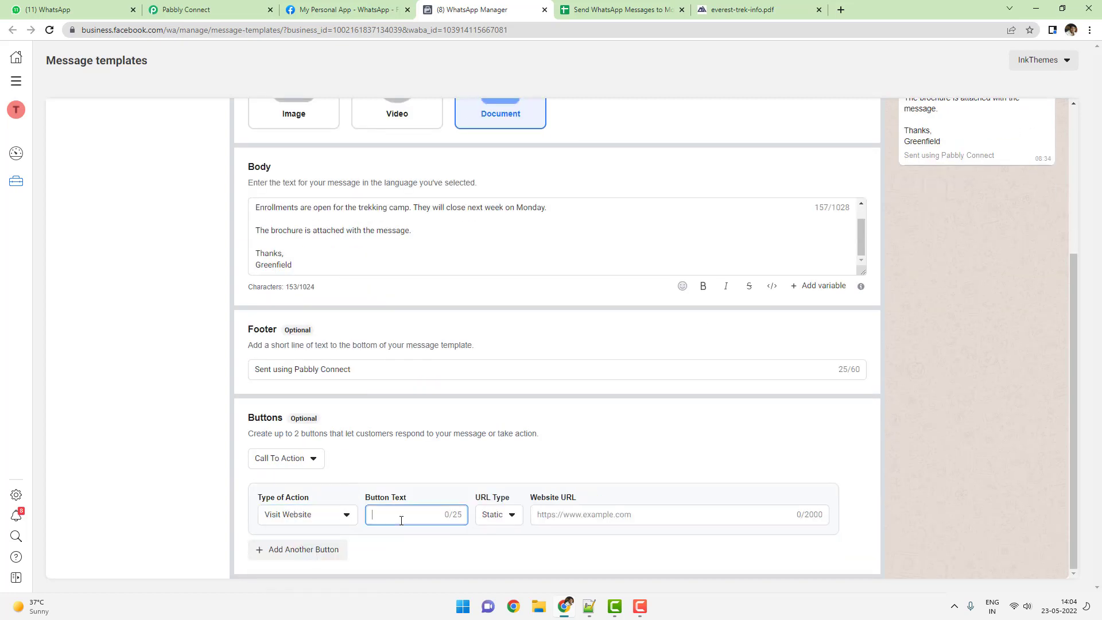
{"action": "type", "text": "Visit "}
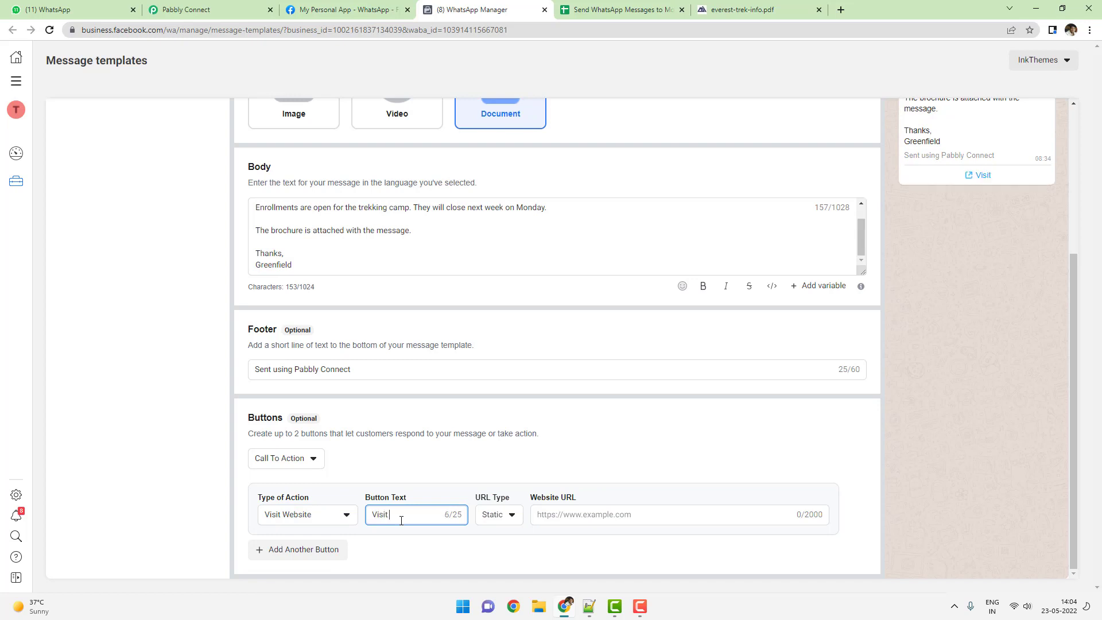
{"action": "type", "text": "Website"}
{"action": "key", "text": "Tab"}
{"action": "key", "text": "Tab"}
{"action": "type", "text": "https://www."}
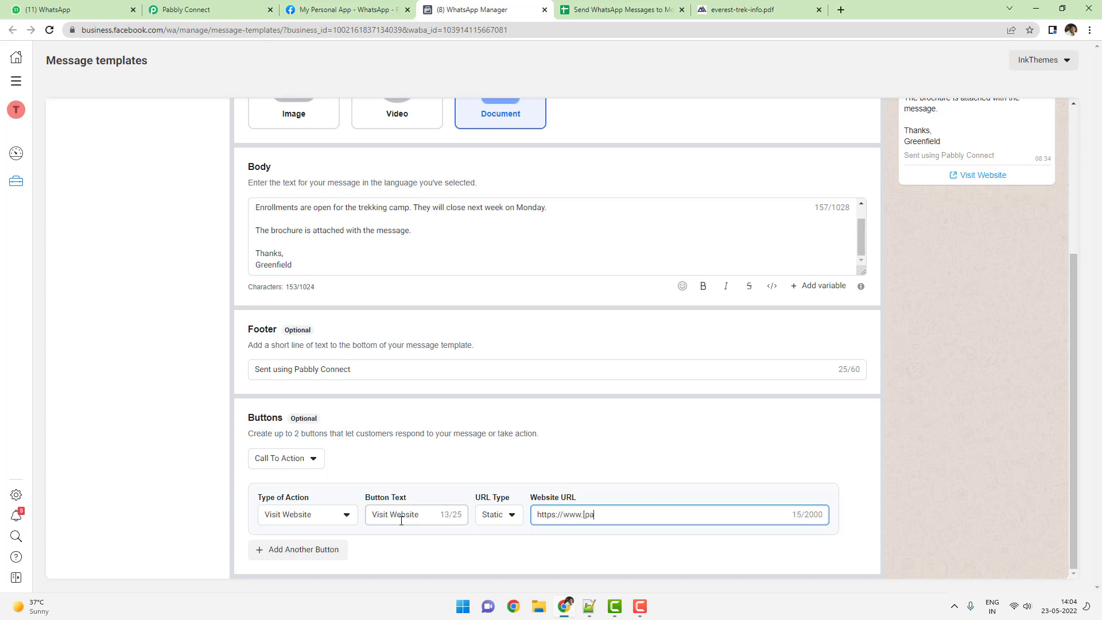
{"action": "type", "text": "pabbly.com"}
{"action": "scroll", "coordinate": [436, 225], "scroll_direction": "up", "scroll_amount": 6}
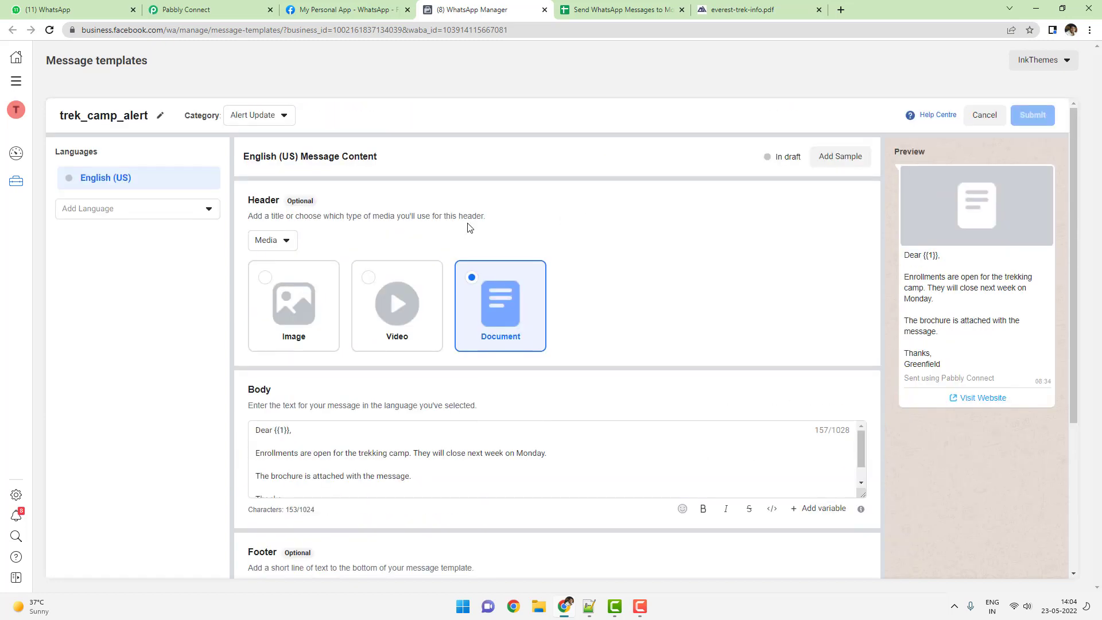
Upload everest-trek-info.pdf as the sample header document.
{"action": "left_click_drag", "start_coordinate": [60, 116], "coordinate": [153, 120]}
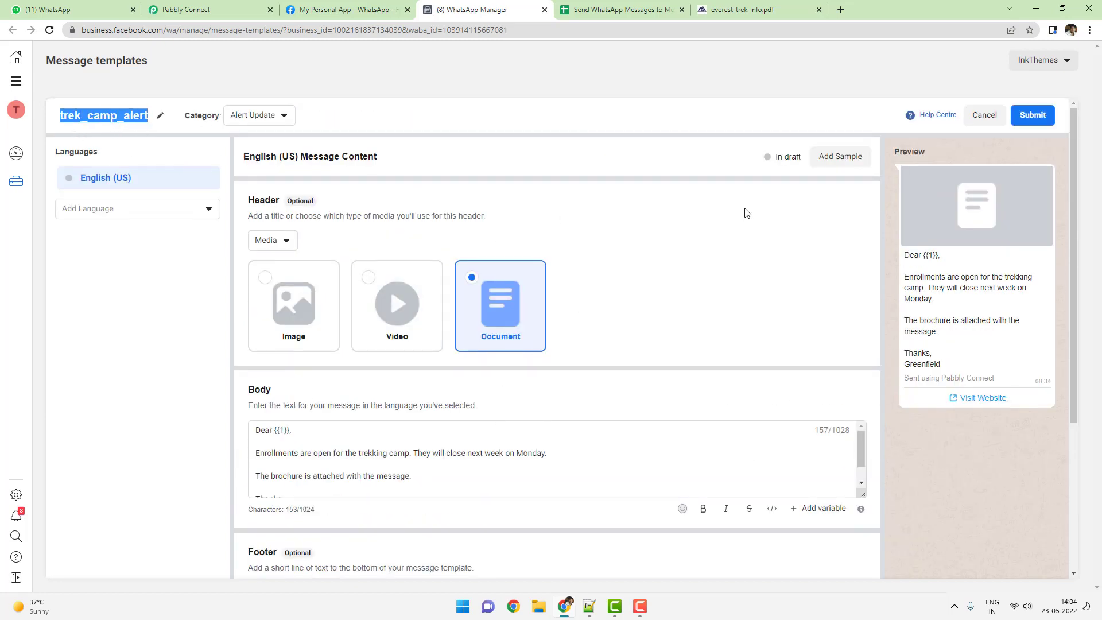
{"action": "left_click", "coordinate": [826, 167]}
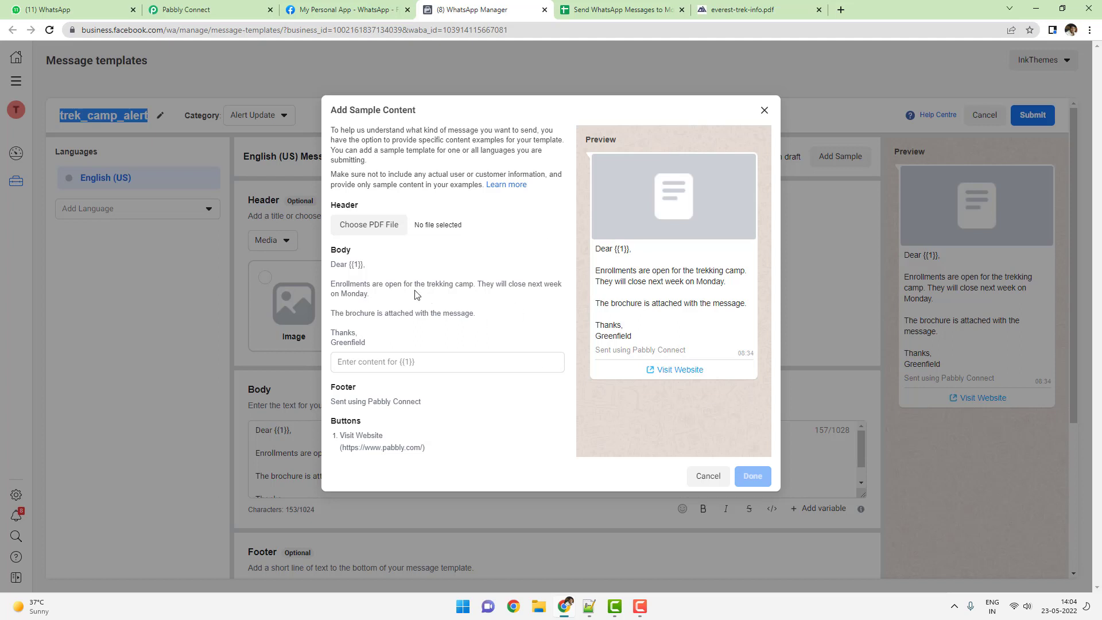
{"action": "left_click", "coordinate": [388, 224]}
{"action": "left_click", "coordinate": [143, 129]}
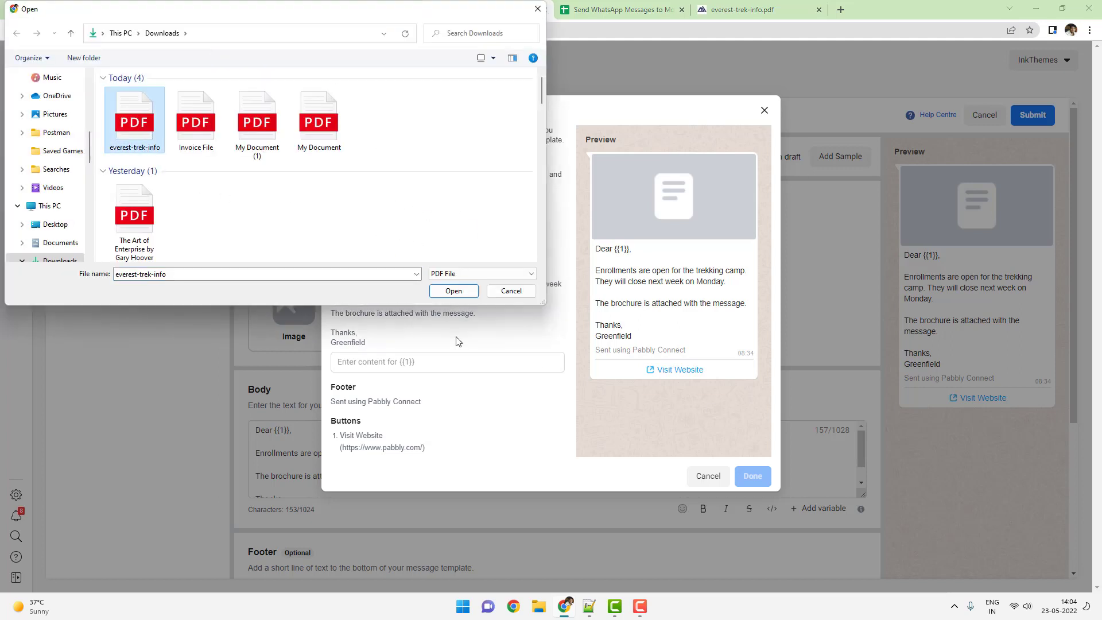
{"action": "left_click", "coordinate": [453, 291]}
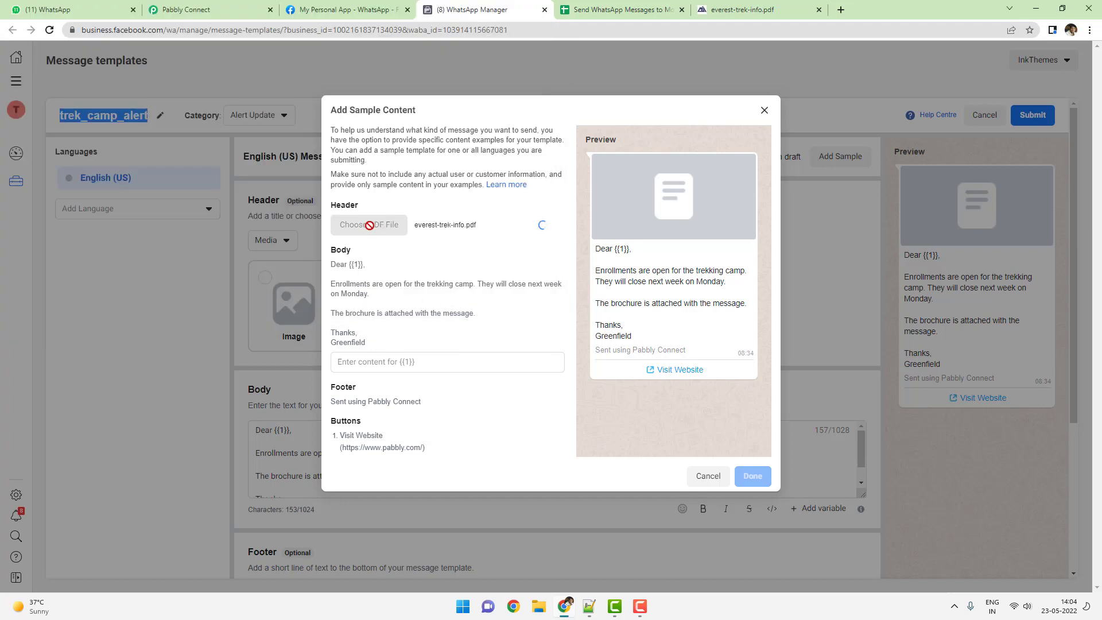
Enter a sample name for {{1}} and save the sample content.
{"action": "left_click", "coordinate": [401, 363]}
{"action": "double_click", "coordinate": [622, 249]}
{"action": "left_click", "coordinate": [485, 360]}
{"action": "type", "text": "John"}
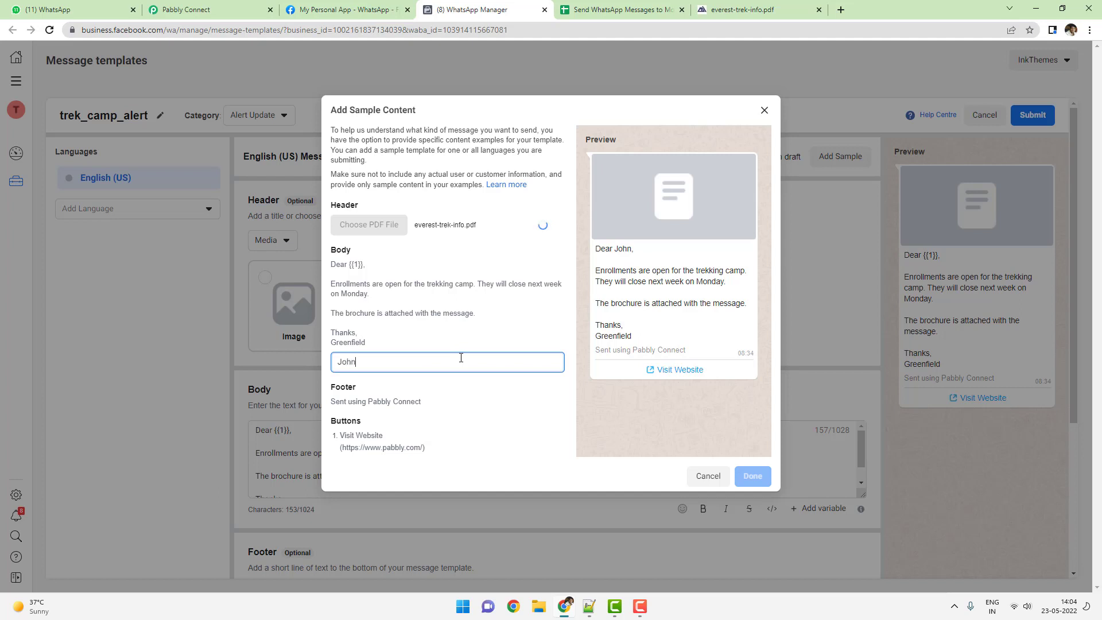
{"action": "double_click", "coordinate": [623, 251]}
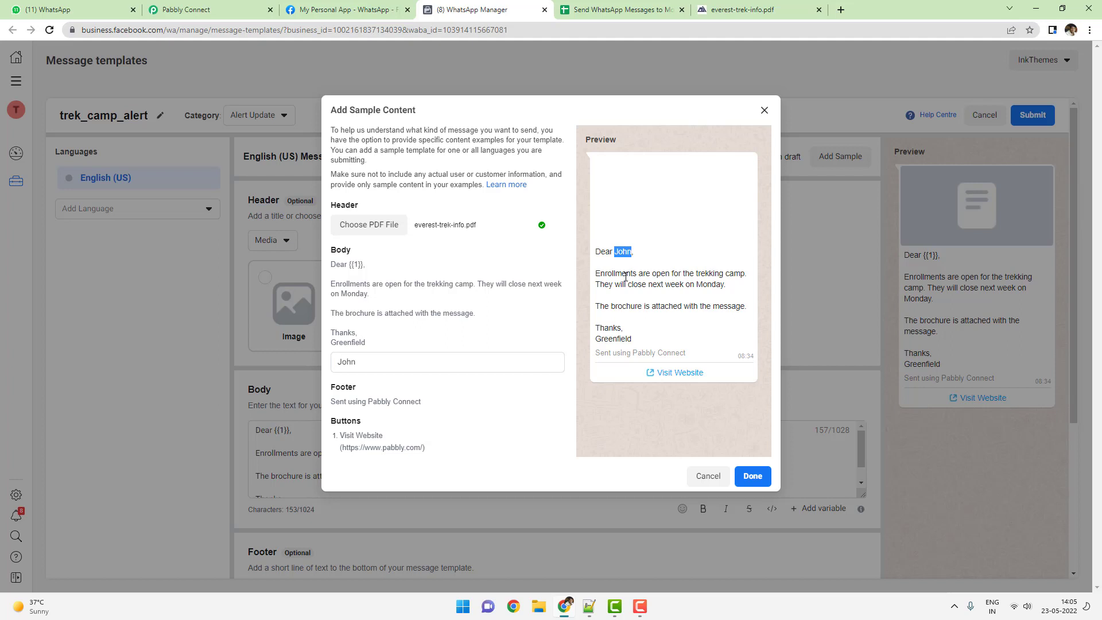
{"action": "left_click", "coordinate": [752, 477]}
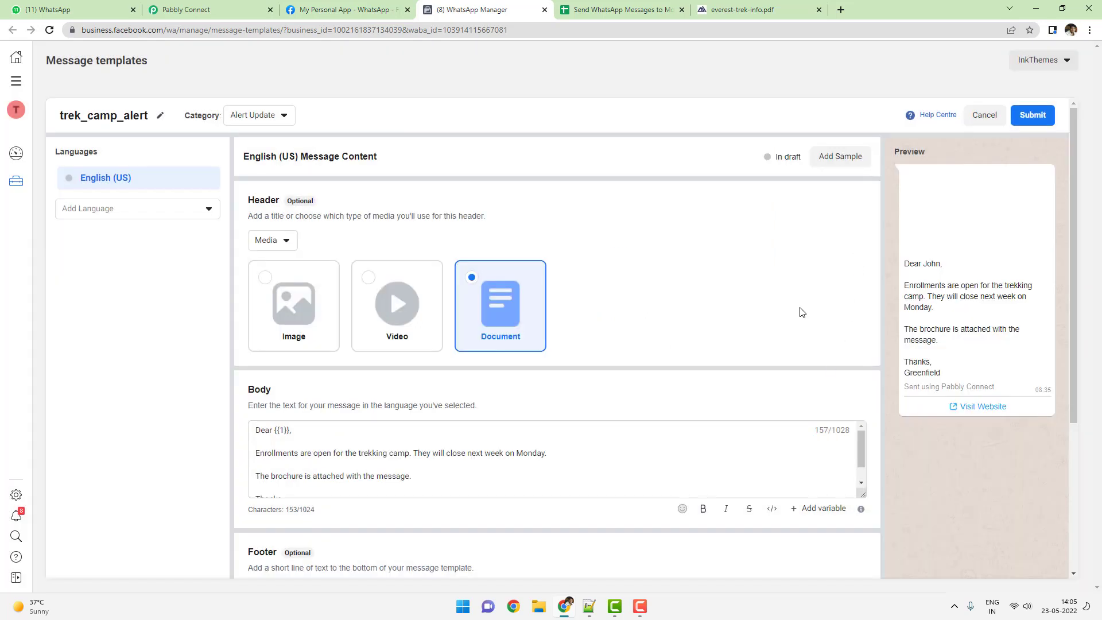
Submit the trek_camp_alert template with English (US) content for review.
{"action": "double_click", "coordinate": [78, 121]}
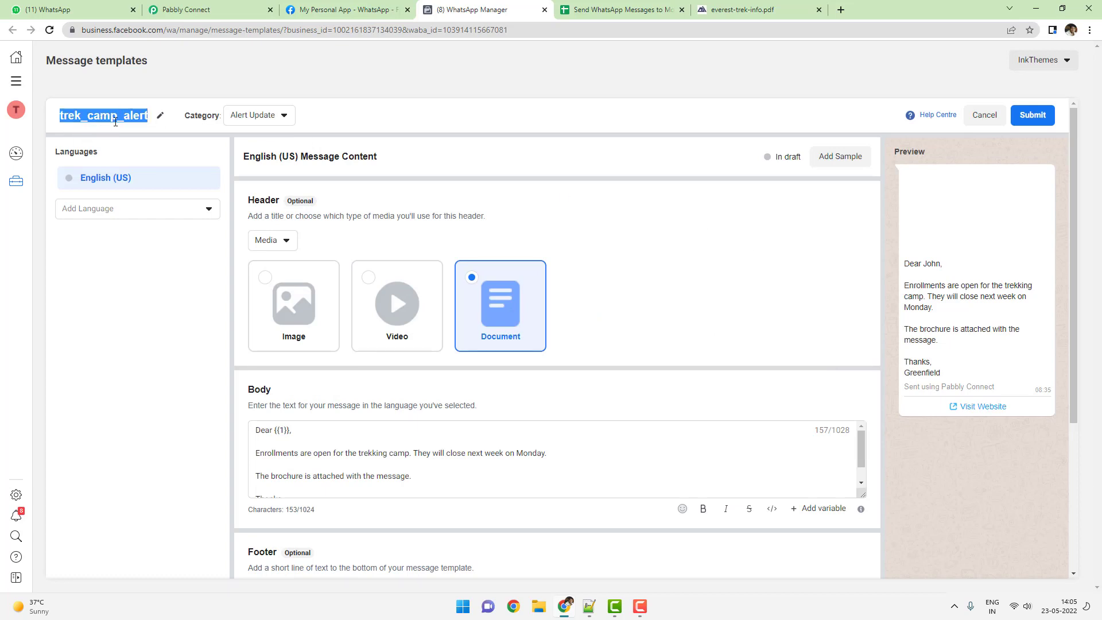
{"action": "left_click", "coordinate": [1033, 114]}
{"action": "left_click", "coordinate": [656, 279]}
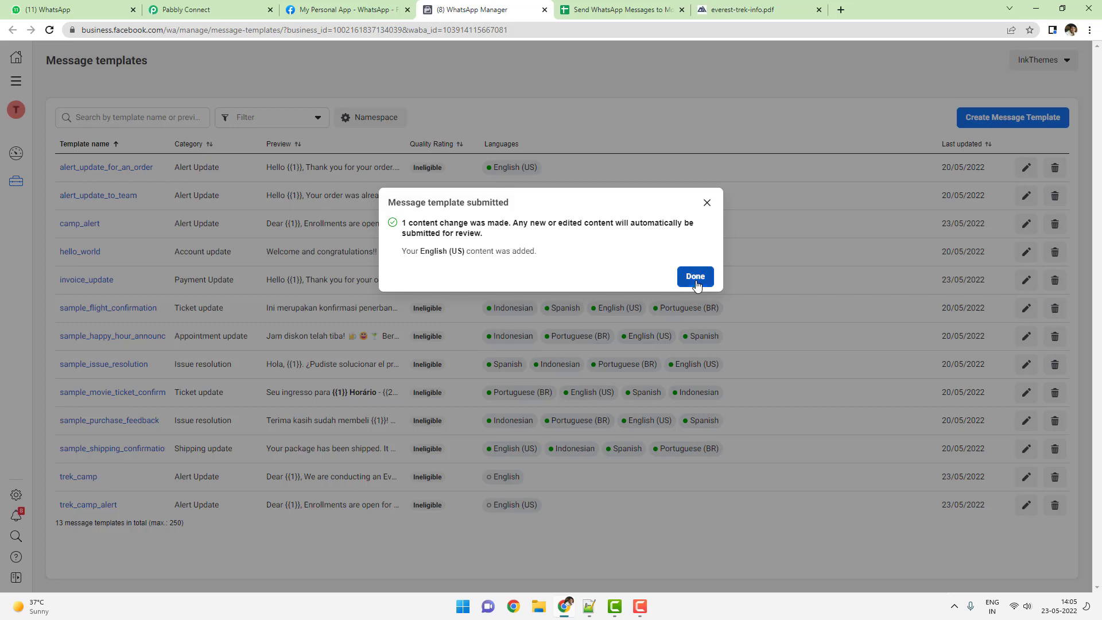
{"action": "left_click", "coordinate": [695, 276]}
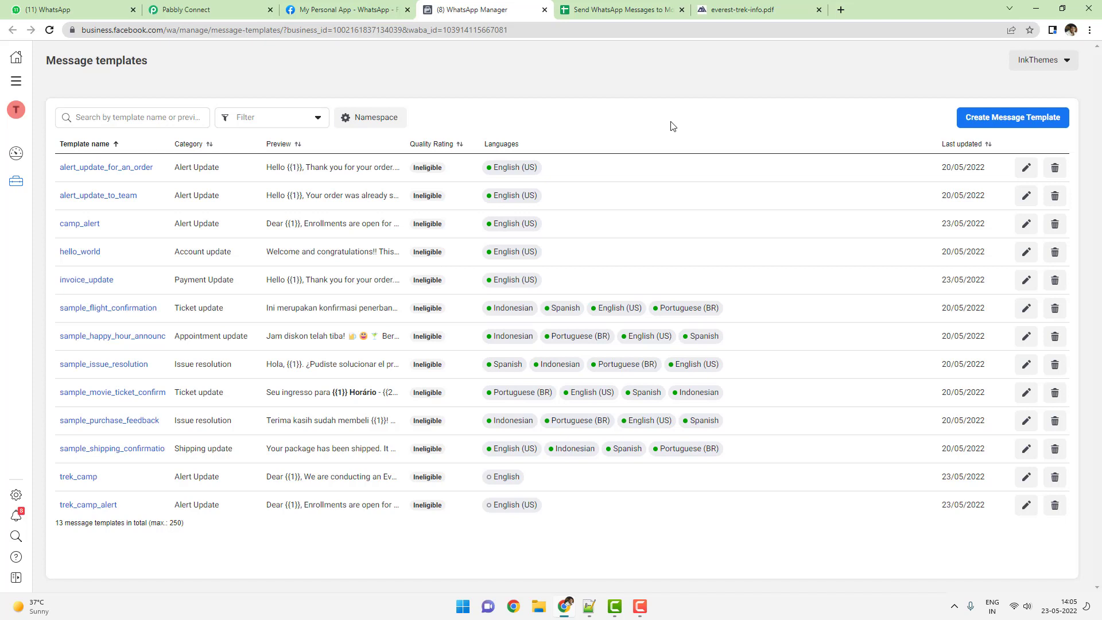
Reload the template list to see trek_camp_alert among 13, then return to the spreadsheet.
{"action": "right_click", "coordinate": [639, 561]}
{"action": "left_click", "coordinate": [509, 554]}
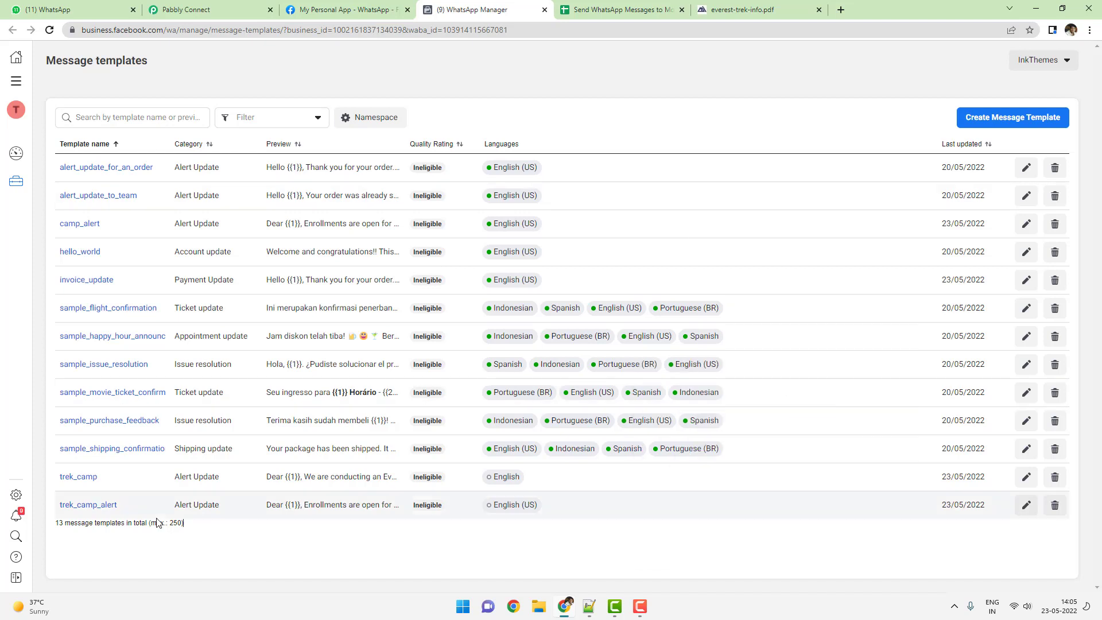
{"action": "right_click", "coordinate": [241, 558]}
{"action": "left_click", "coordinate": [277, 402]}
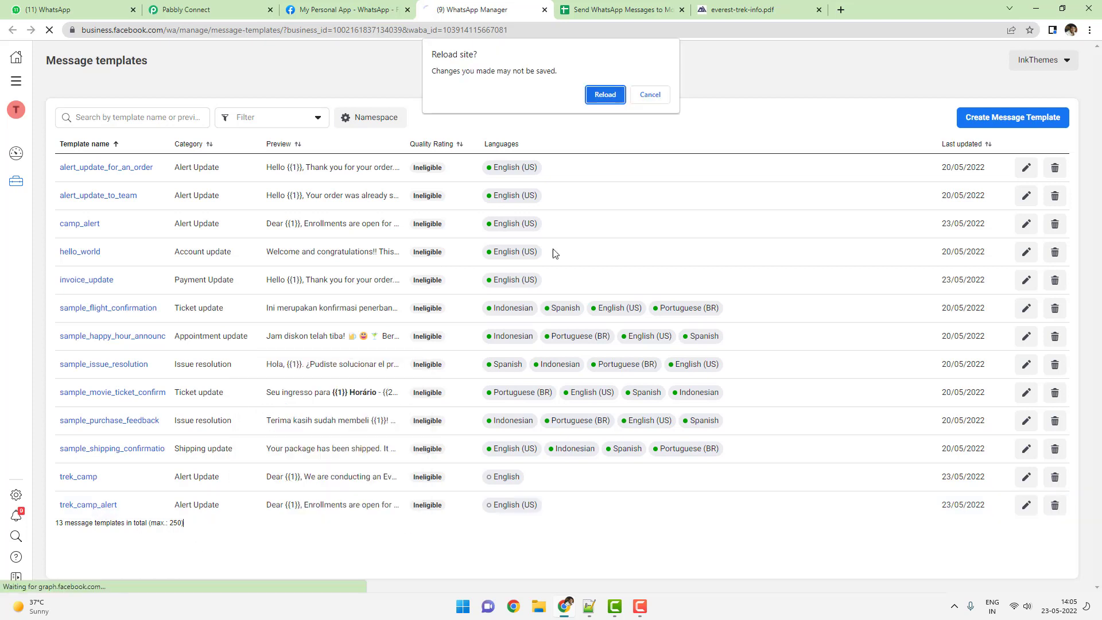
{"action": "left_click", "coordinate": [600, 94]}
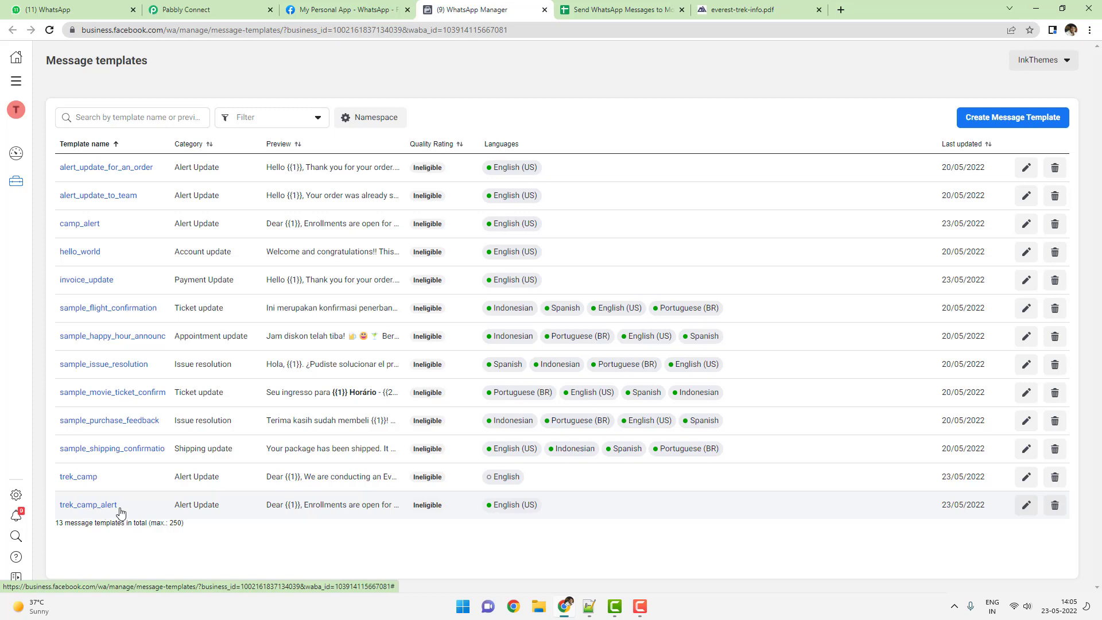
{"action": "mouse_move", "coordinate": [515, 508]}
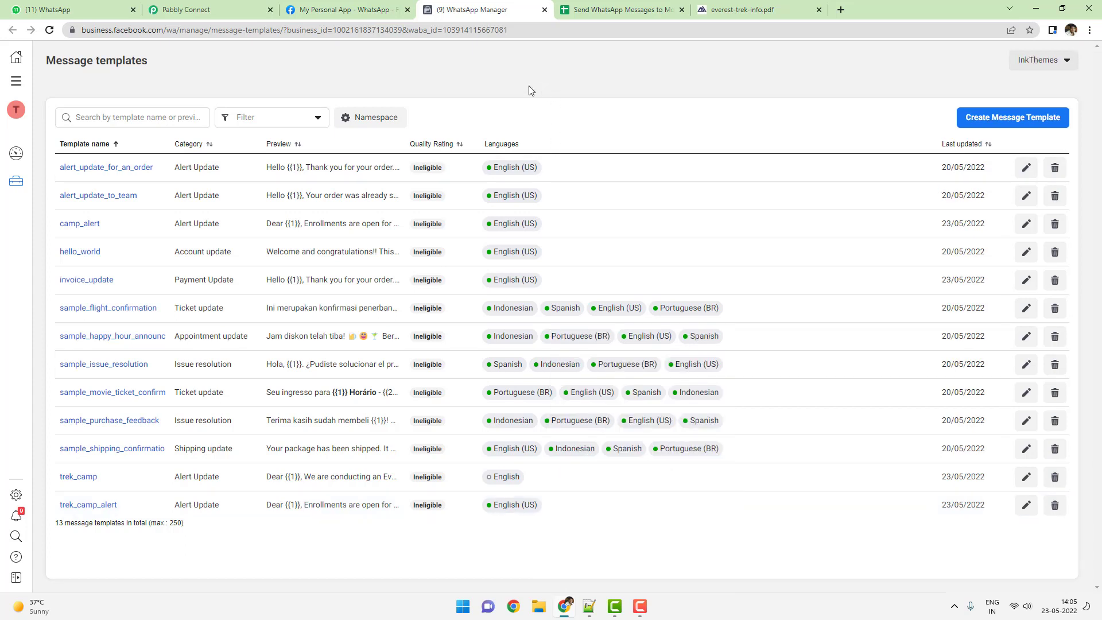
{"action": "left_click", "coordinate": [620, 11]}
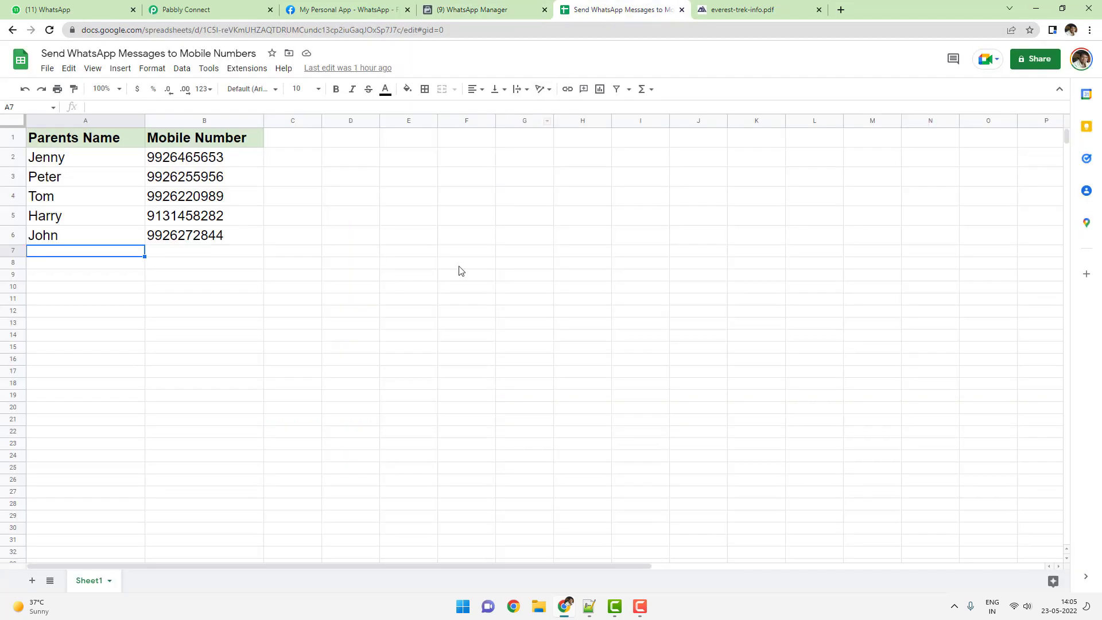
Leave the parents' contact sheet and switch to the Pabbly Connect dashboard.
{"action": "left_click", "coordinate": [515, 253]}
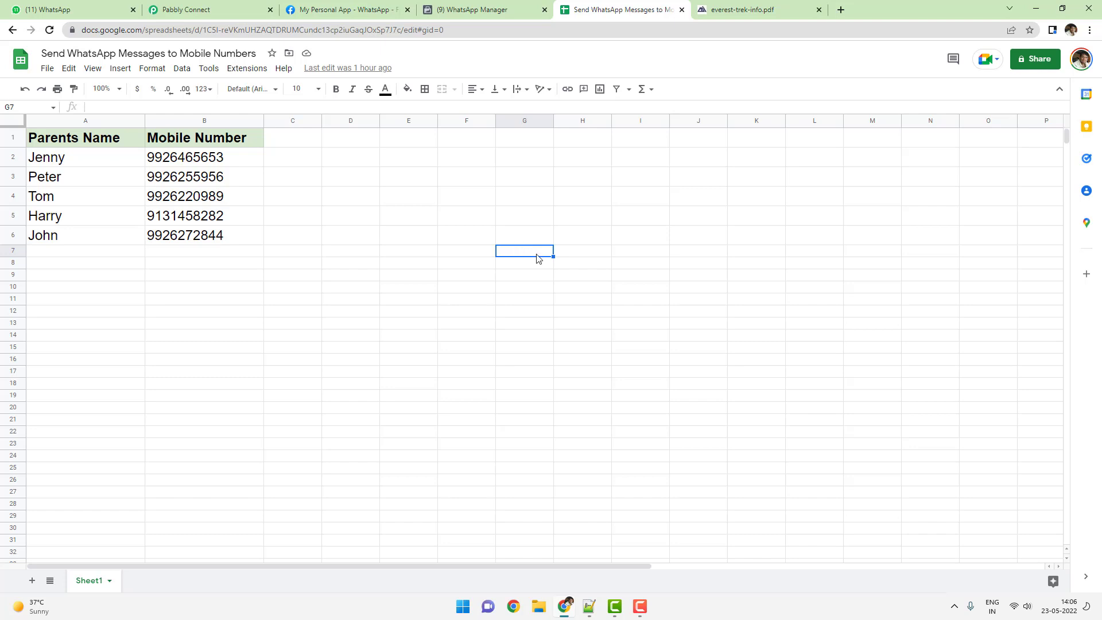
{"action": "left_click", "coordinate": [188, 10]}
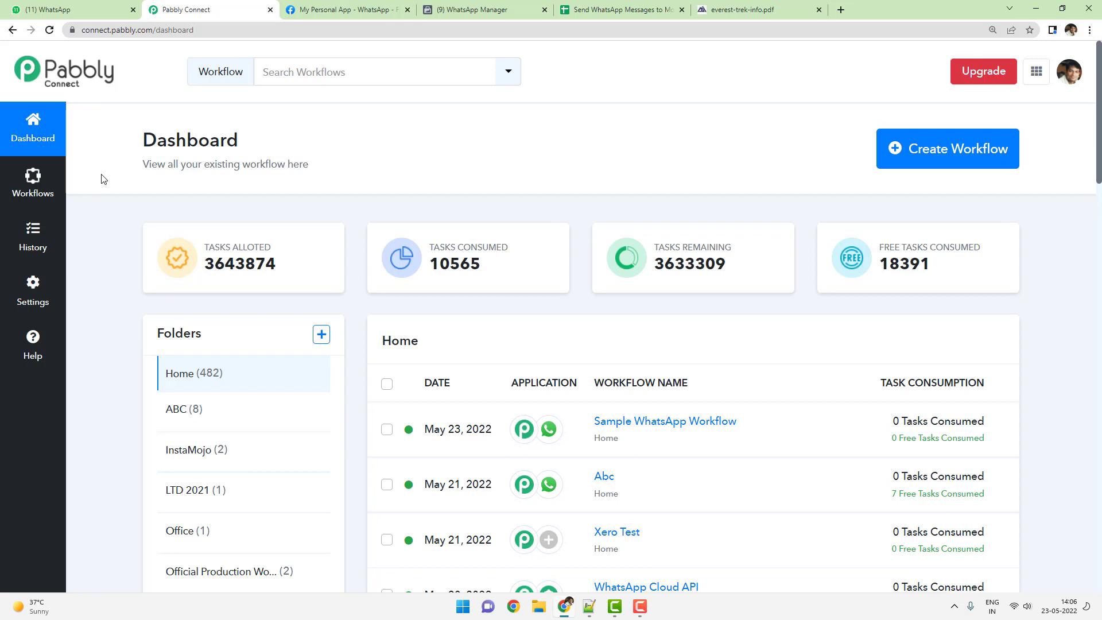
Create a new workflow named 'Google Sheets to WA Cloud API'.
{"action": "left_click", "coordinate": [930, 151]}
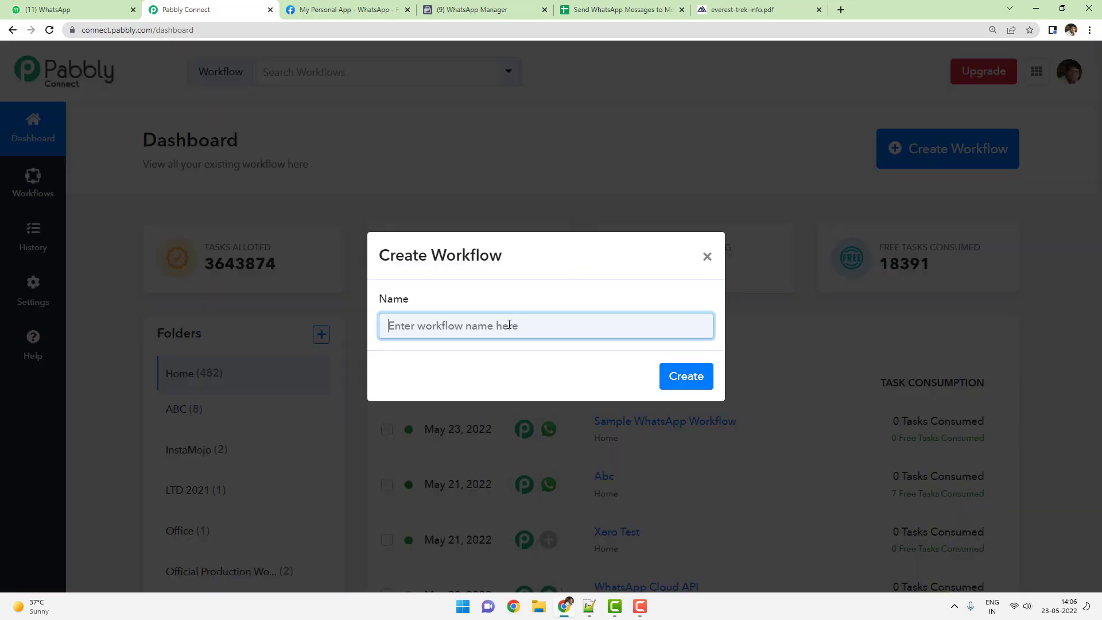
{"action": "type", "text": "Google Sheets "}
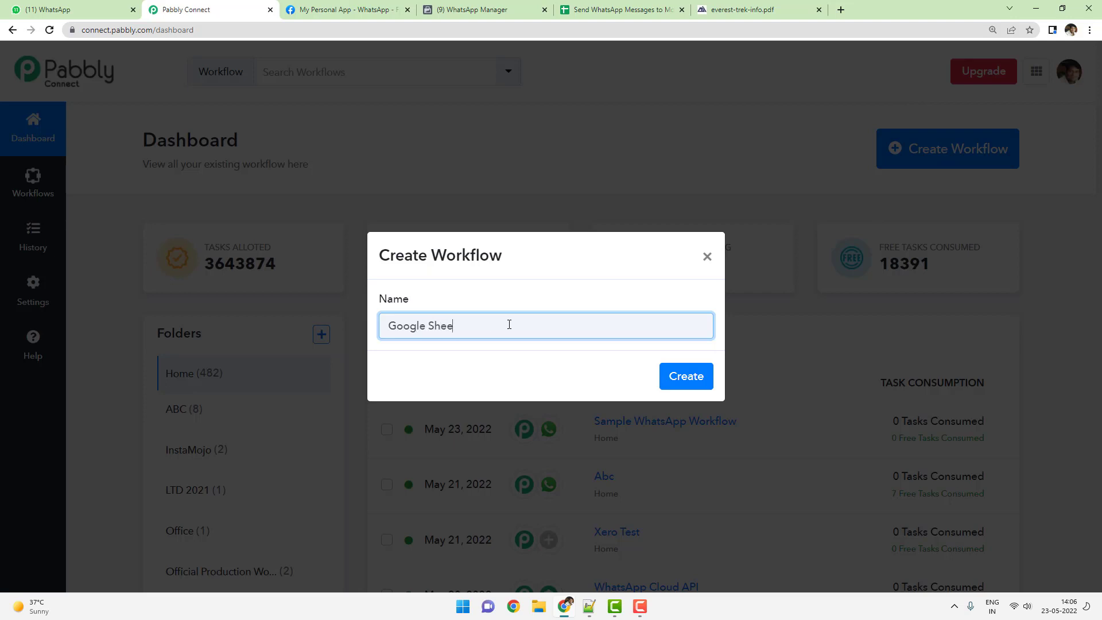
{"action": "type", "text": "to WA Cloud AP"}
{"action": "key", "text": "BackSpace"}
{"action": "key", "text": "BackSpace"}
{"action": "key", "text": "BackSpace"}
{"action": "type", "text": "d API"}
{"action": "left_click", "coordinate": [668, 383]}
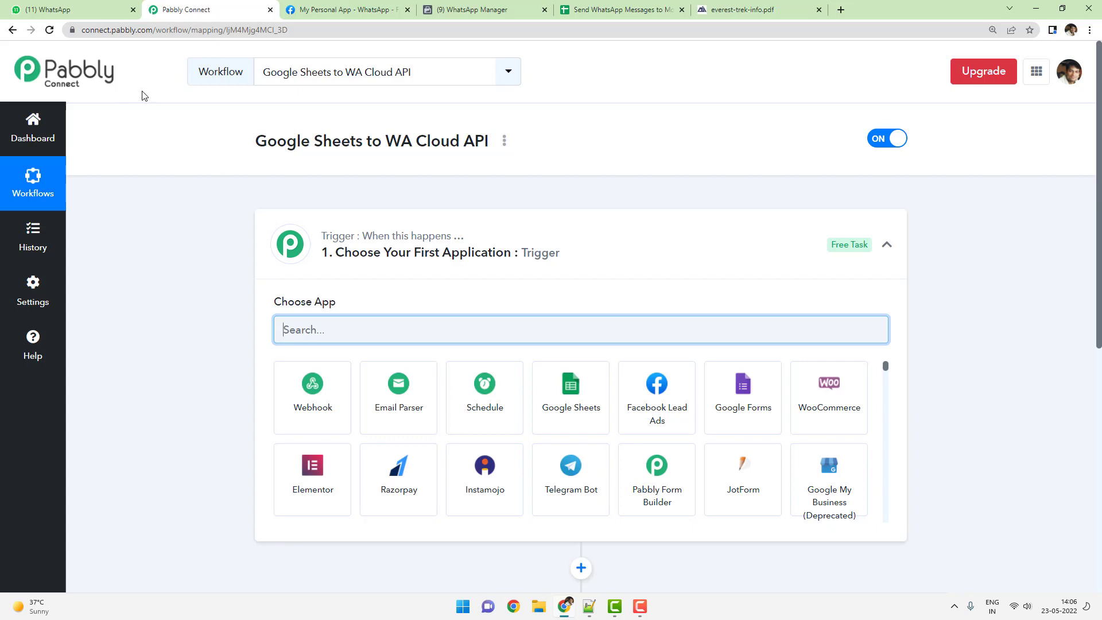
Set the trigger app to Google Sheets with the New or Updated Spreadsheet Row event.
{"action": "scroll", "coordinate": [173, 229], "scroll_direction": "down", "scroll_amount": 1}
{"action": "scroll", "coordinate": [287, 276], "scroll_direction": "up", "scroll_amount": 1}
{"action": "type", "text": "google shee"}
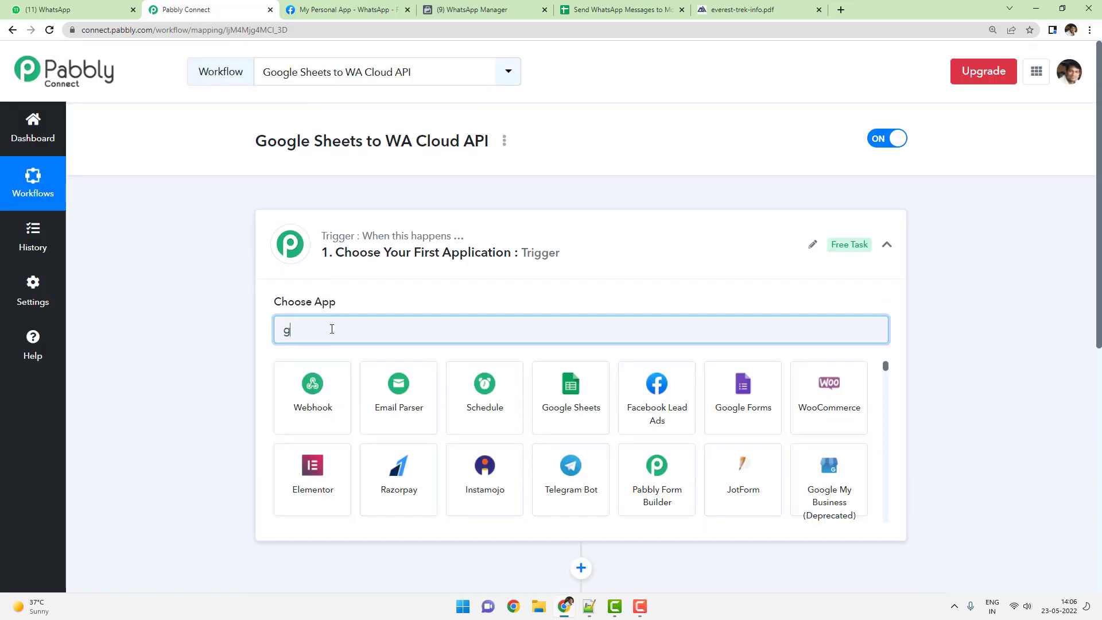
{"action": "left_click", "coordinate": [334, 368]}
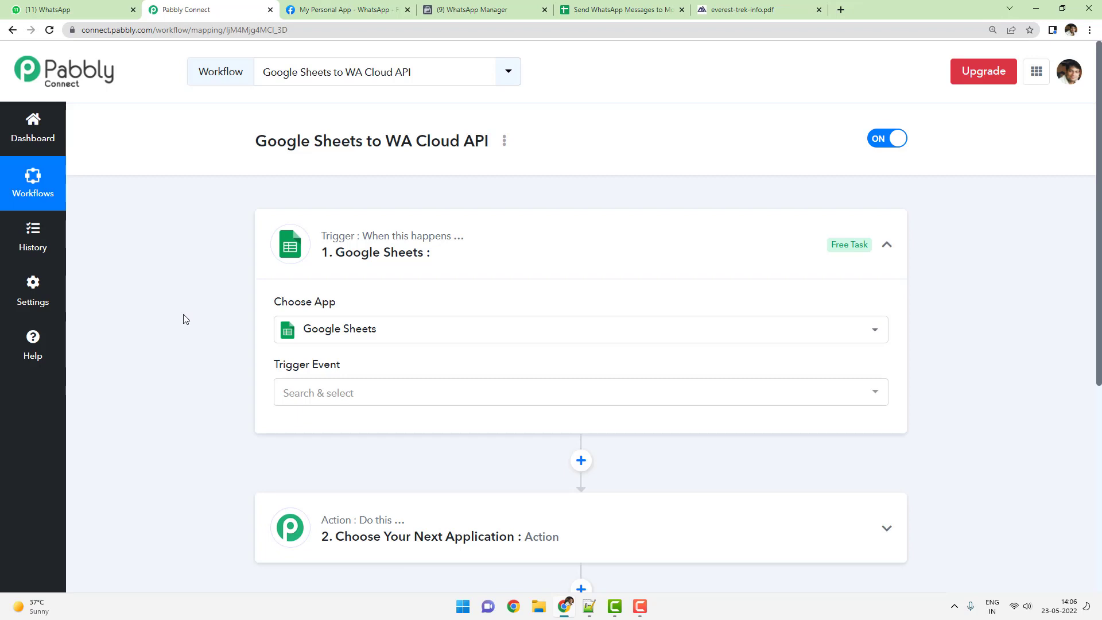
{"action": "scroll", "coordinate": [203, 312], "scroll_direction": "down", "scroll_amount": 2}
{"action": "left_click", "coordinate": [346, 278]}
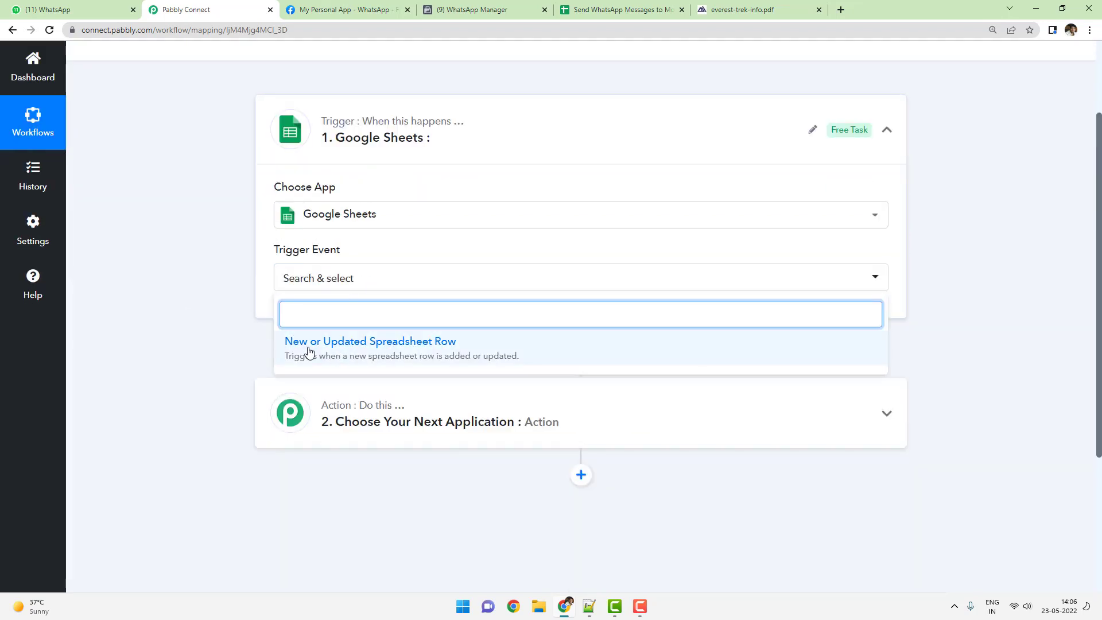
{"action": "left_click", "coordinate": [400, 352]}
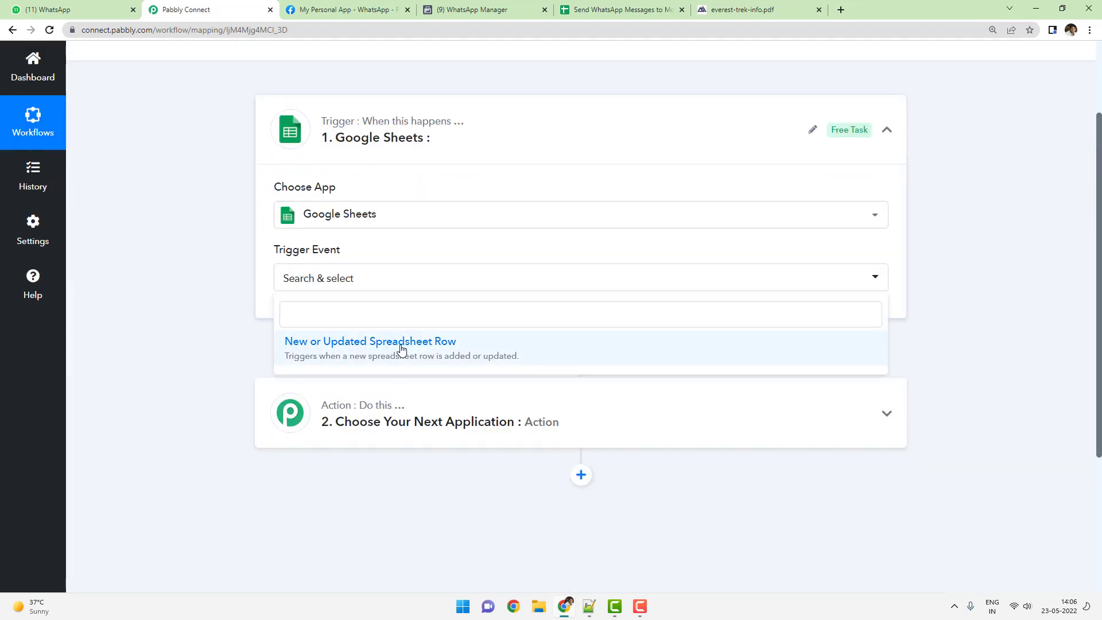
Review the webhook setup instructions and copy the trigger's webhook URL.
{"action": "scroll", "coordinate": [161, 271], "scroll_direction": "down", "scroll_amount": 3}
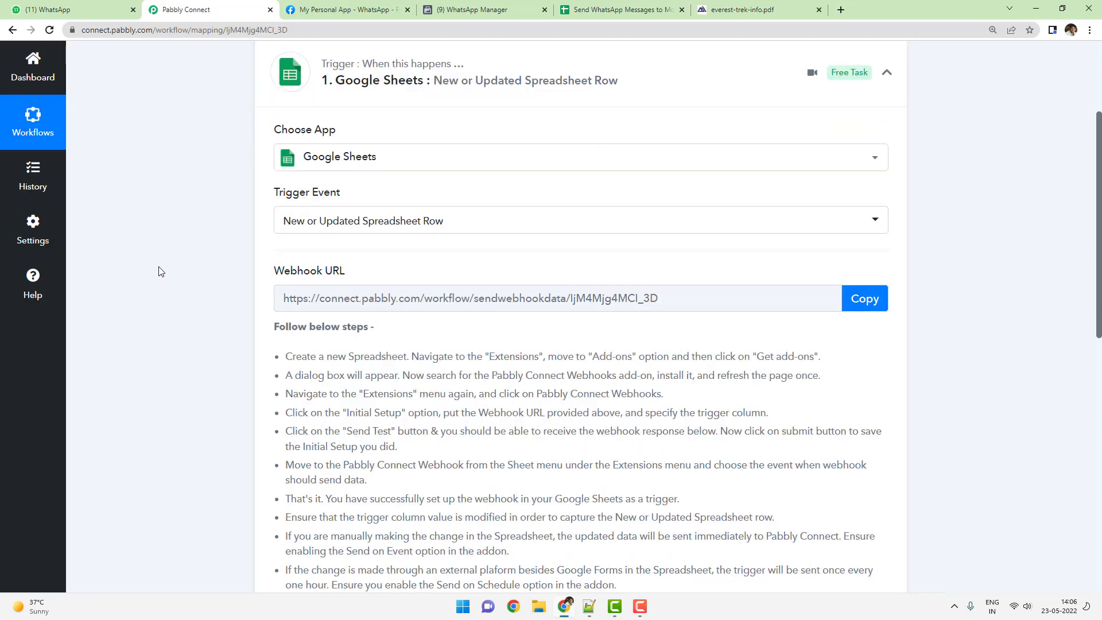
{"action": "scroll", "coordinate": [161, 272], "scroll_direction": "up", "scroll_amount": 1}
{"action": "scroll", "coordinate": [271, 247], "scroll_direction": "down", "scroll_amount": 1}
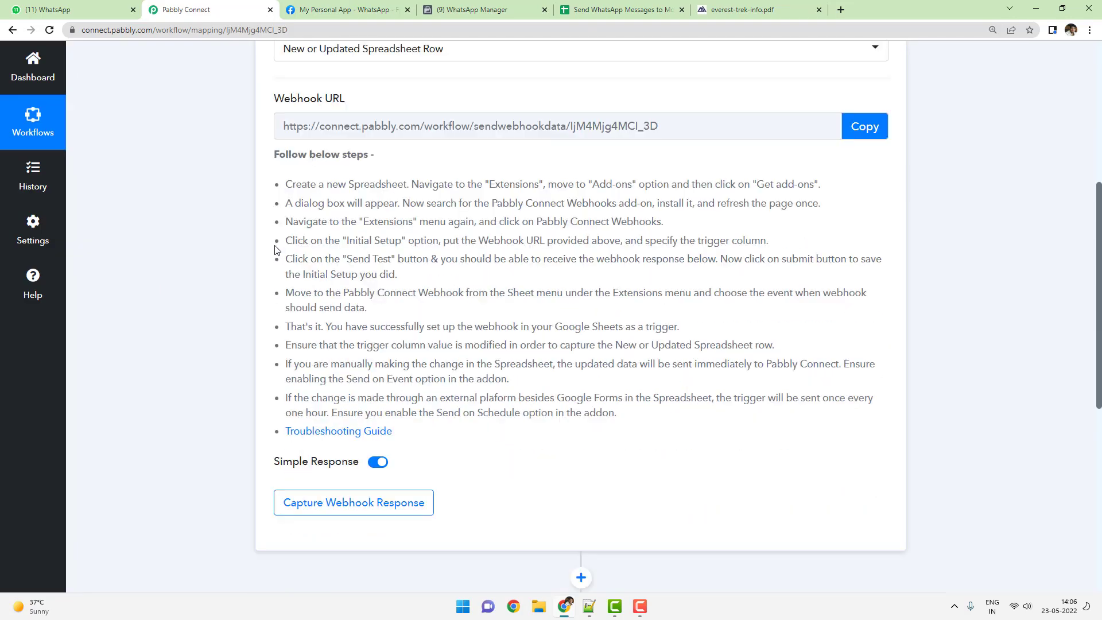
{"action": "scroll", "coordinate": [271, 247], "scroll_direction": "up", "scroll_amount": 2}
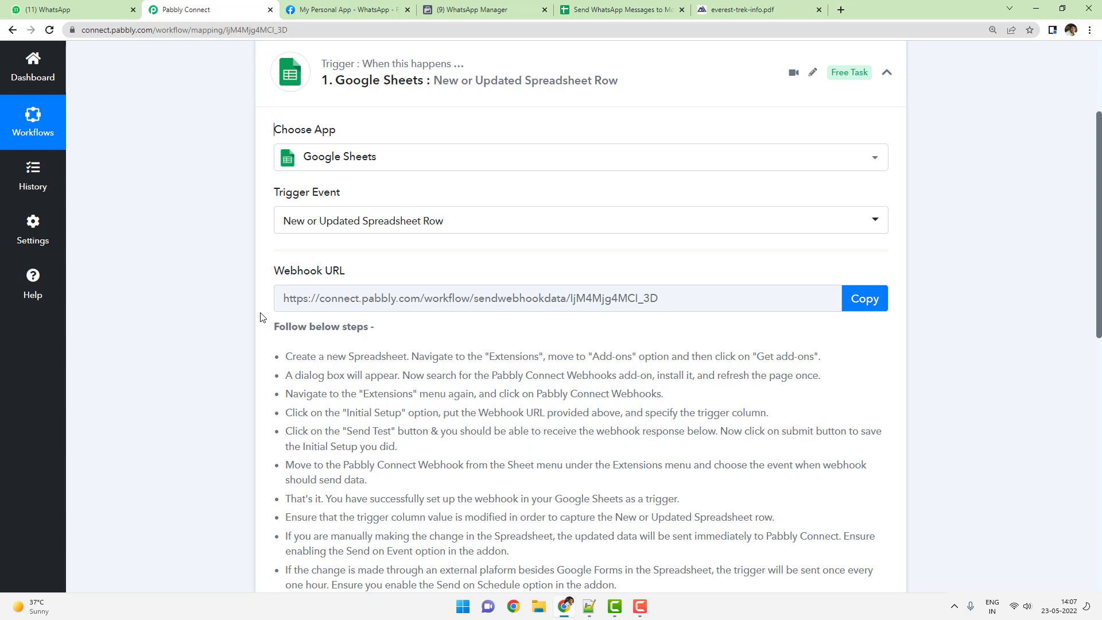
{"action": "scroll", "coordinate": [763, 343], "scroll_direction": "down", "scroll_amount": 1}
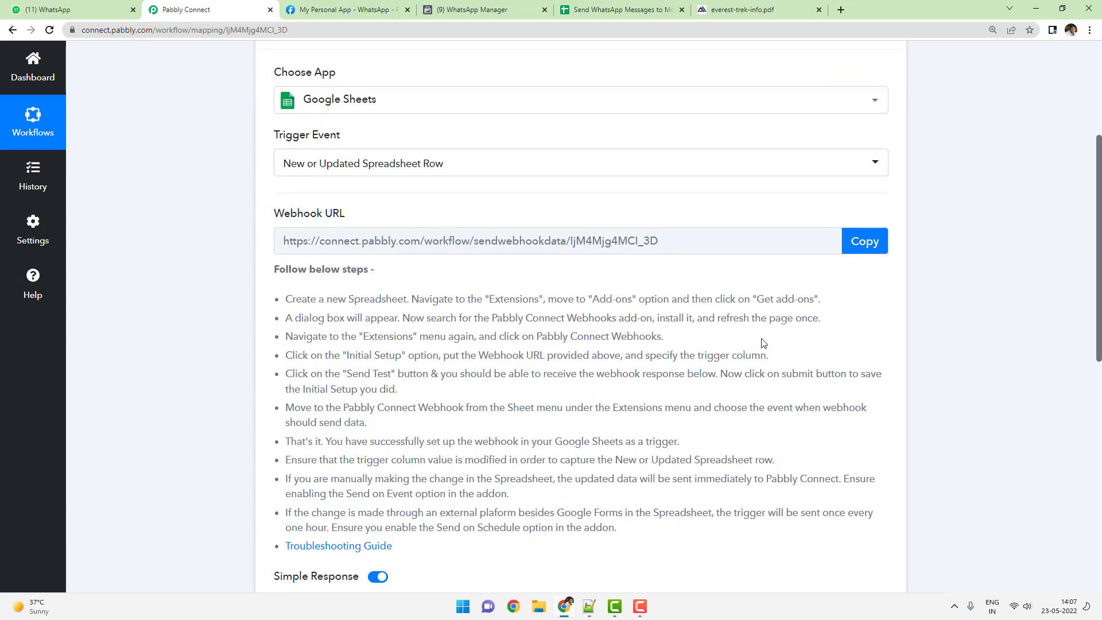
{"action": "scroll", "coordinate": [763, 343], "scroll_direction": "down", "scroll_amount": 2}
{"action": "left_click_drag", "start_coordinate": [632, 418], "coordinate": [294, 168]}
{"action": "left_click", "coordinate": [289, 190]}
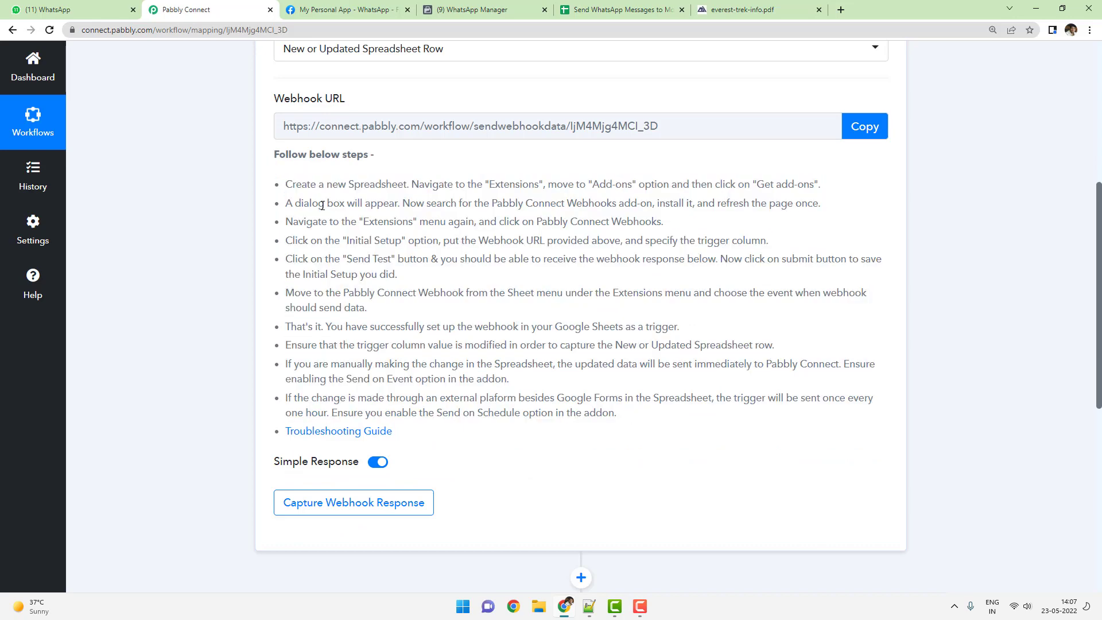
{"action": "scroll", "coordinate": [334, 228], "scroll_direction": "up", "scroll_amount": 2}
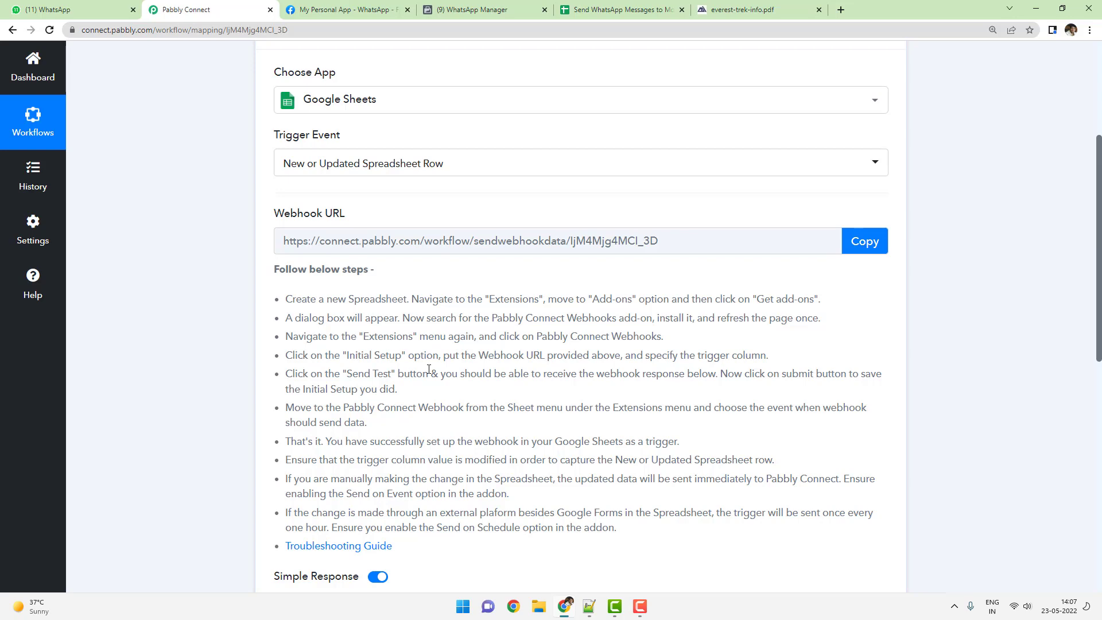
{"action": "left_click", "coordinate": [865, 241]}
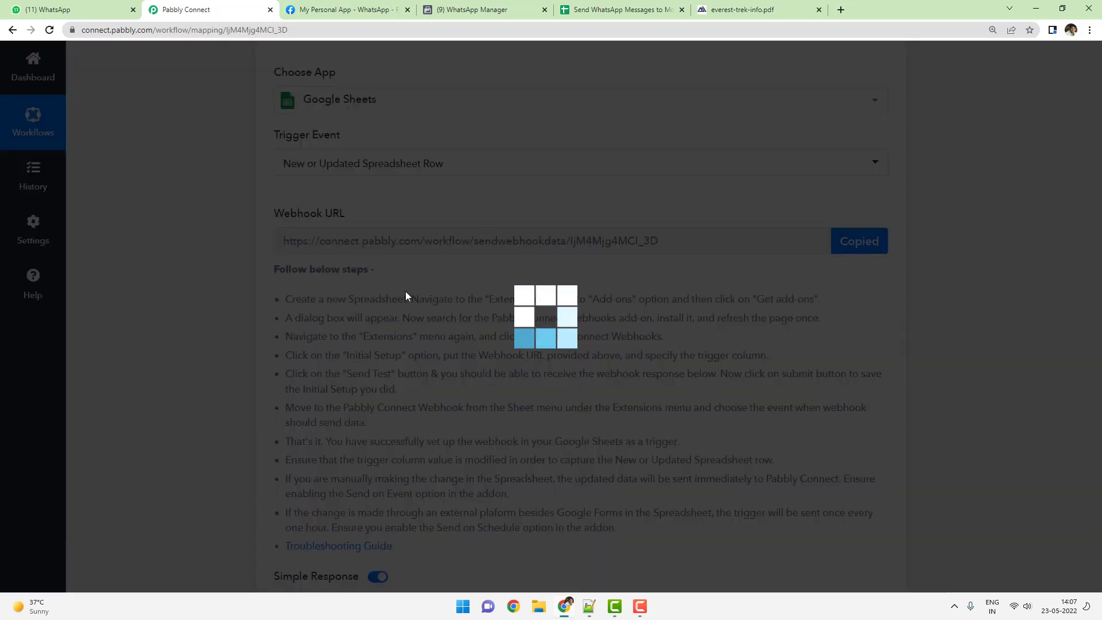
Place the spreadsheet tab right beside the Pabbly Connect tab.
{"action": "scroll", "coordinate": [405, 267], "scroll_direction": "up", "scroll_amount": 1}
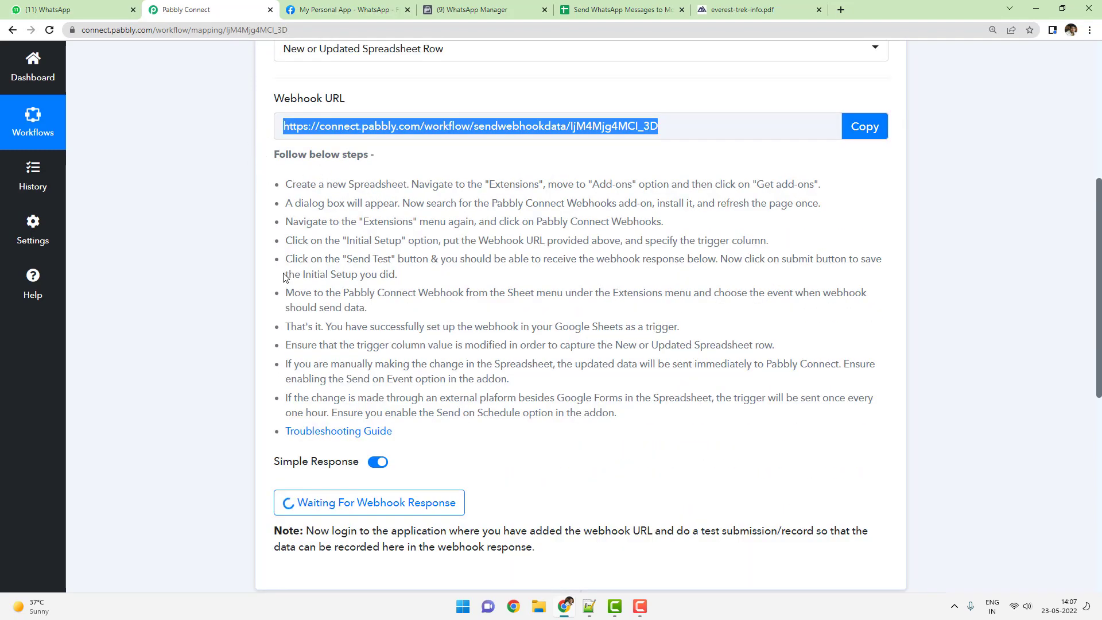
{"action": "scroll", "coordinate": [286, 277], "scroll_direction": "down", "scroll_amount": 1}
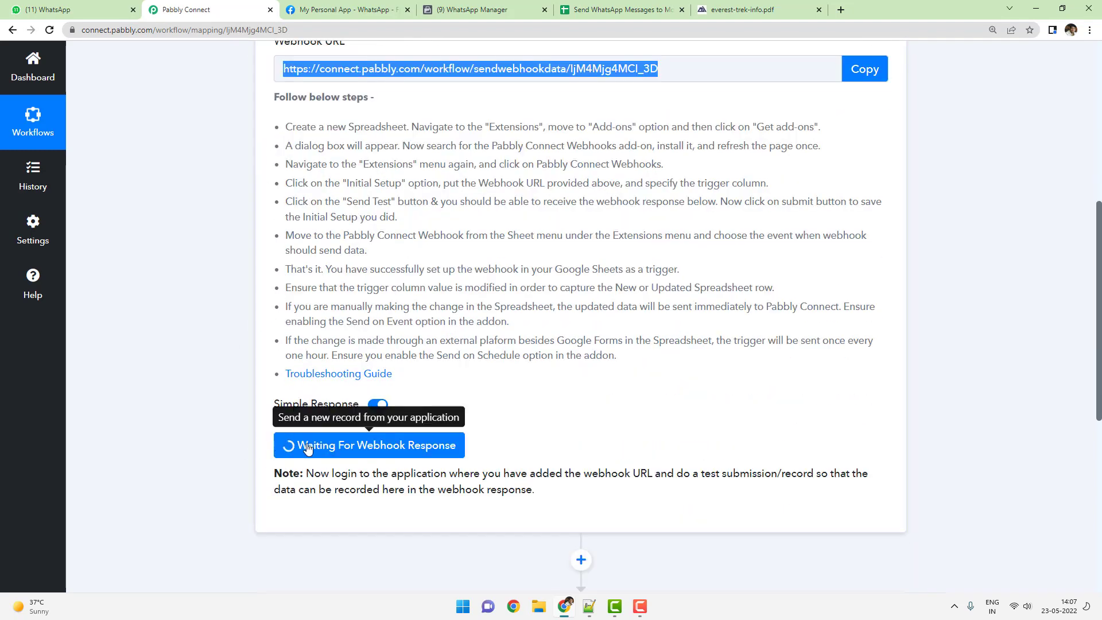
{"action": "left_click_drag", "start_coordinate": [562, 10], "coordinate": [339, 12]}
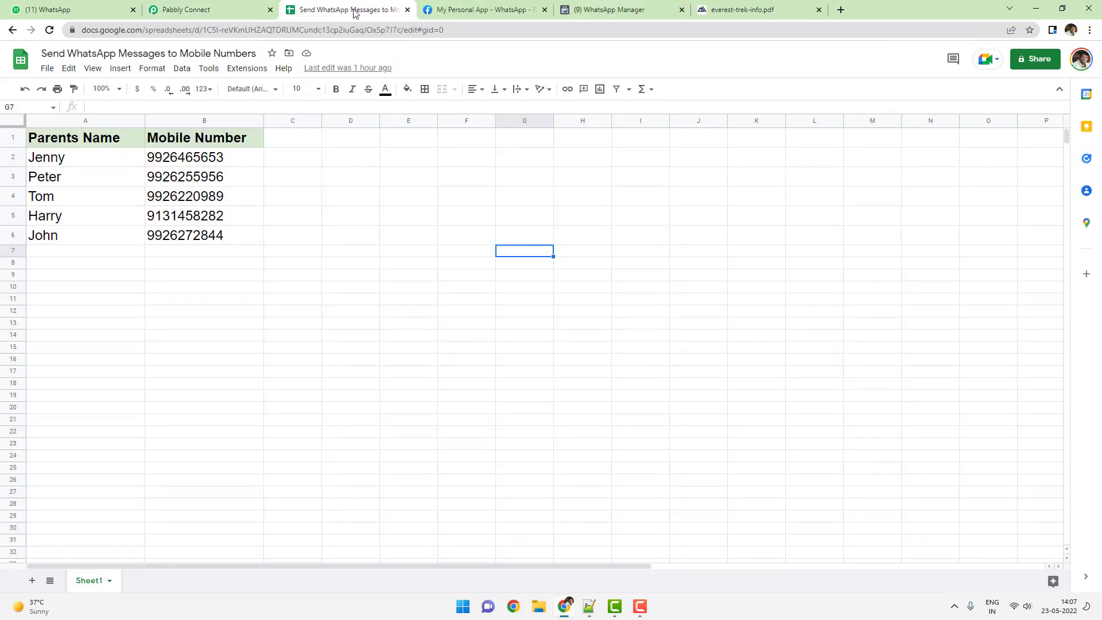
Find the Pabbly Connect Webhooks add-on in the marketplace, confirm it's installed, then reload the sheet.
{"action": "left_click", "coordinate": [240, 70]}
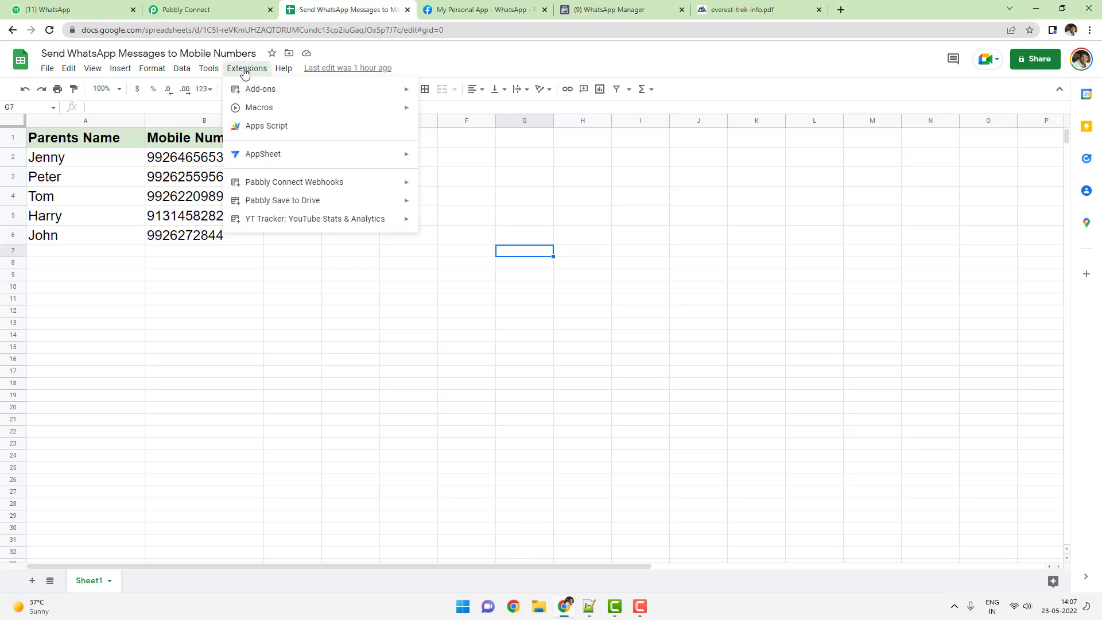
{"action": "mouse_move", "coordinate": [260, 96]}
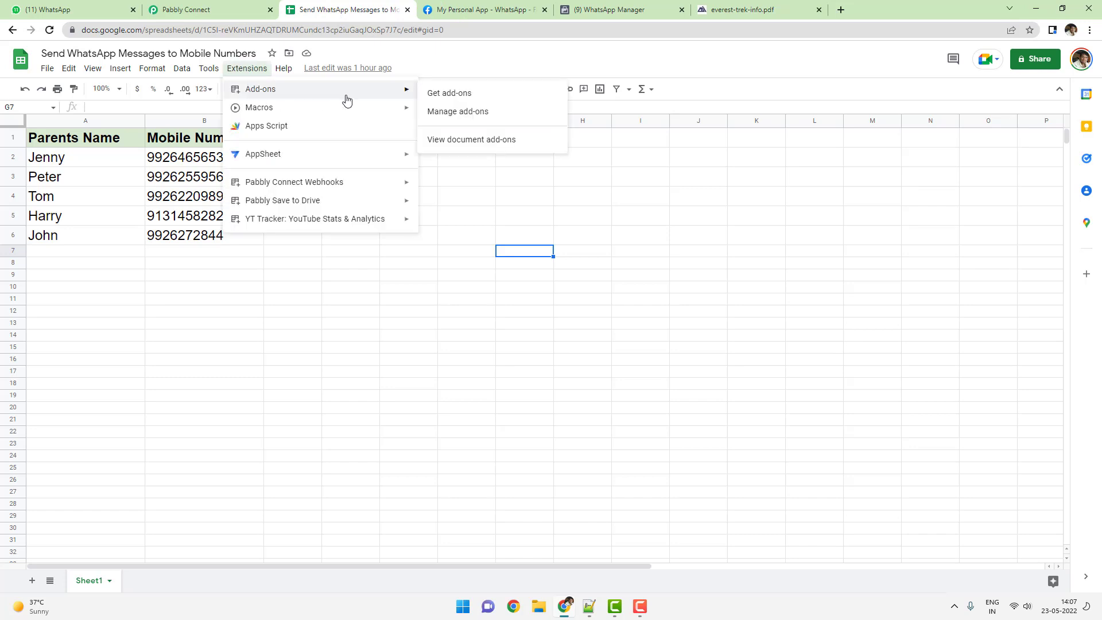
{"action": "left_click", "coordinate": [442, 95]}
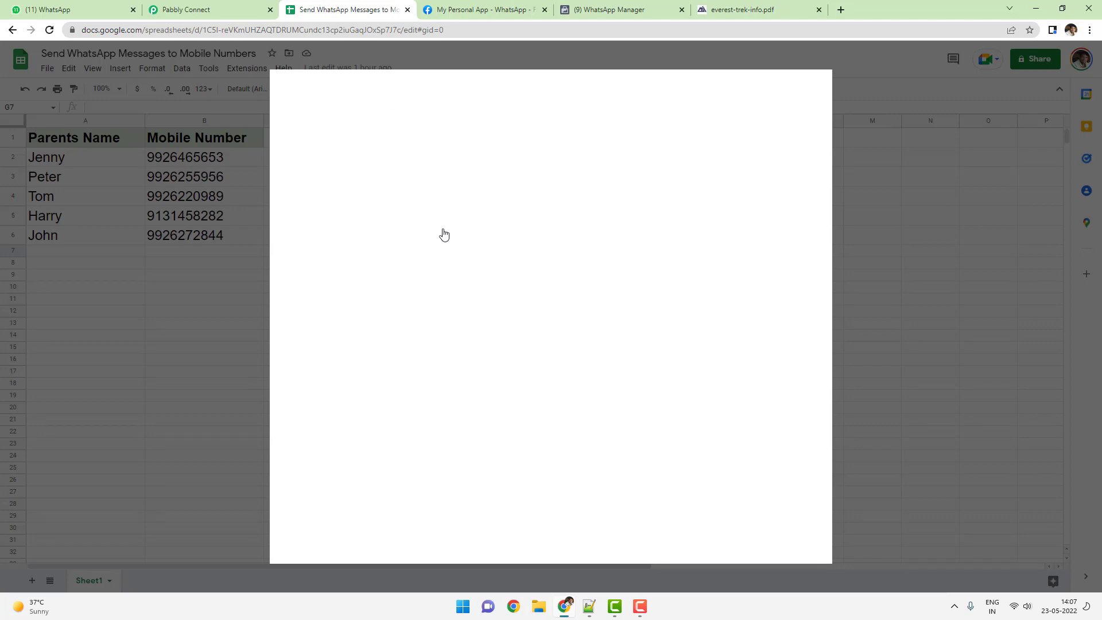
{"action": "left_click", "coordinate": [609, 89]}
{"action": "type", "text": "pabbly connect"}
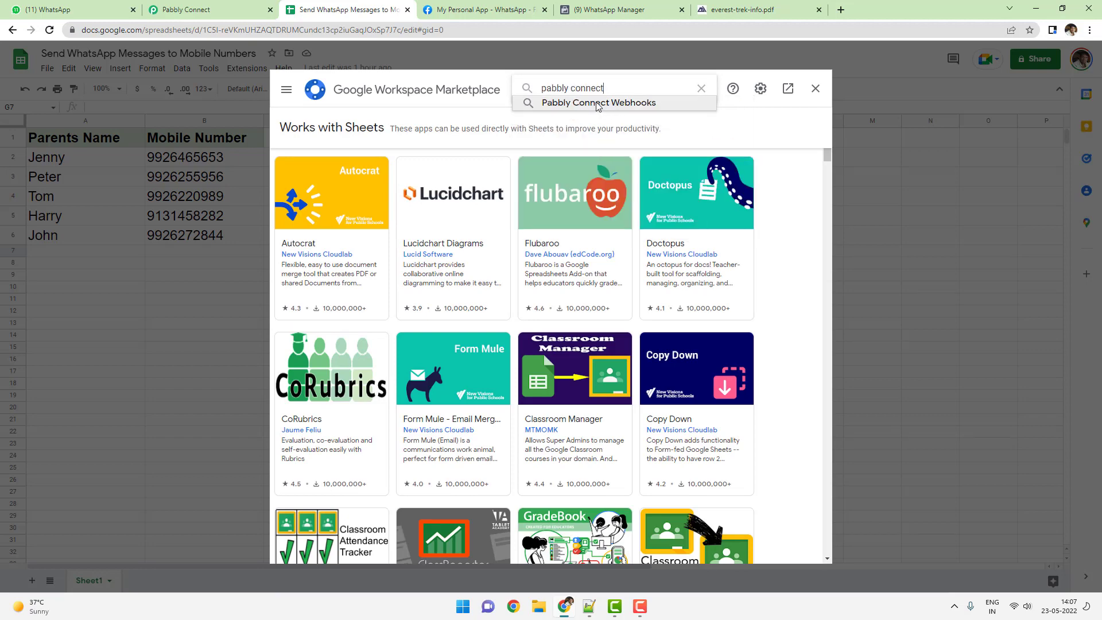
{"action": "left_click", "coordinate": [597, 103]}
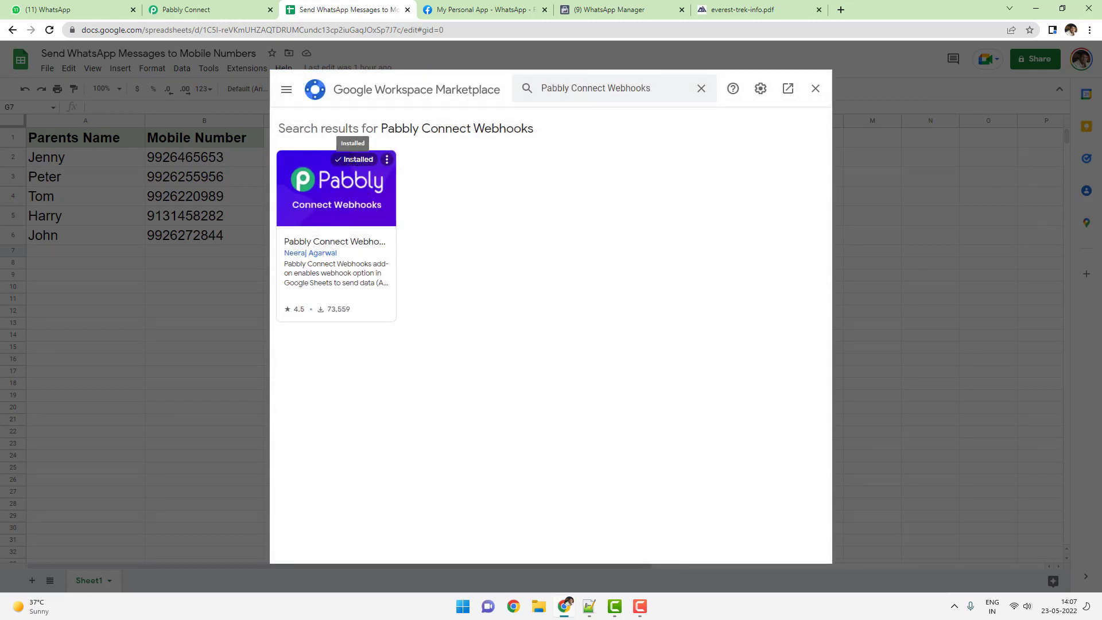
{"action": "left_click", "coordinate": [339, 196]}
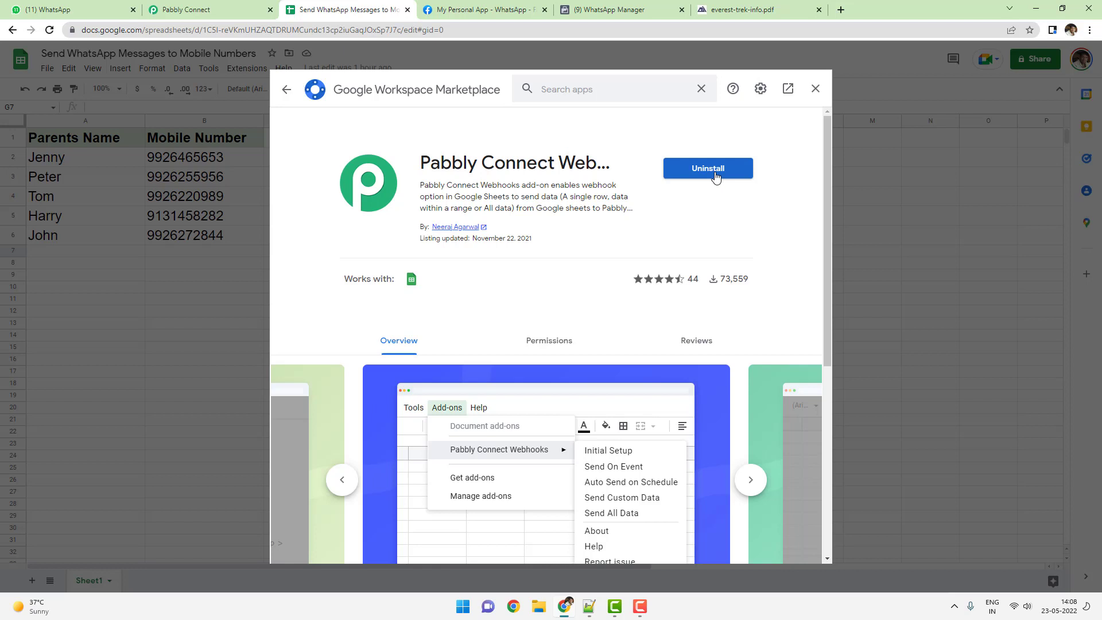
{"action": "left_click", "coordinate": [815, 88]}
{"action": "left_click", "coordinate": [49, 30]}
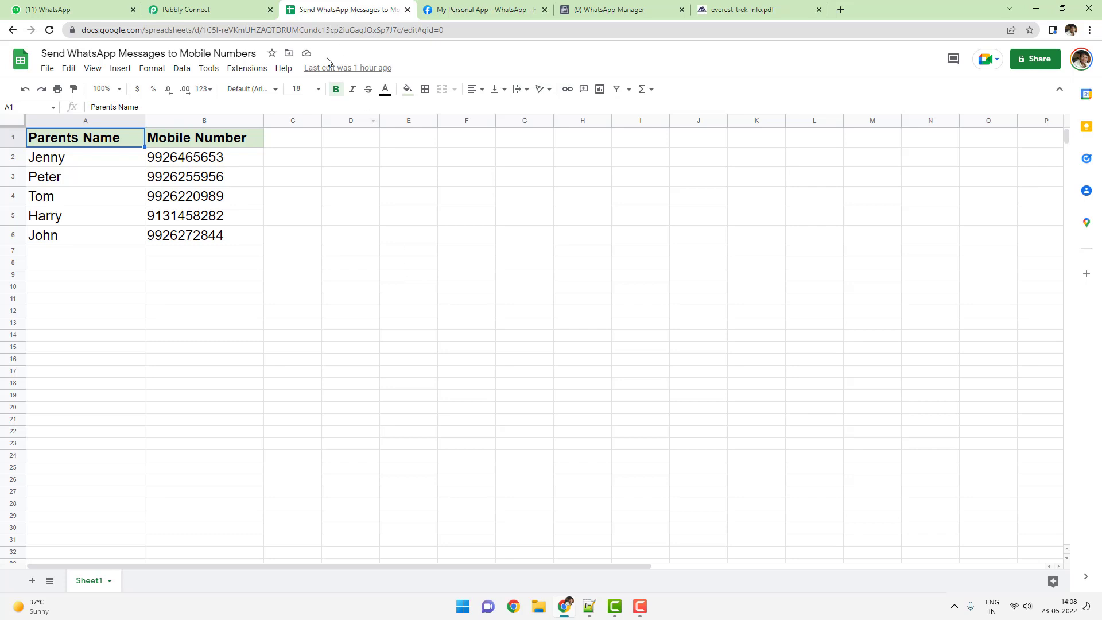
Paste the copied Pabbly webhook URL into the Pabbly Connect Webhooks initial setup.
{"action": "left_click", "coordinate": [248, 71]}
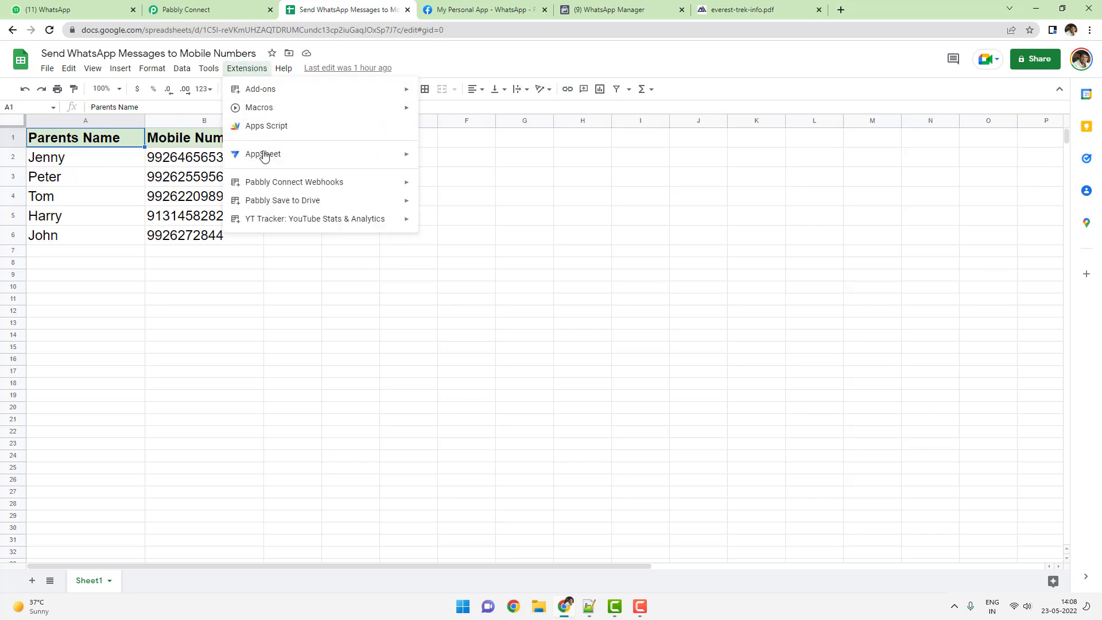
{"action": "mouse_move", "coordinate": [265, 186]}
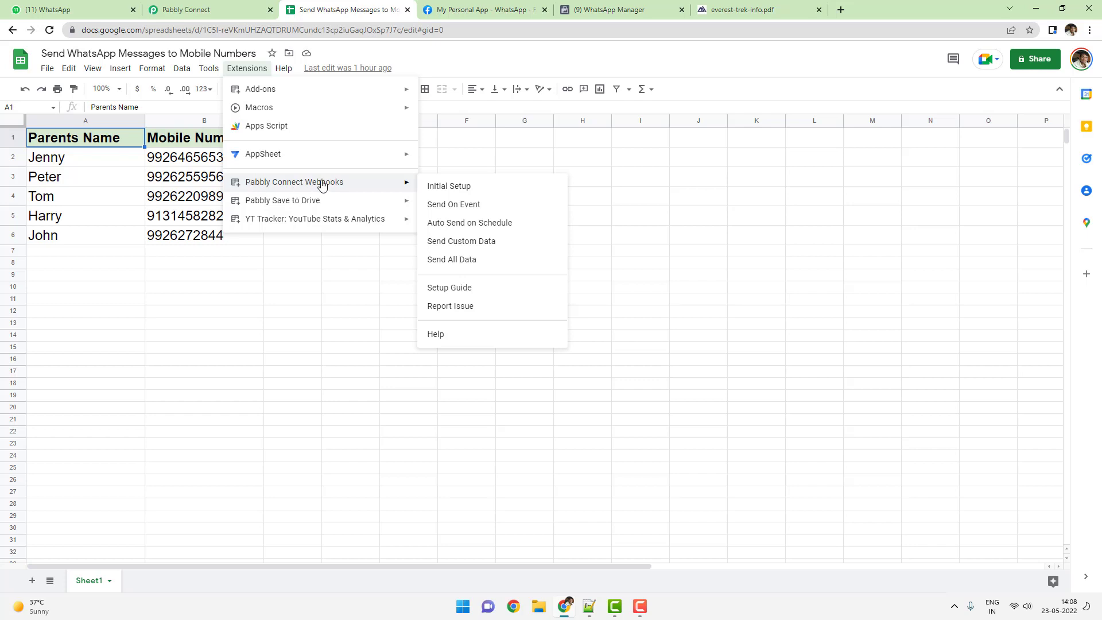
{"action": "left_click", "coordinate": [444, 188]}
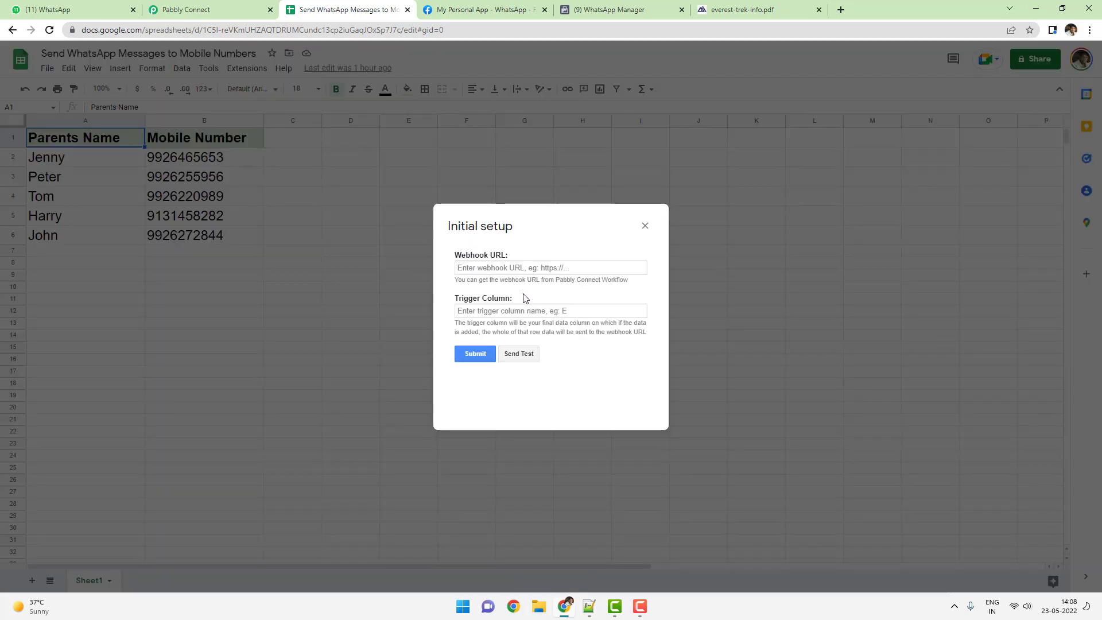
{"action": "left_click", "coordinate": [515, 269]}
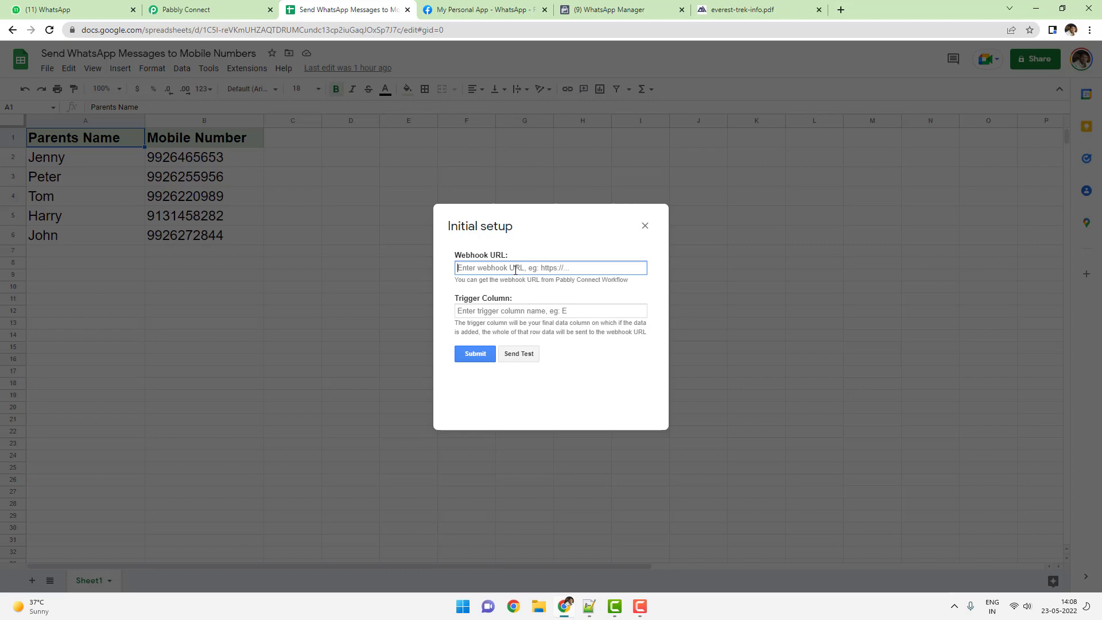
{"action": "left_click", "coordinate": [195, 10]}
{"action": "scroll", "coordinate": [382, 182], "scroll_direction": "up", "scroll_amount": 2}
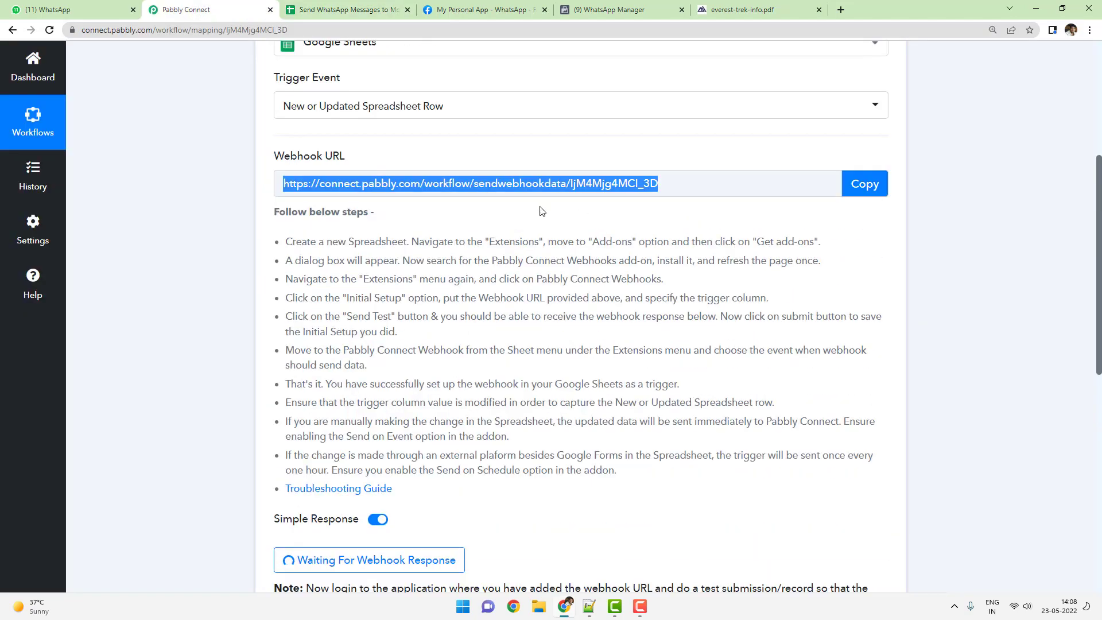
{"action": "scroll", "coordinate": [382, 183], "scroll_direction": "down", "scroll_amount": 1}
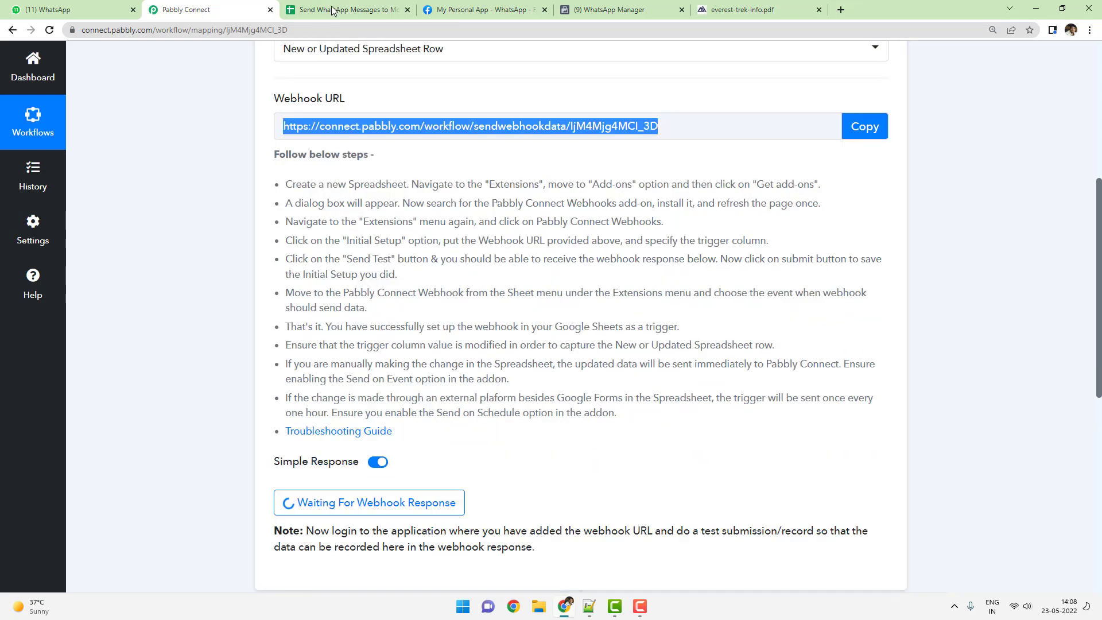
{"action": "left_click", "coordinate": [332, 11]}
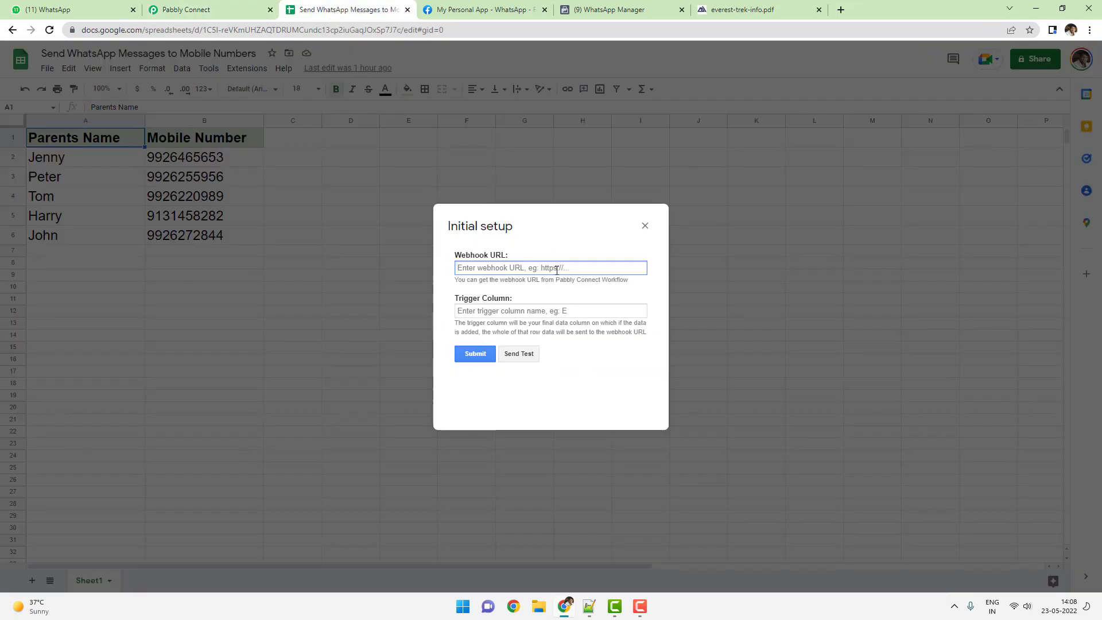
{"action": "left_click", "coordinate": [552, 292]}
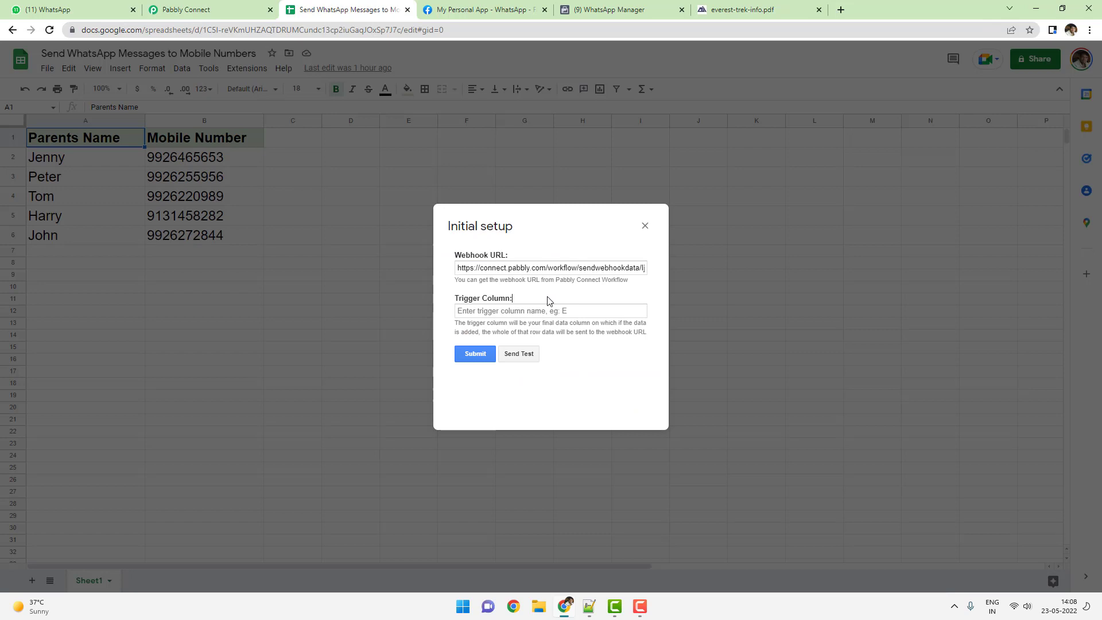
Set the trigger column to B and send test data to the webhook.
{"action": "left_click", "coordinate": [519, 311]}
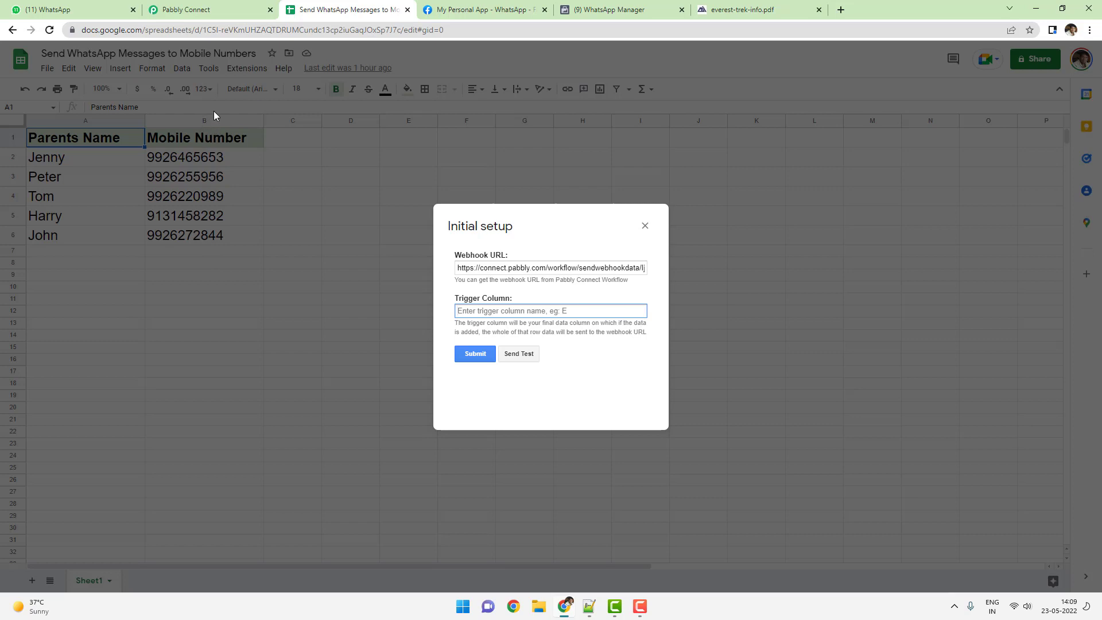
{"action": "type", "text": "B"}
{"action": "left_click", "coordinate": [234, 10]}
{"action": "scroll", "coordinate": [221, 408], "scroll_direction": "down", "scroll_amount": 1}
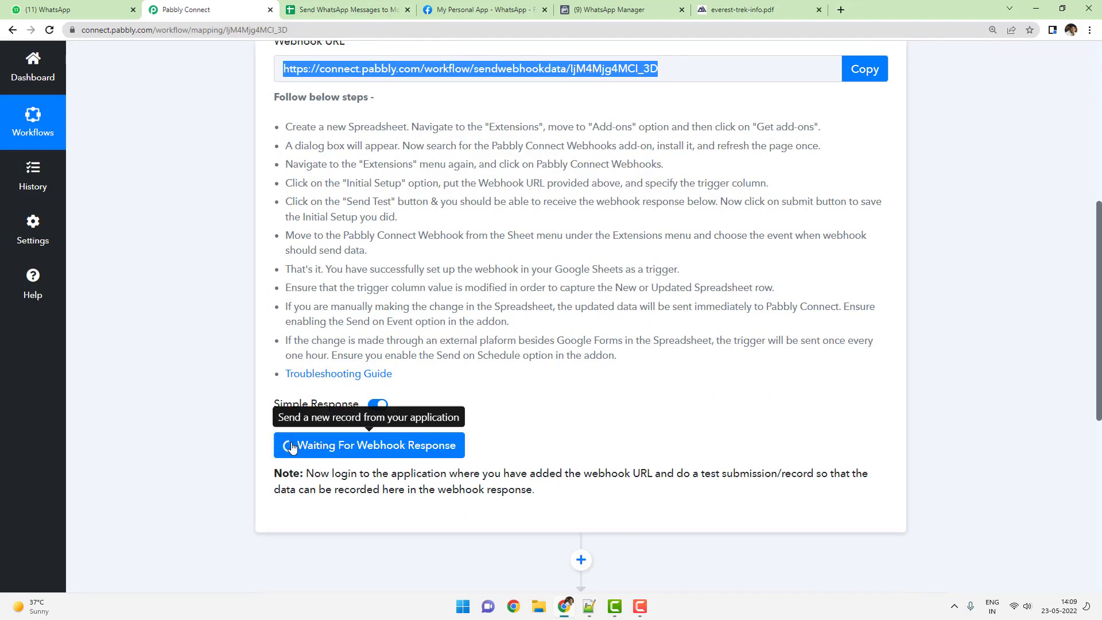
{"action": "left_click", "coordinate": [322, 10]}
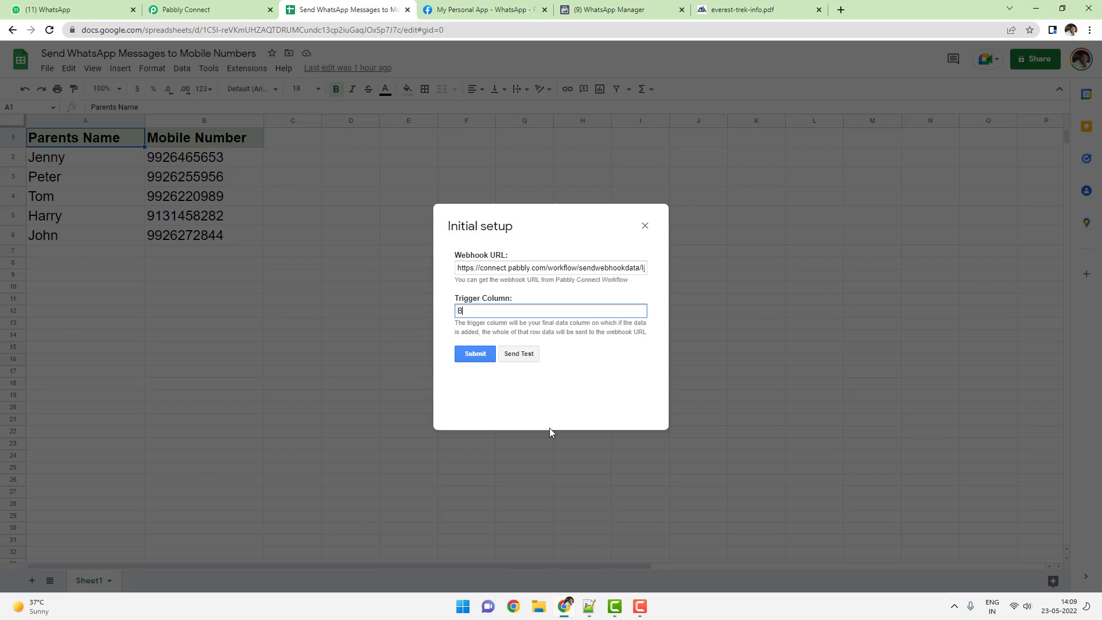
{"action": "left_click", "coordinate": [522, 355]}
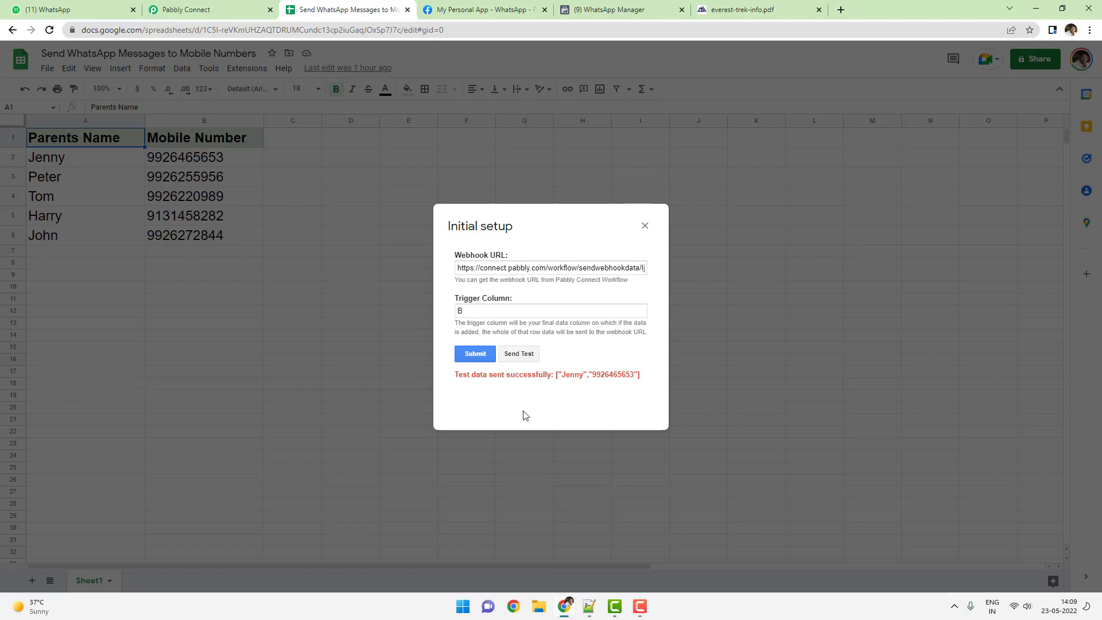
{"action": "left_click", "coordinate": [206, 9]}
Review the received response: parent name, mobile number, Sheet1, trigger column B, row index 2.
{"action": "scroll", "coordinate": [183, 172], "scroll_direction": "down", "scroll_amount": 3}
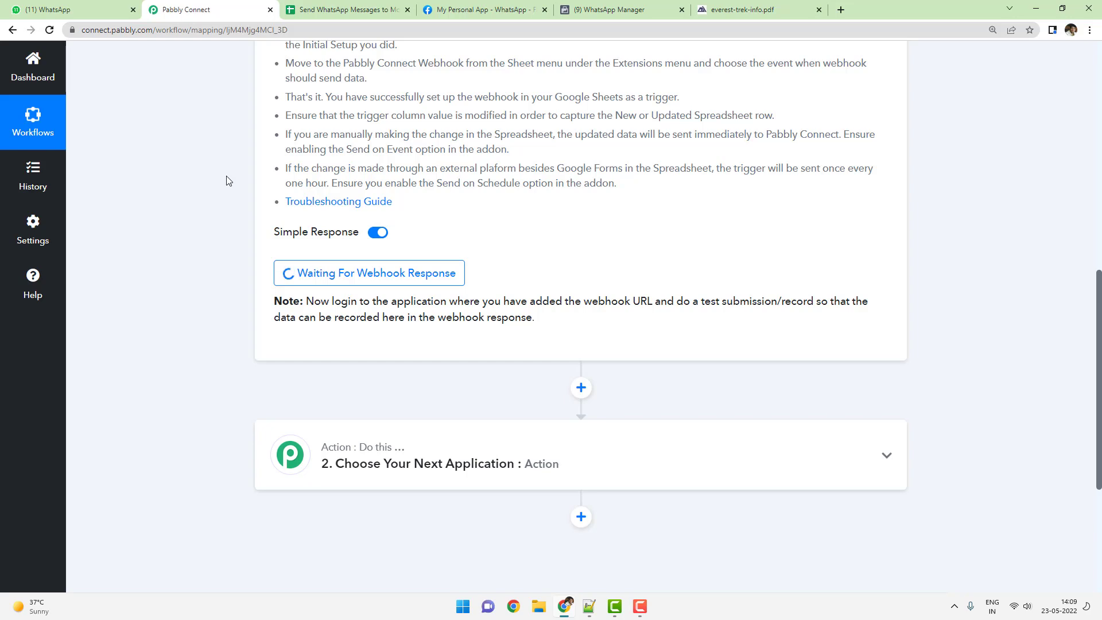
{"action": "scroll", "coordinate": [218, 230], "scroll_direction": "down", "scroll_amount": 2}
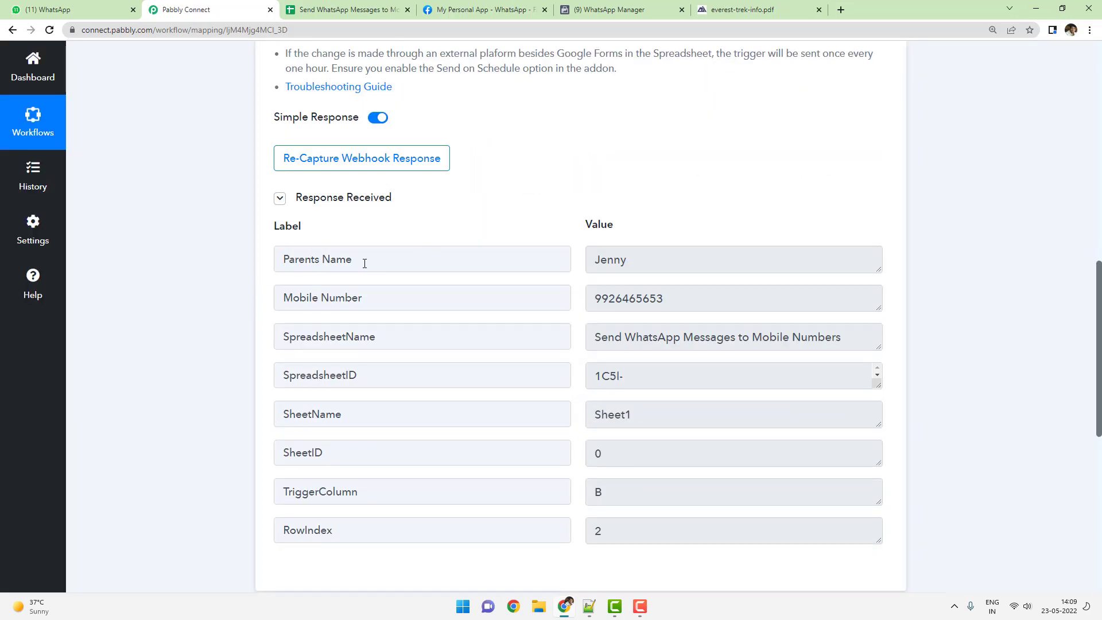
{"action": "triple_click", "coordinate": [417, 263]}
{"action": "triple_click", "coordinate": [639, 260]}
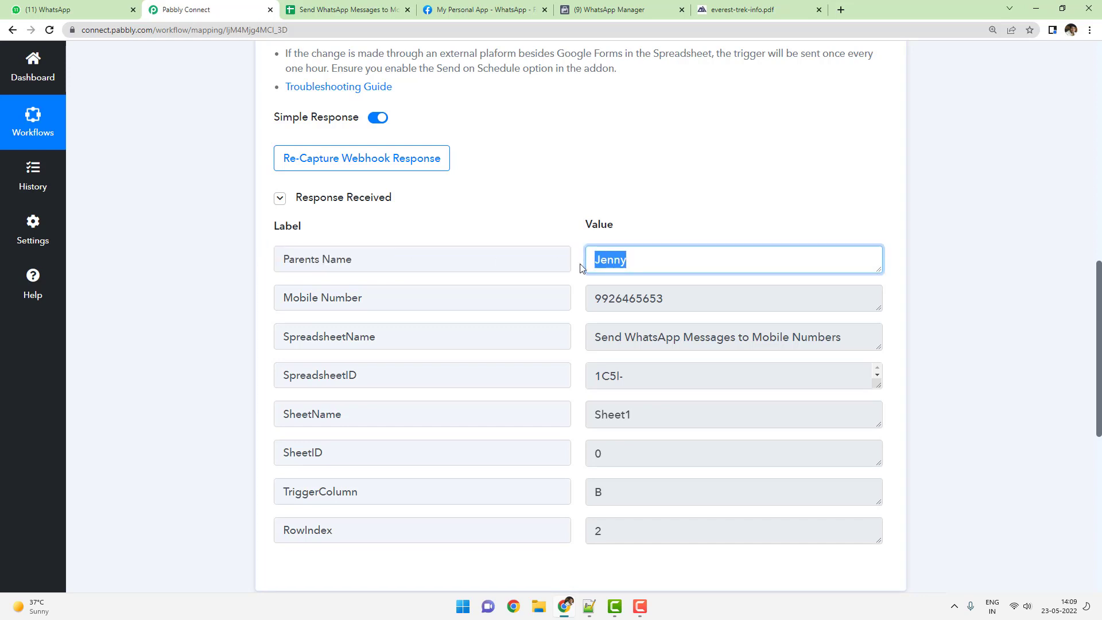
{"action": "triple_click", "coordinate": [426, 299]}
{"action": "triple_click", "coordinate": [697, 297]}
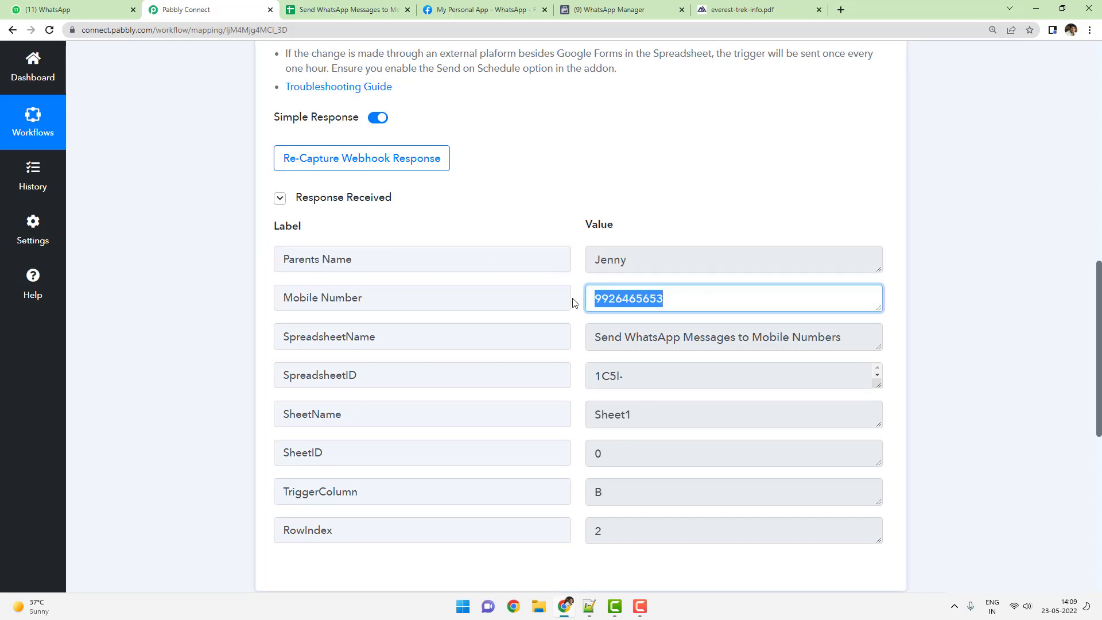
{"action": "left_click", "coordinate": [608, 296]}
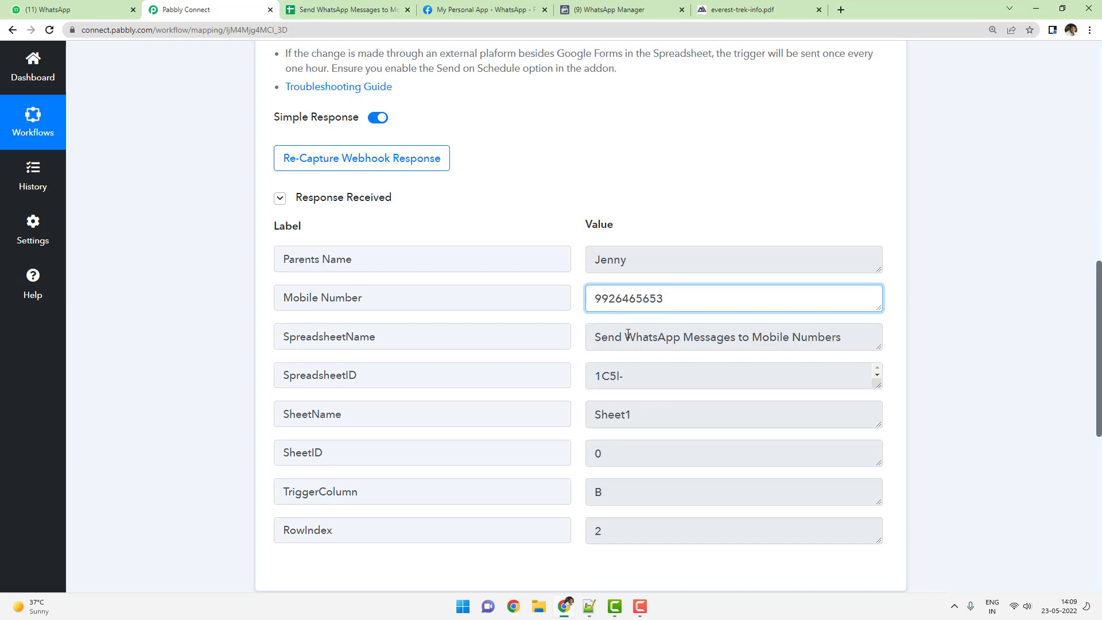
{"action": "scroll", "coordinate": [637, 373], "scroll_direction": "down", "scroll_amount": 1}
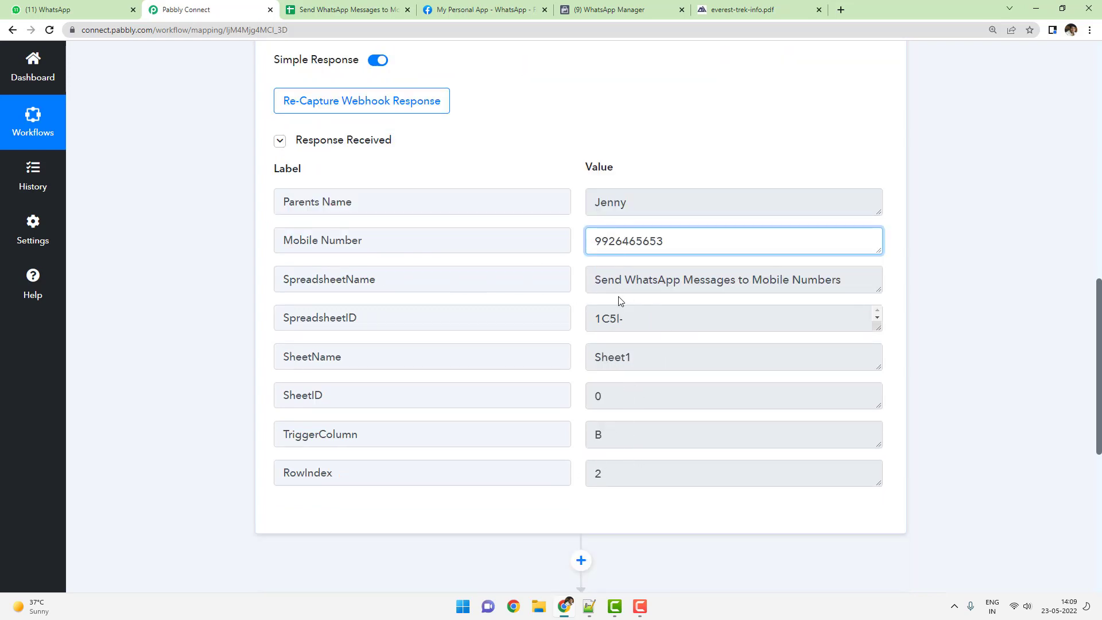
{"action": "double_click", "coordinate": [609, 207]}
{"action": "left_click", "coordinate": [597, 241]}
{"action": "key", "text": "ctrl+a"}
{"action": "left_click", "coordinate": [195, 322]}
{"action": "scroll", "coordinate": [193, 322], "scroll_direction": "down", "scroll_amount": 4}
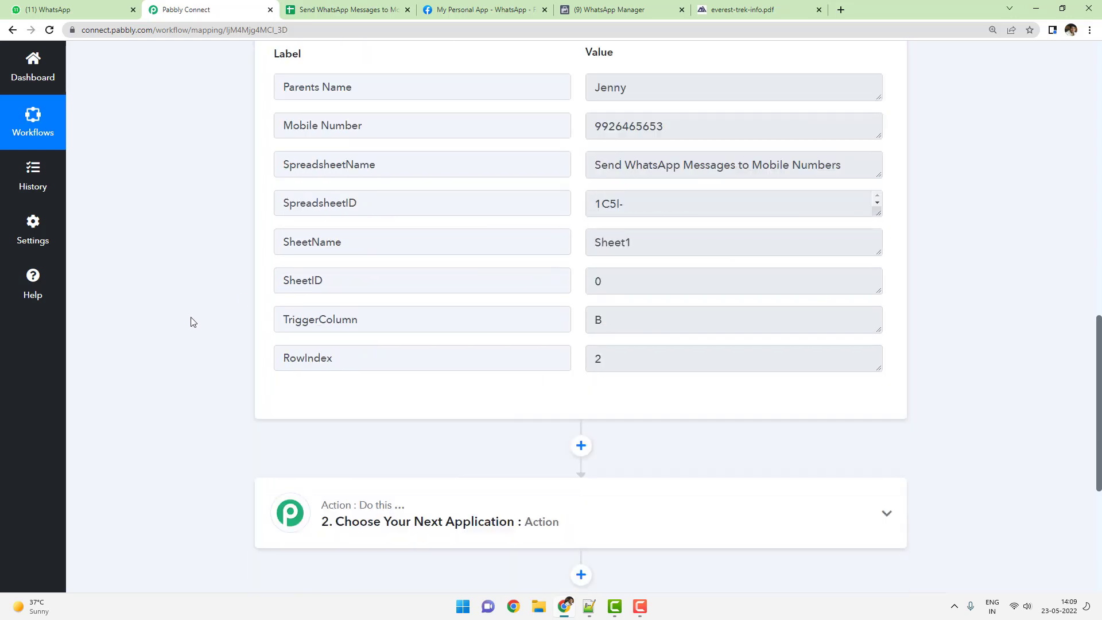
{"action": "scroll", "coordinate": [241, 327], "scroll_direction": "down", "scroll_amount": 2}
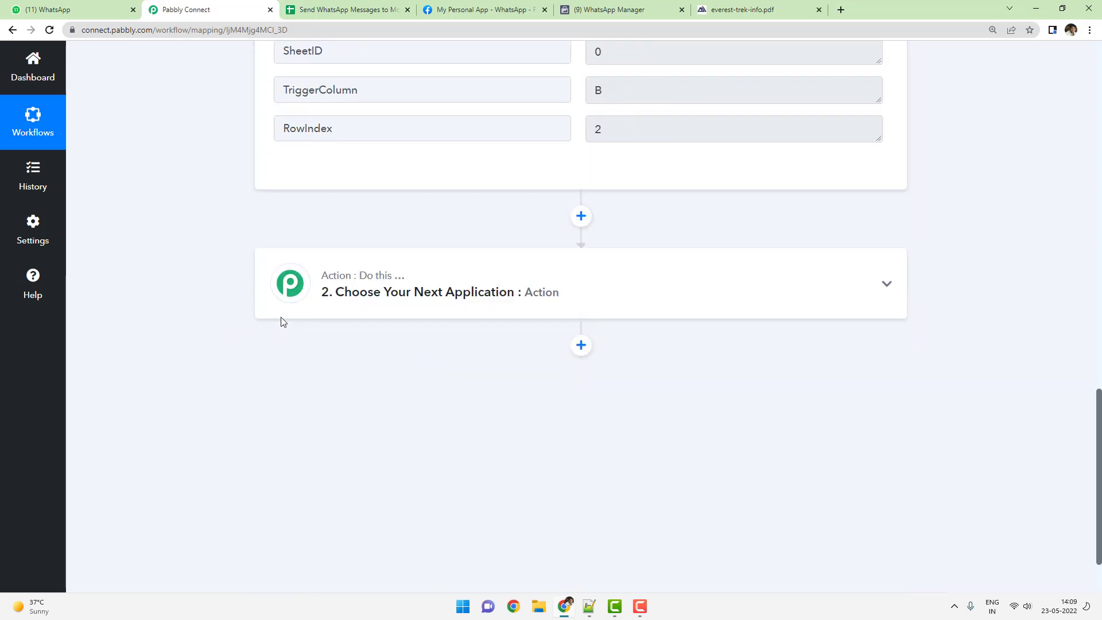
Set step 2's action app to WhatsApp Cloud API and list its action events.
{"action": "left_click", "coordinate": [419, 299]}
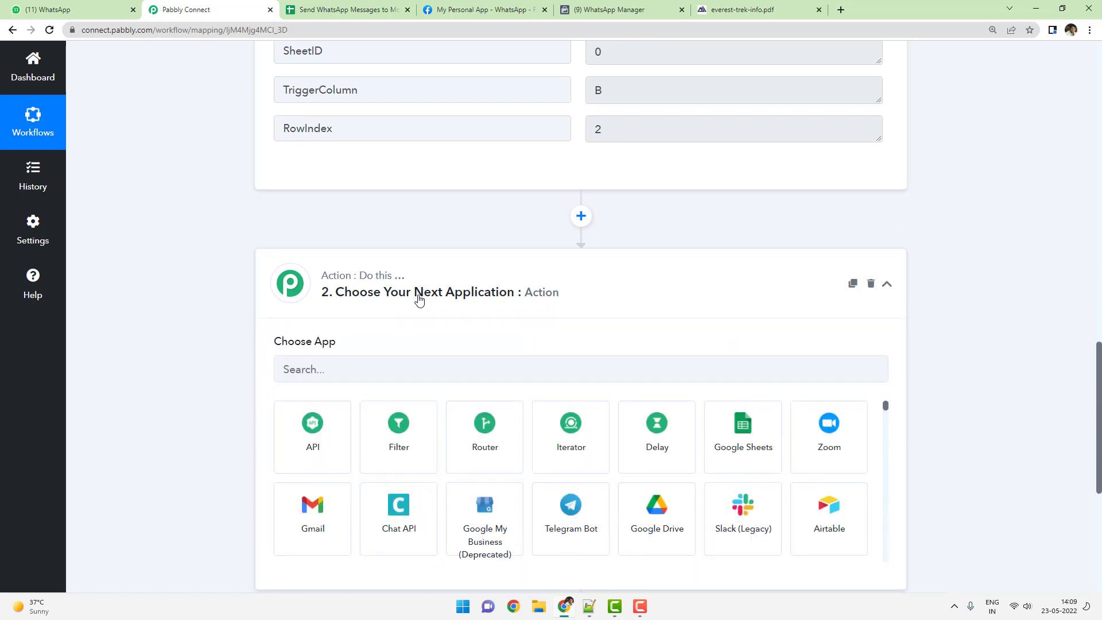
{"action": "scroll", "coordinate": [344, 319], "scroll_direction": "down", "scroll_amount": 1}
{"action": "left_click", "coordinate": [342, 317]}
{"action": "type", "text": "Wha"}
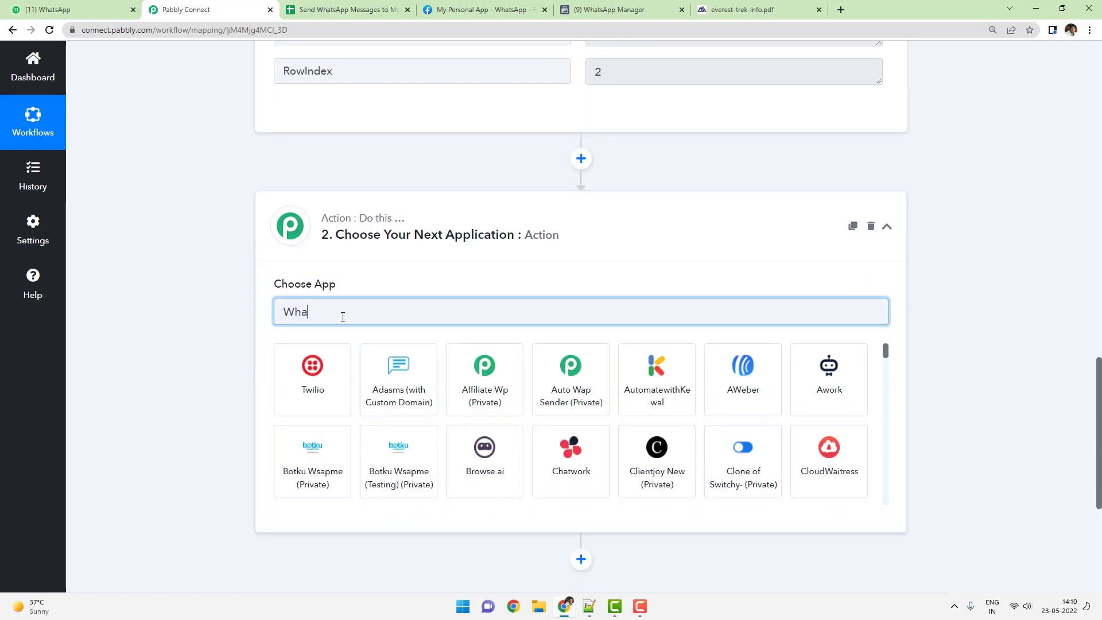
{"action": "type", "text": "tsapp Cloud API"}
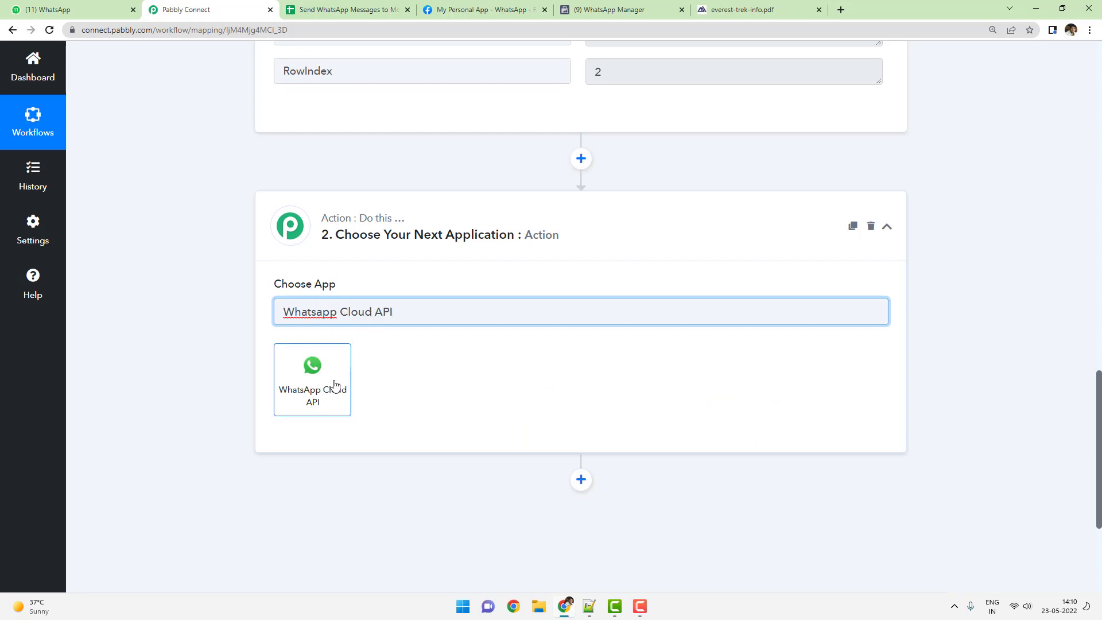
{"action": "left_click", "coordinate": [309, 377]}
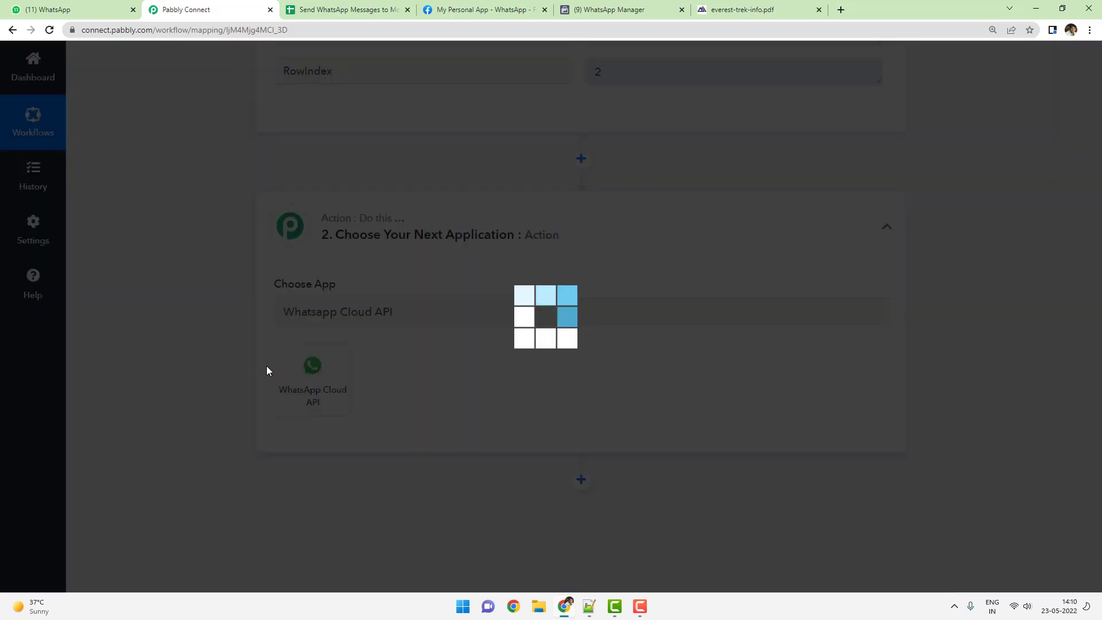
{"action": "scroll", "coordinate": [246, 356], "scroll_direction": "down", "scroll_amount": 1}
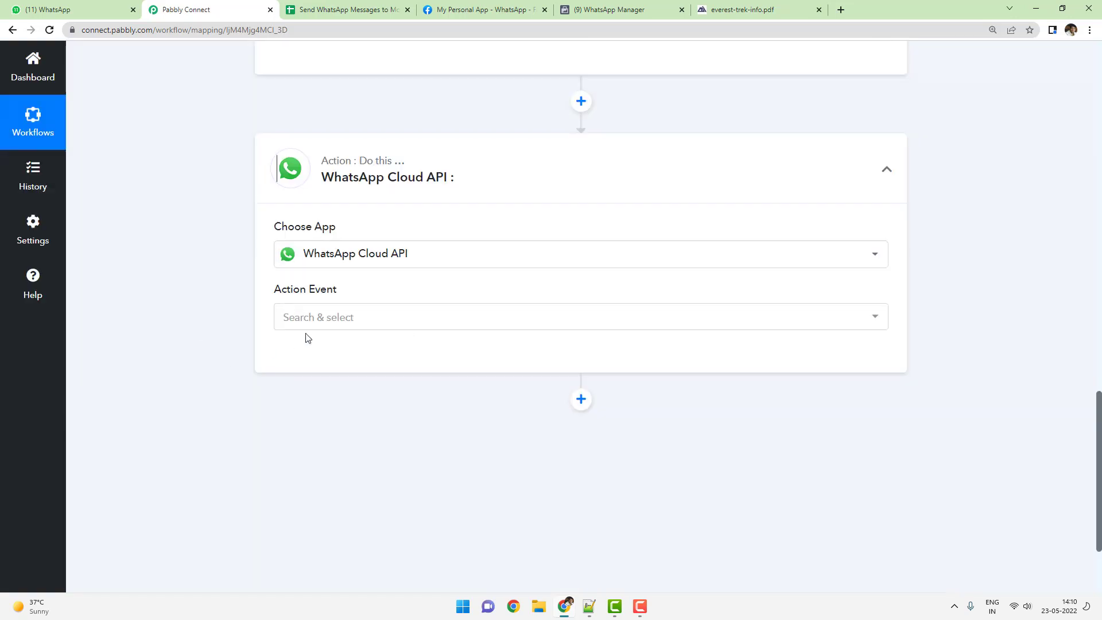
{"action": "left_click", "coordinate": [328, 320]}
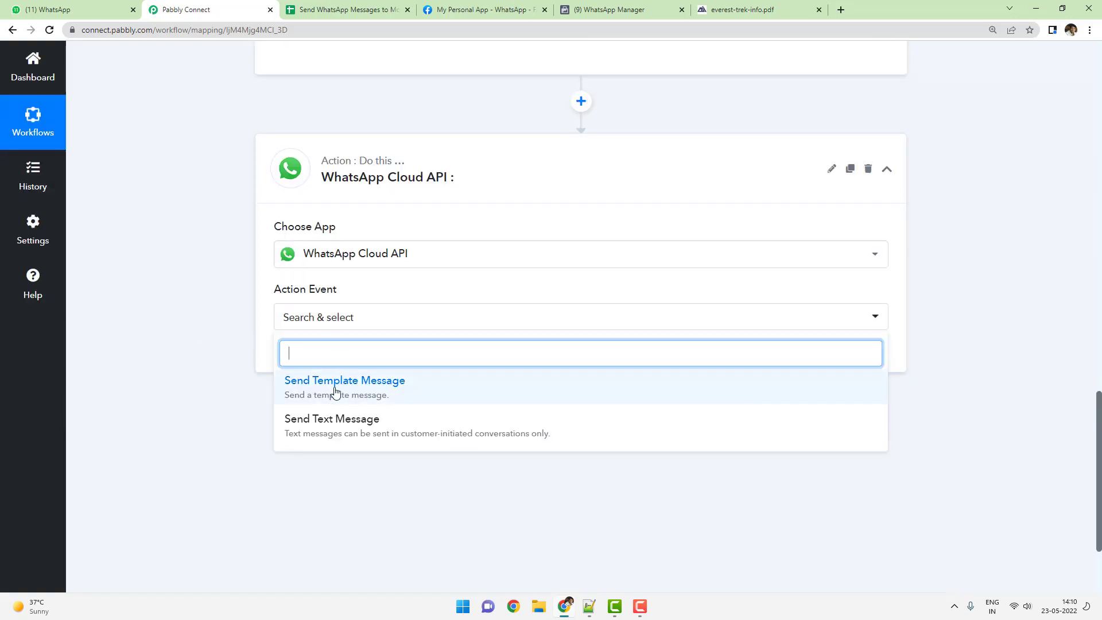
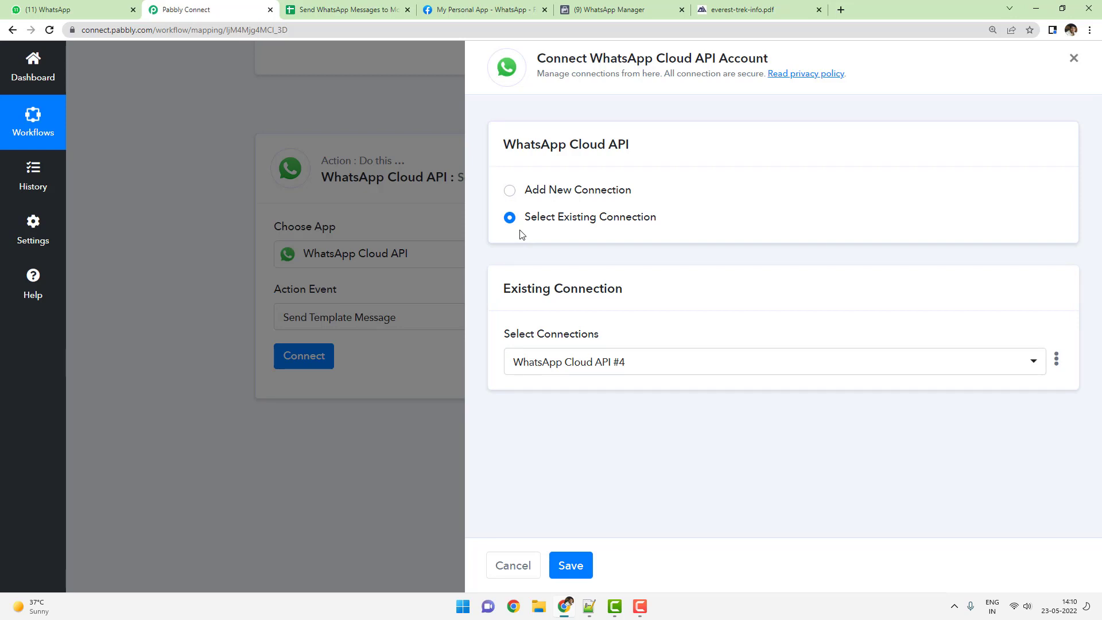
Start a new WhatsApp connection and paste a freshly generated temporary access token from Meta for Developers.
{"action": "left_click", "coordinate": [513, 196]}
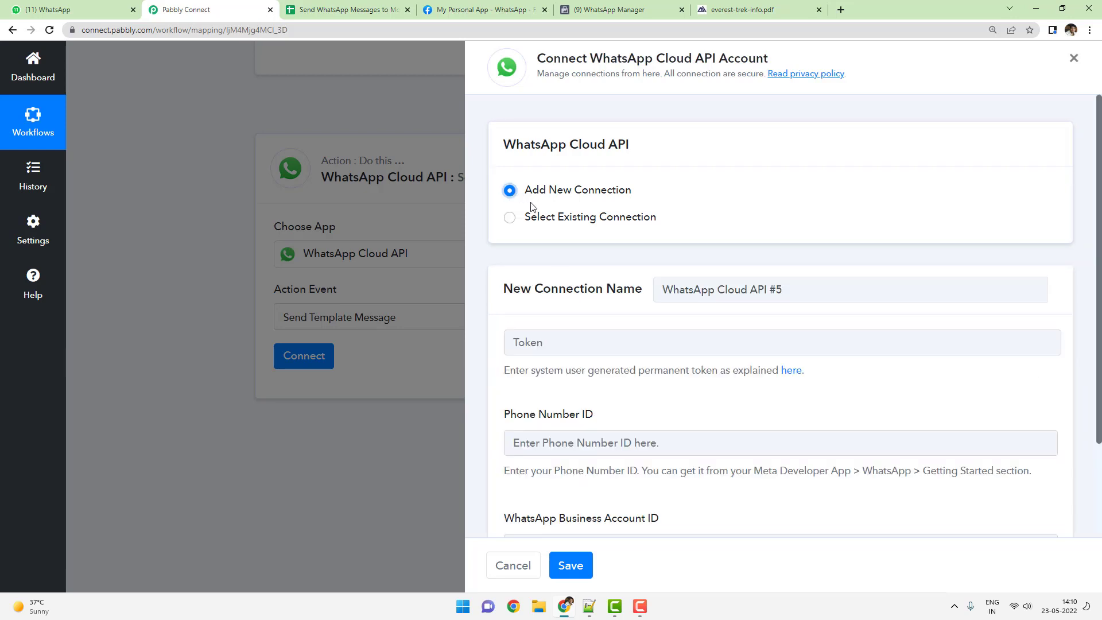
{"action": "scroll", "coordinate": [601, 330], "scroll_direction": "down", "scroll_amount": 2}
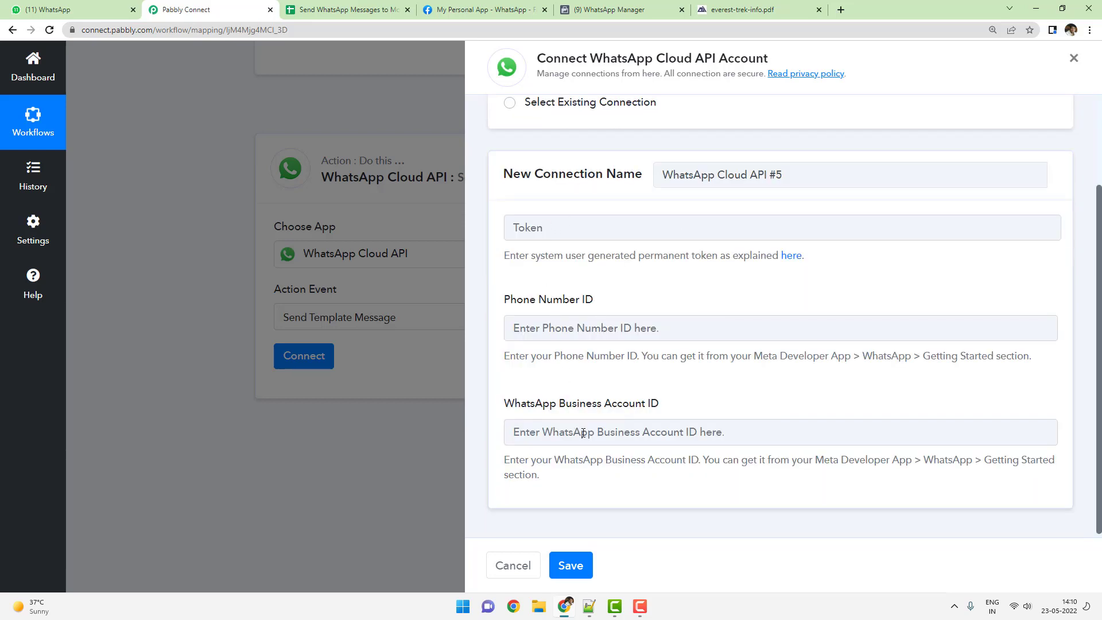
{"action": "left_click", "coordinate": [332, 10]}
{"action": "left_click", "coordinate": [499, 17]}
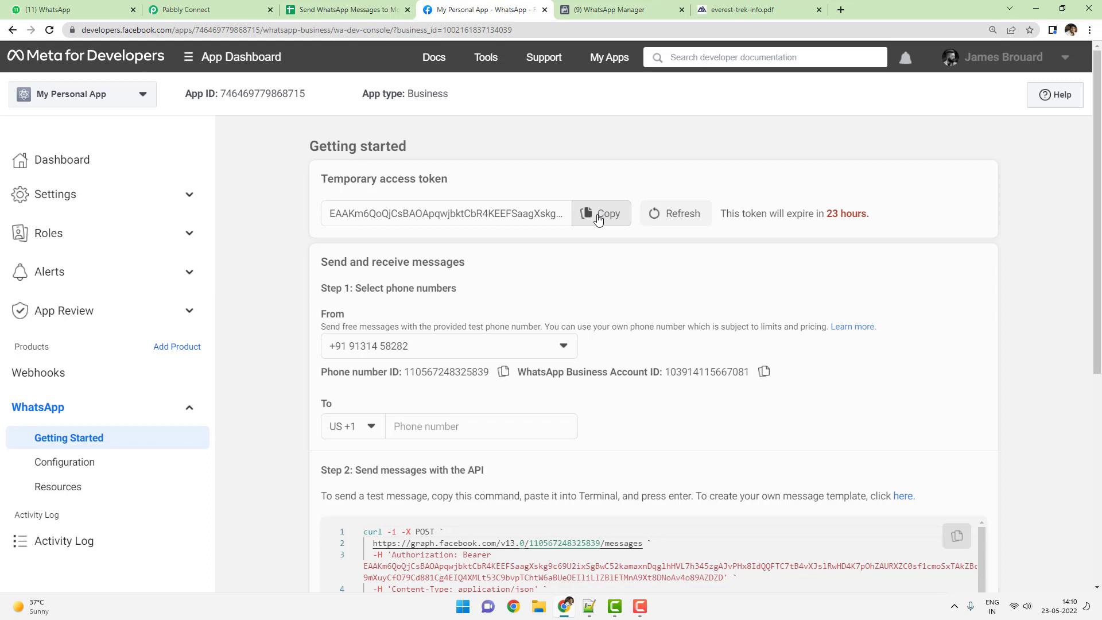
{"action": "left_click", "coordinate": [675, 218]}
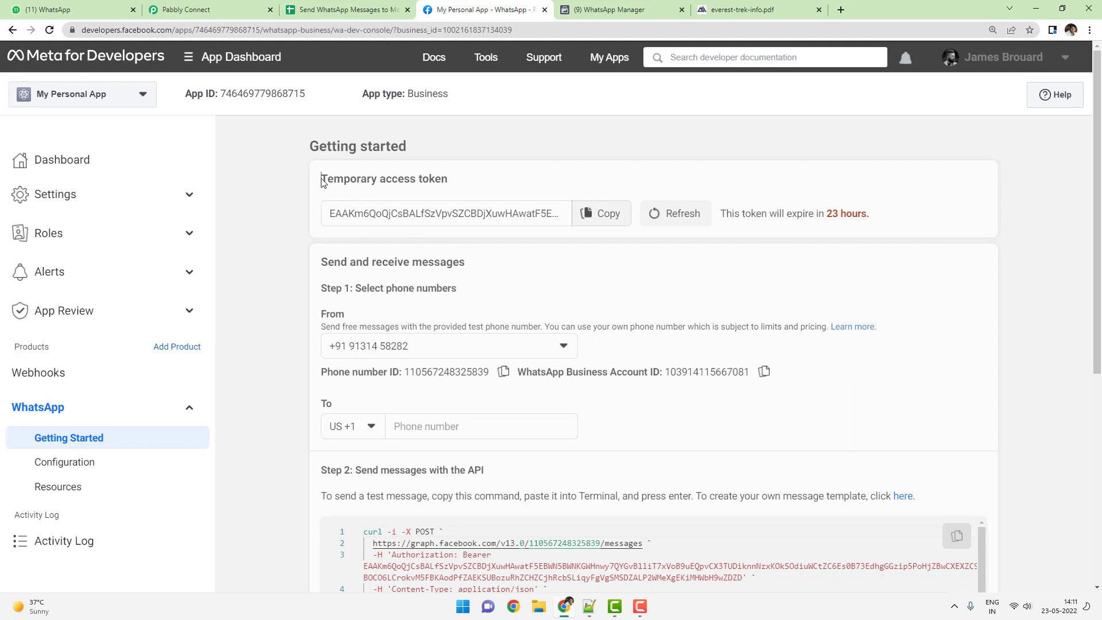
{"action": "left_click_drag", "start_coordinate": [321, 178], "coordinate": [463, 183]}
{"action": "left_click", "coordinate": [465, 185]}
{"action": "left_click_drag", "start_coordinate": [470, 183], "coordinate": [348, 179]}
{"action": "left_click", "coordinate": [385, 177]}
{"action": "left_click", "coordinate": [597, 212]}
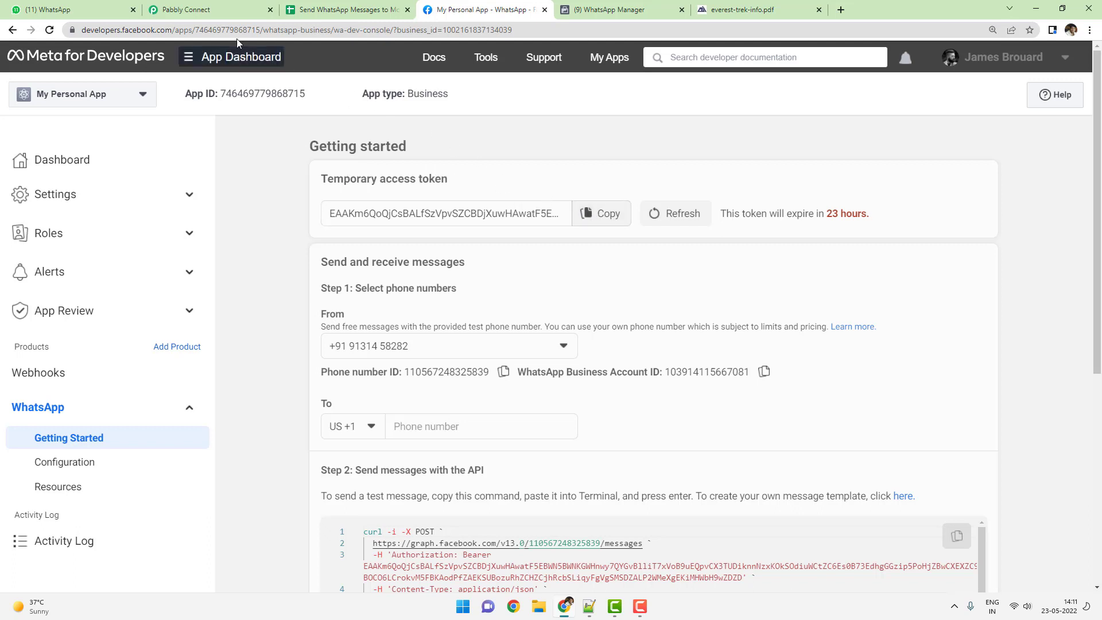
{"action": "left_click", "coordinate": [218, 11]}
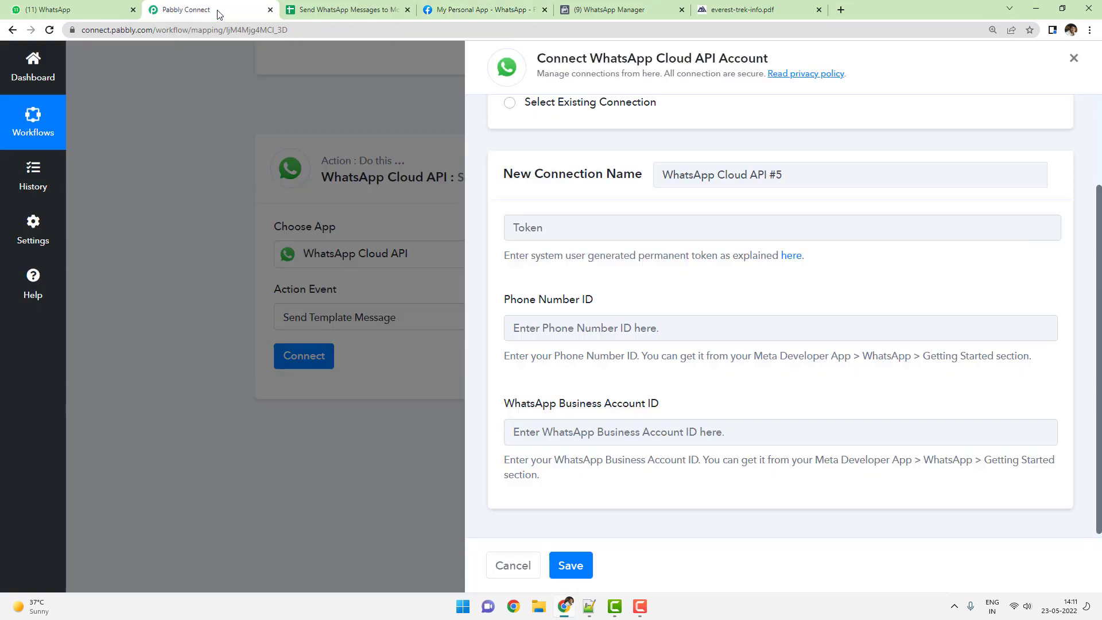
{"action": "left_click", "coordinate": [534, 236]}
{"action": "key", "text": "ctrl+v"}
{"action": "left_click", "coordinate": [568, 278]}
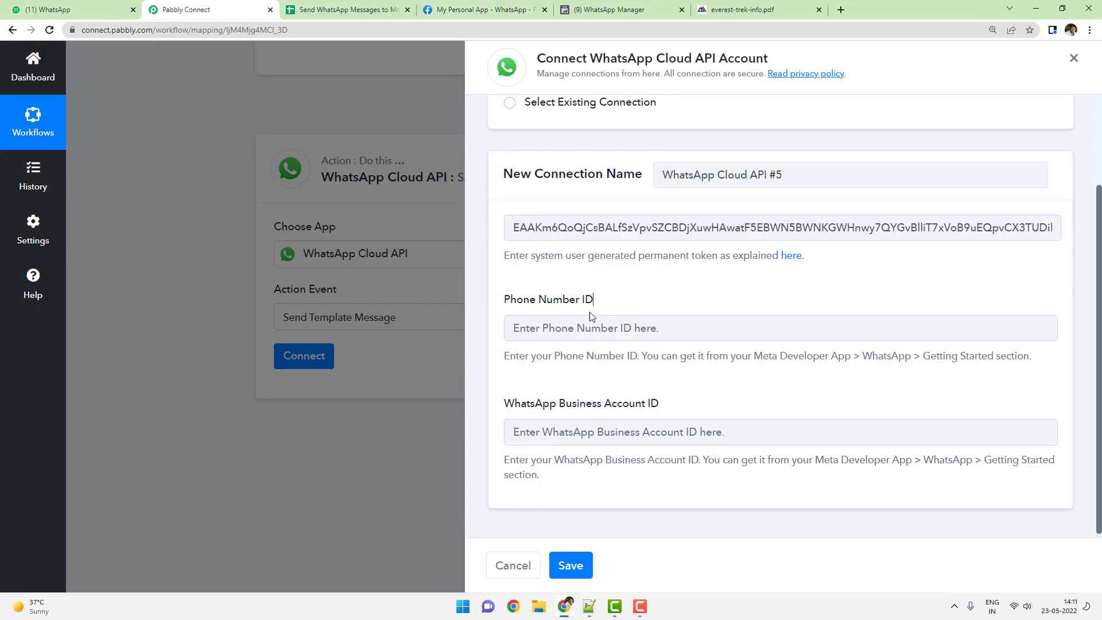
Copy the Phone Number ID from Meta for Developers into the connection's Phone Number ID field.
{"action": "left_click", "coordinate": [454, 6]}
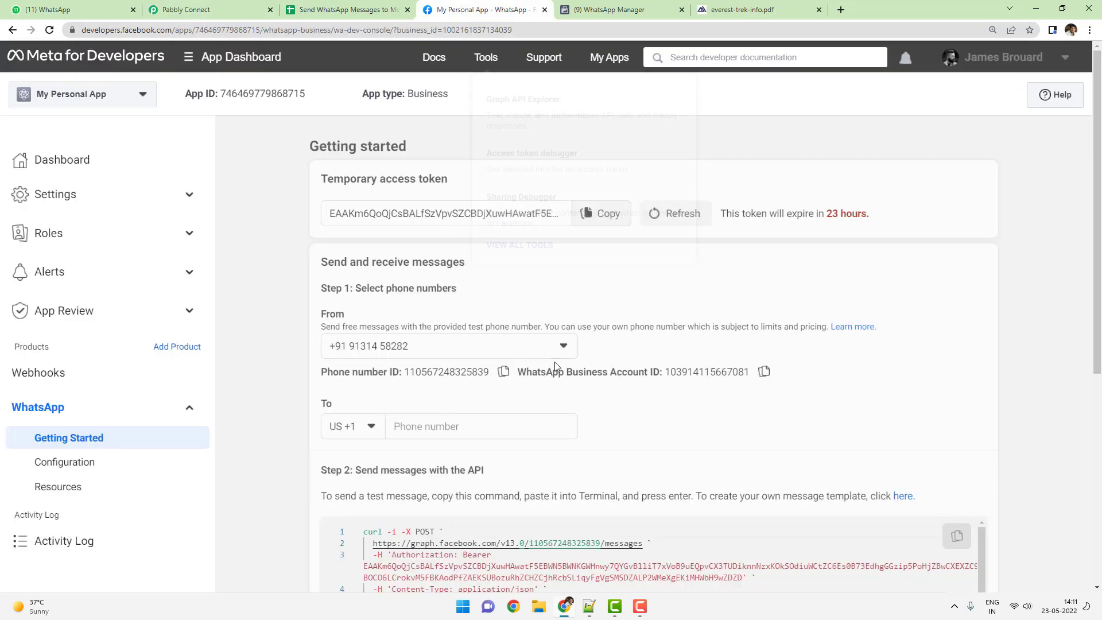
{"action": "scroll", "coordinate": [487, 371], "scroll_direction": "down", "scroll_amount": 1}
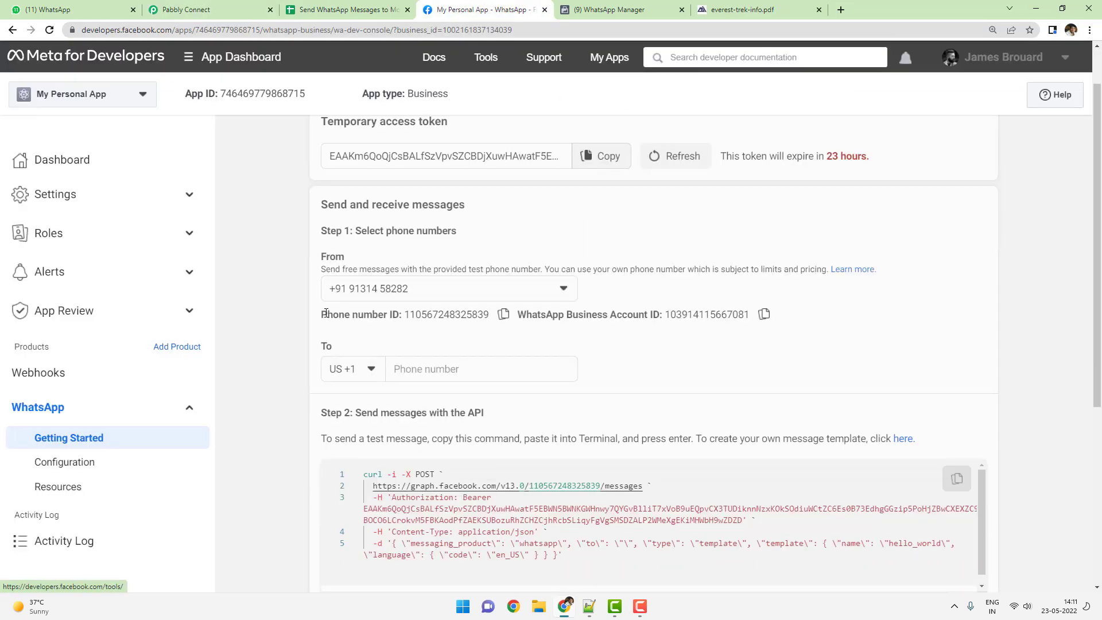
{"action": "left_click", "coordinate": [503, 317]}
{"action": "left_click", "coordinate": [229, 9]}
{"action": "left_click", "coordinate": [575, 331]}
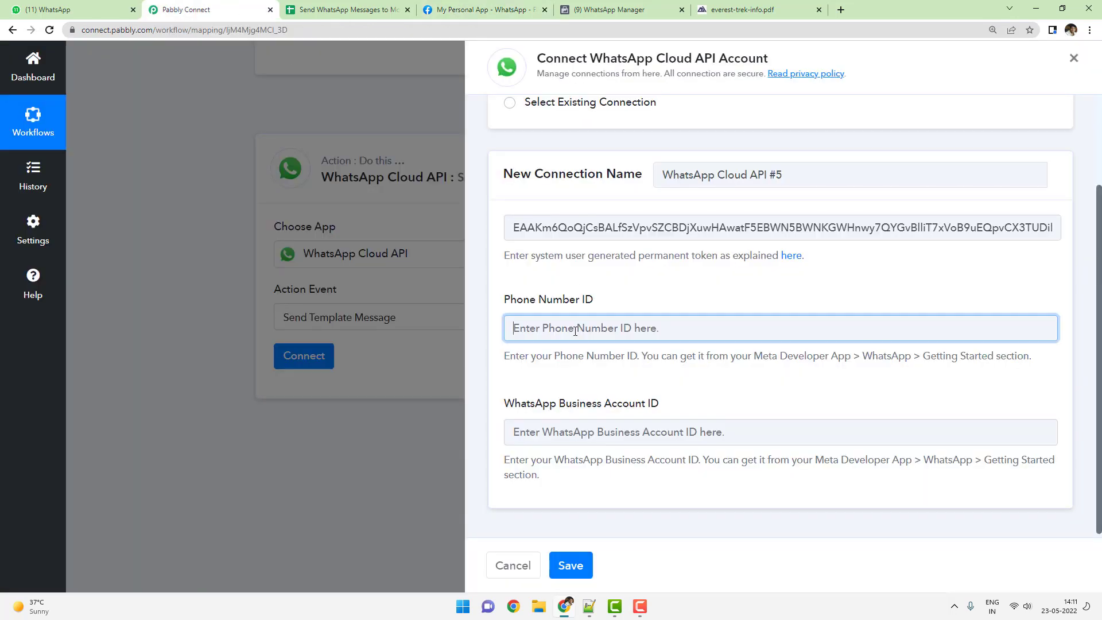
{"action": "key", "text": "ctrl+v"}
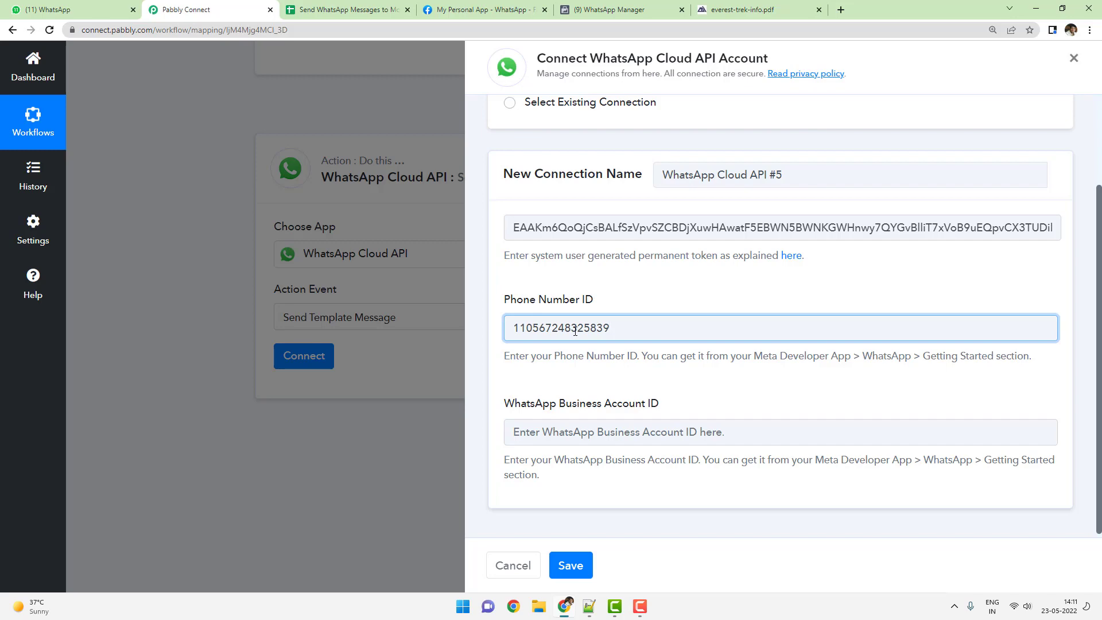
Paste the WhatsApp Business Account ID and save the WhatsApp Cloud API #5 connection.
{"action": "left_click", "coordinate": [501, 10]}
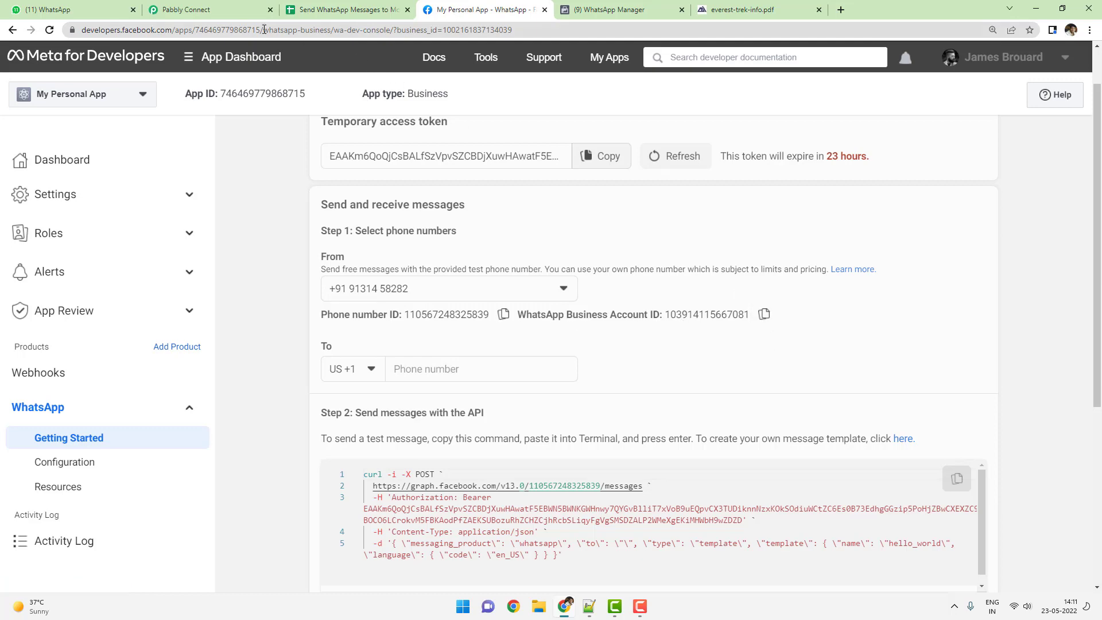
{"action": "left_click", "coordinate": [238, 21]}
{"action": "left_click", "coordinate": [580, 434]}
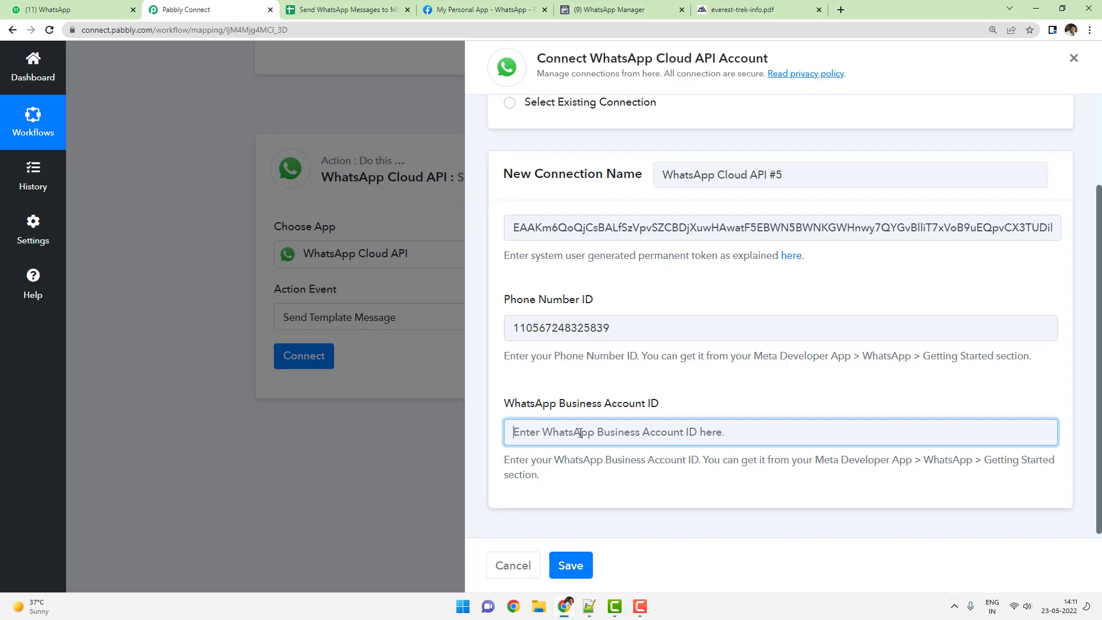
{"action": "key", "text": "ctrl+v"}
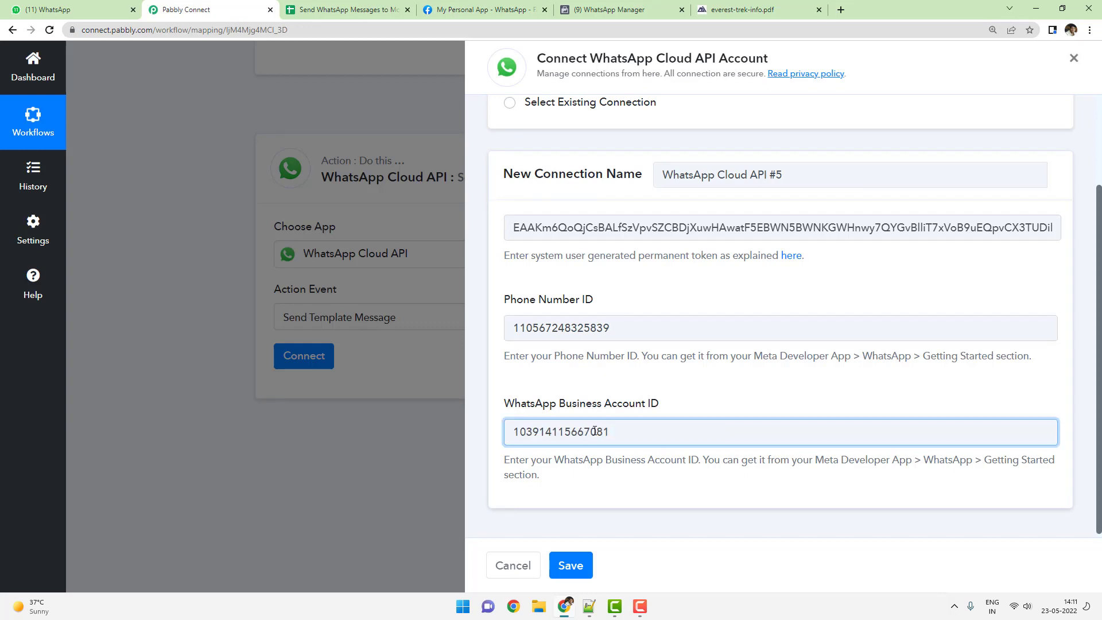
{"action": "scroll", "coordinate": [619, 413], "scroll_direction": "up", "scroll_amount": 2}
{"action": "scroll", "coordinate": [632, 325], "scroll_direction": "down", "scroll_amount": 2}
{"action": "left_click", "coordinate": [580, 567]}
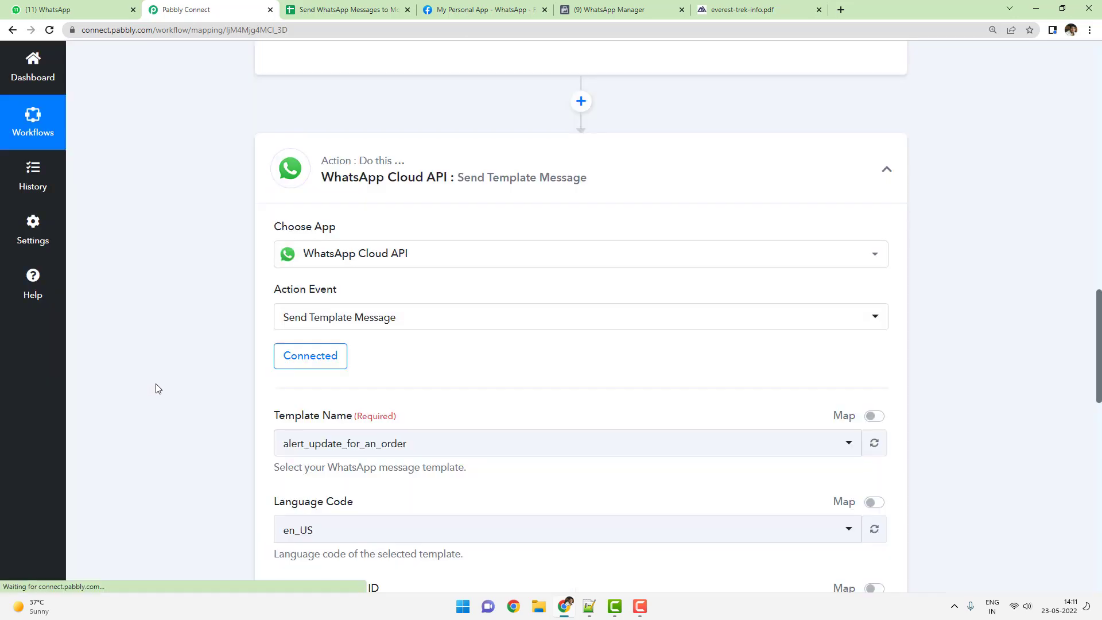
Browse the Template Name dropdown without selecting a template, then return to the Meta developer page.
{"action": "scroll", "coordinate": [189, 355], "scroll_direction": "down", "scroll_amount": 3}
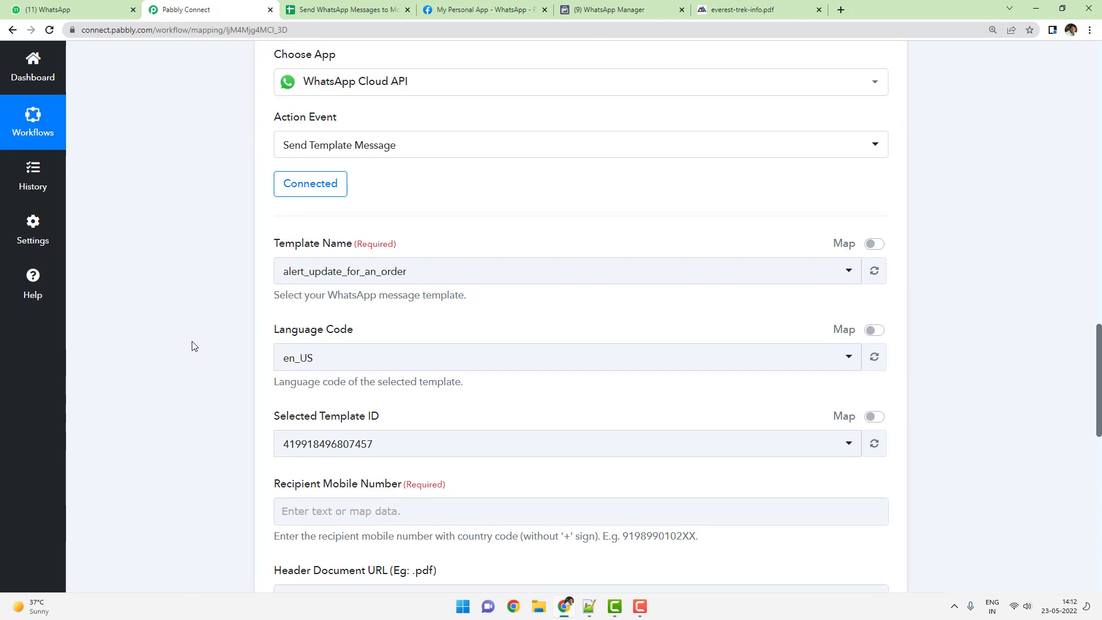
{"action": "left_click", "coordinate": [305, 277]}
{"action": "scroll", "coordinate": [323, 382], "scroll_direction": "down", "scroll_amount": 12}
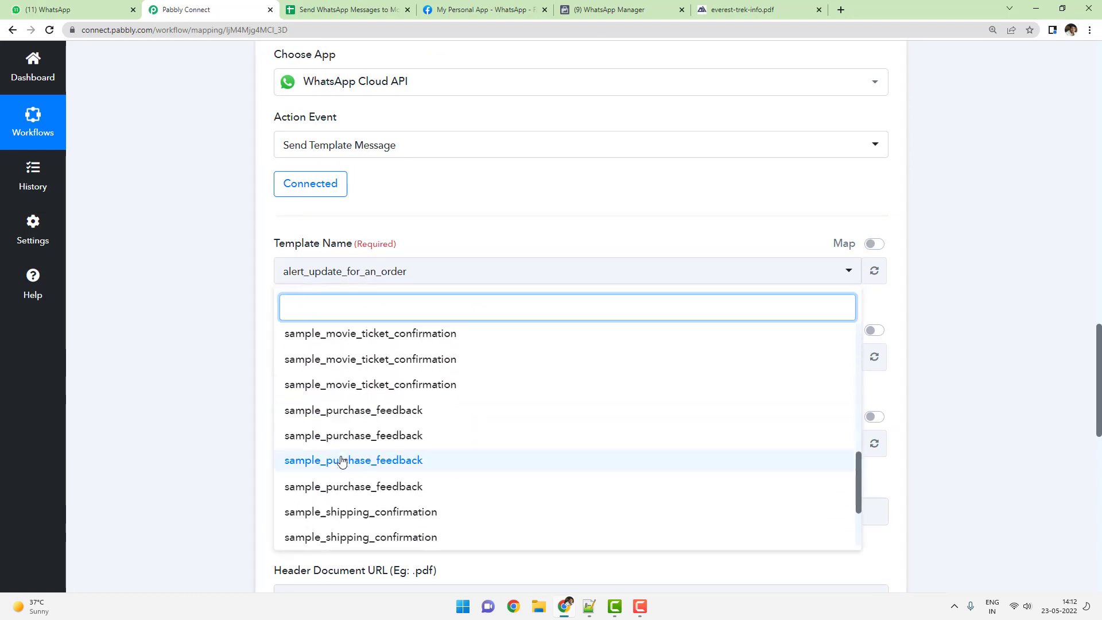
{"action": "scroll", "coordinate": [342, 465], "scroll_direction": "up", "scroll_amount": 2}
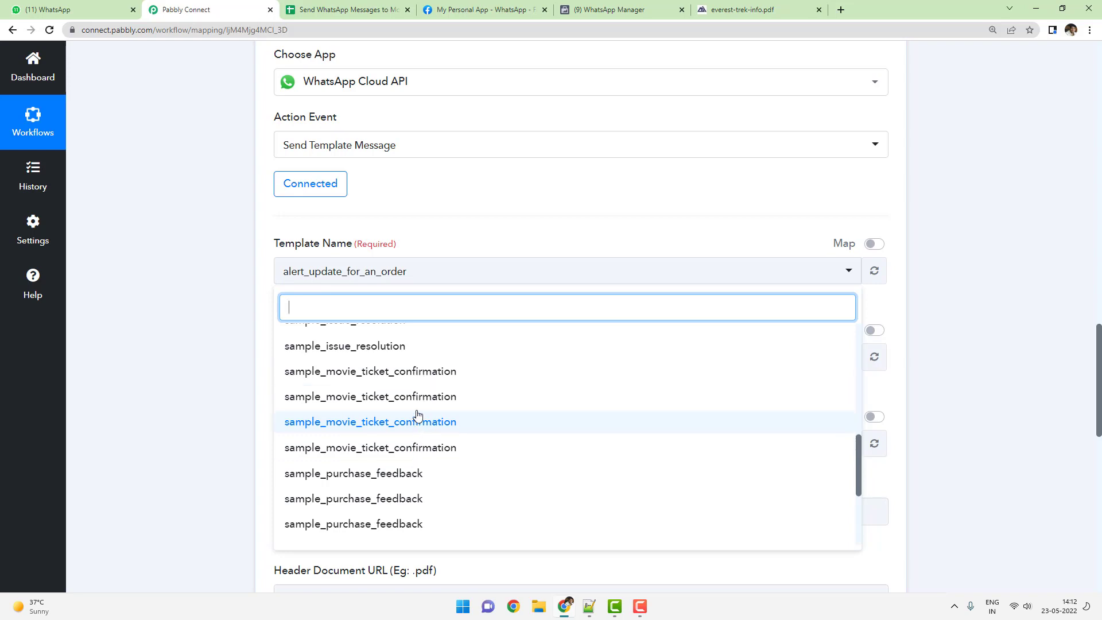
{"action": "scroll", "coordinate": [396, 458], "scroll_direction": "up", "scroll_amount": 5}
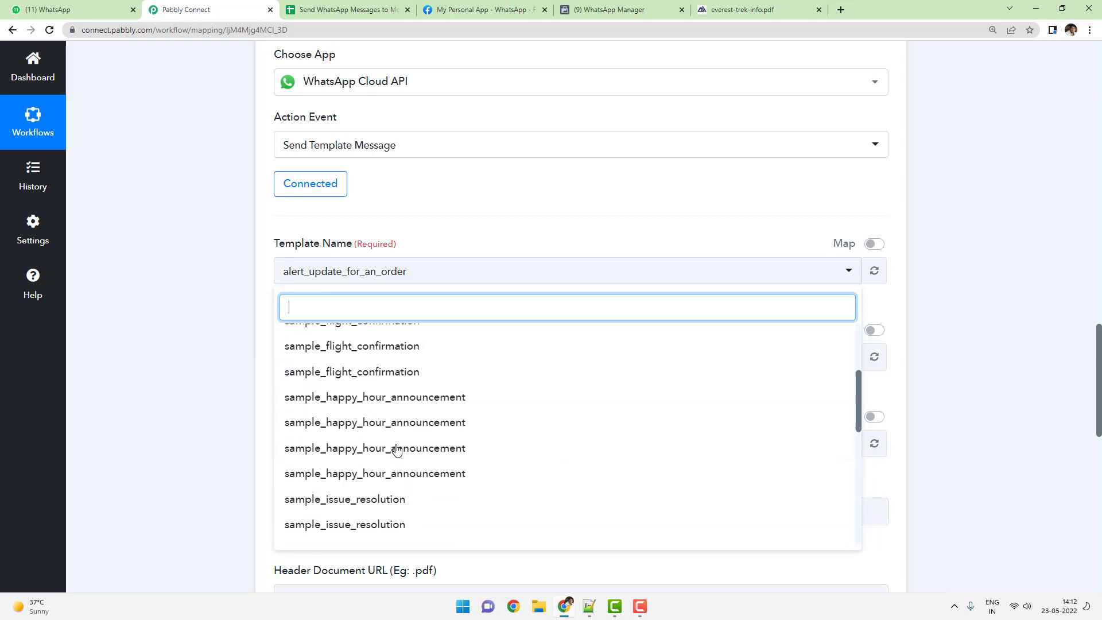
{"action": "scroll", "coordinate": [376, 482], "scroll_direction": "up", "scroll_amount": 2}
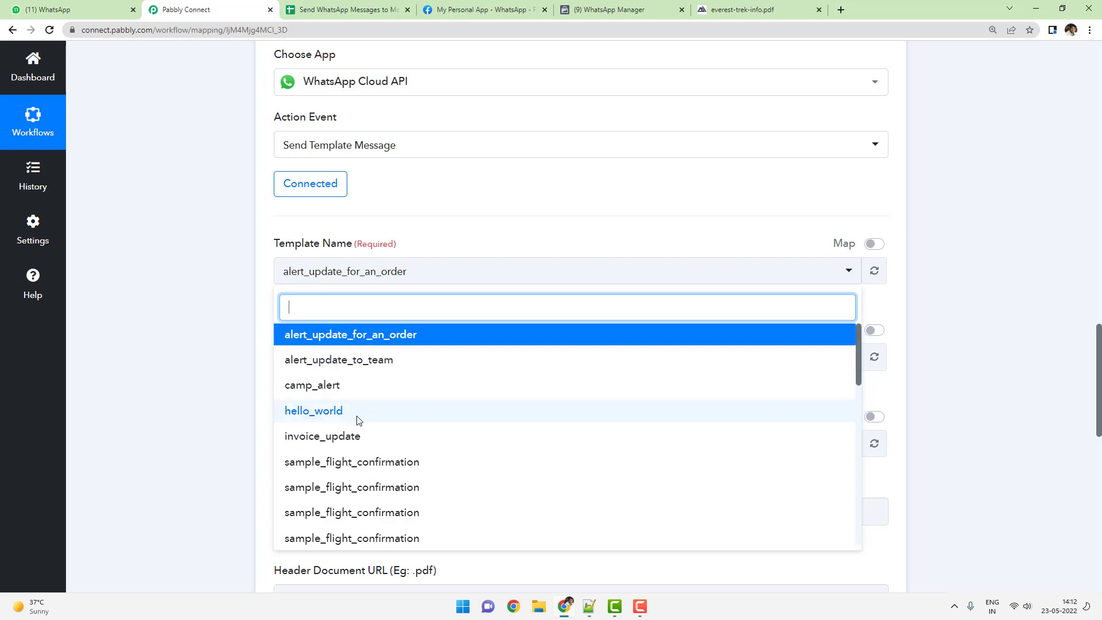
{"action": "scroll", "coordinate": [359, 419], "scroll_direction": "down", "scroll_amount": 5}
{"action": "scroll", "coordinate": [369, 484], "scroll_direction": "down", "scroll_amount": 5}
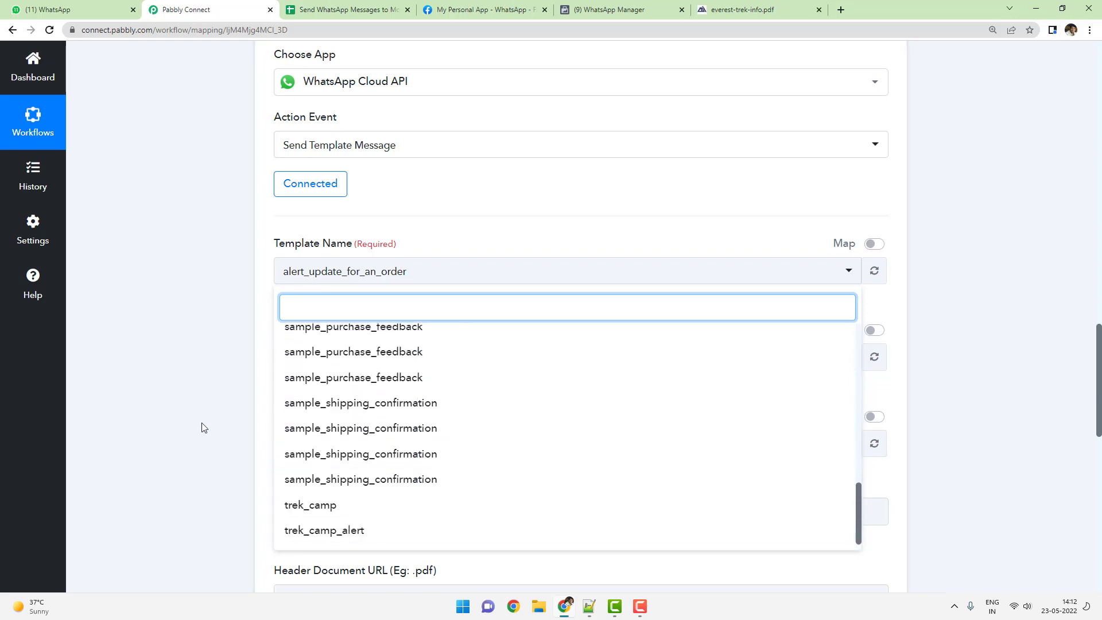
{"action": "left_click", "coordinate": [199, 261]}
{"action": "left_click", "coordinate": [478, 11]}
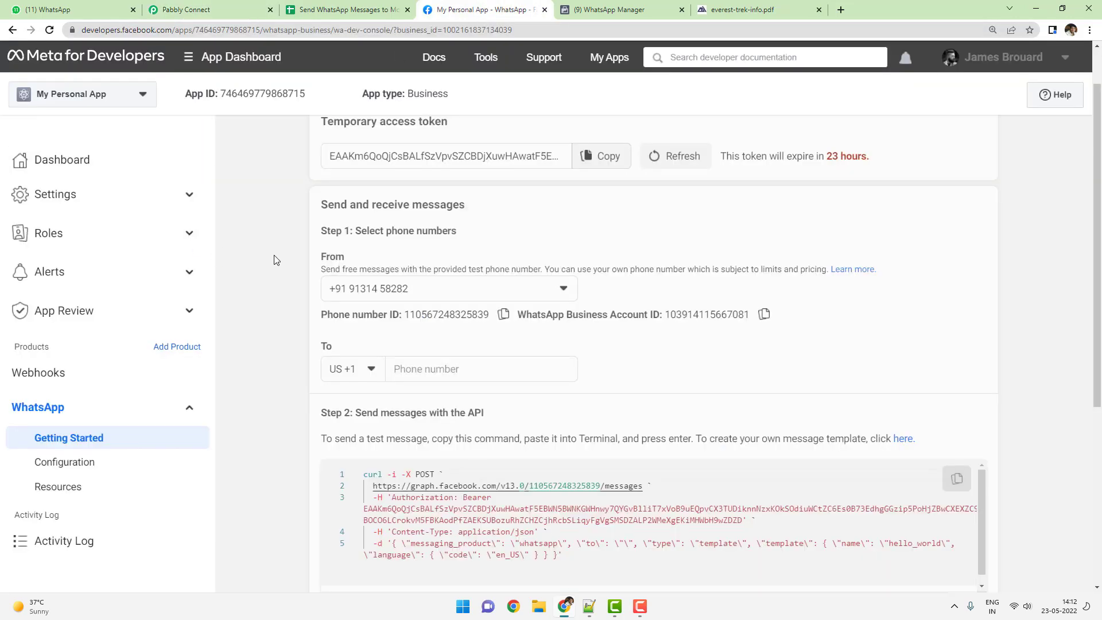
{"action": "scroll", "coordinate": [480, 305], "scroll_direction": "down", "scroll_amount": 1}
Open Message templates in WhatsApp Manager, view trek_camp_alert's header and body, then return to Pabbly Connect.
{"action": "left_click", "coordinate": [902, 382]}
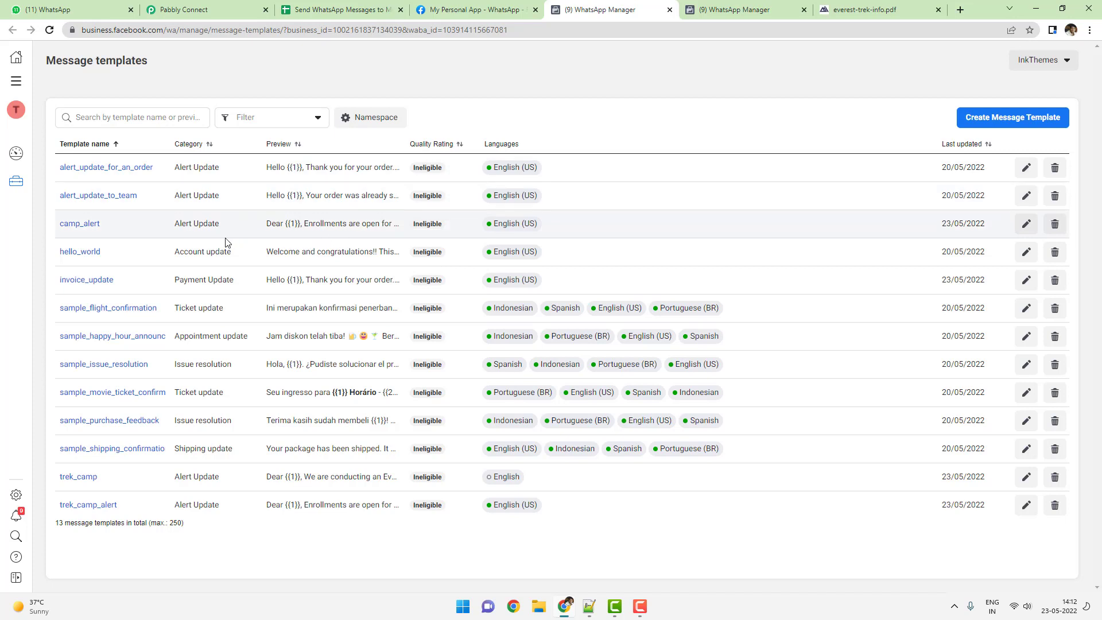
{"action": "left_click", "coordinate": [100, 506]}
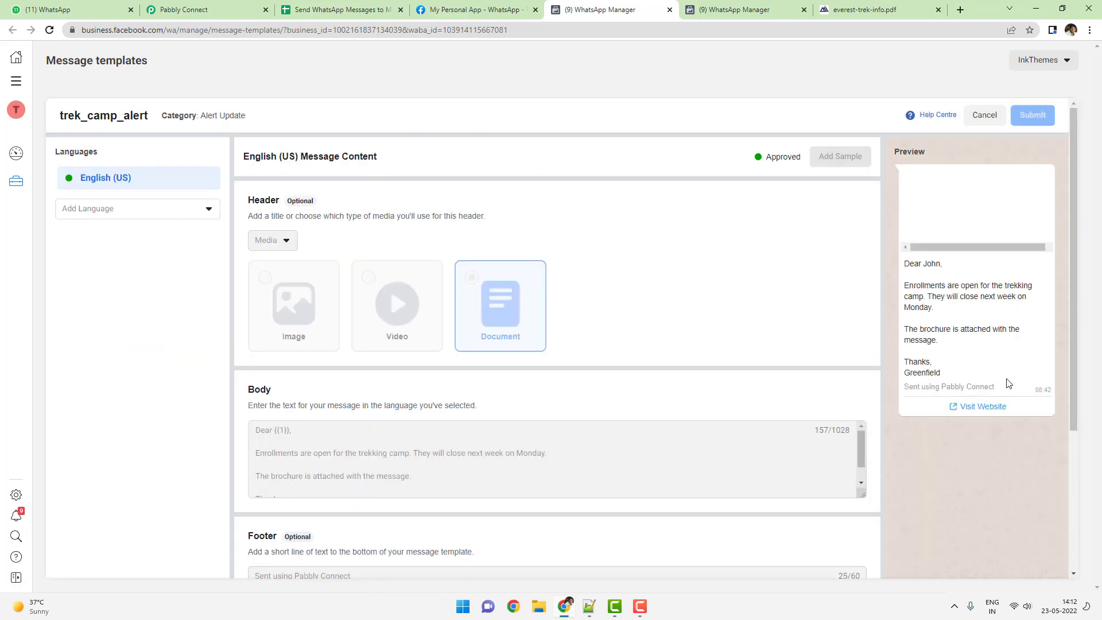
{"action": "double_click", "coordinate": [78, 116]}
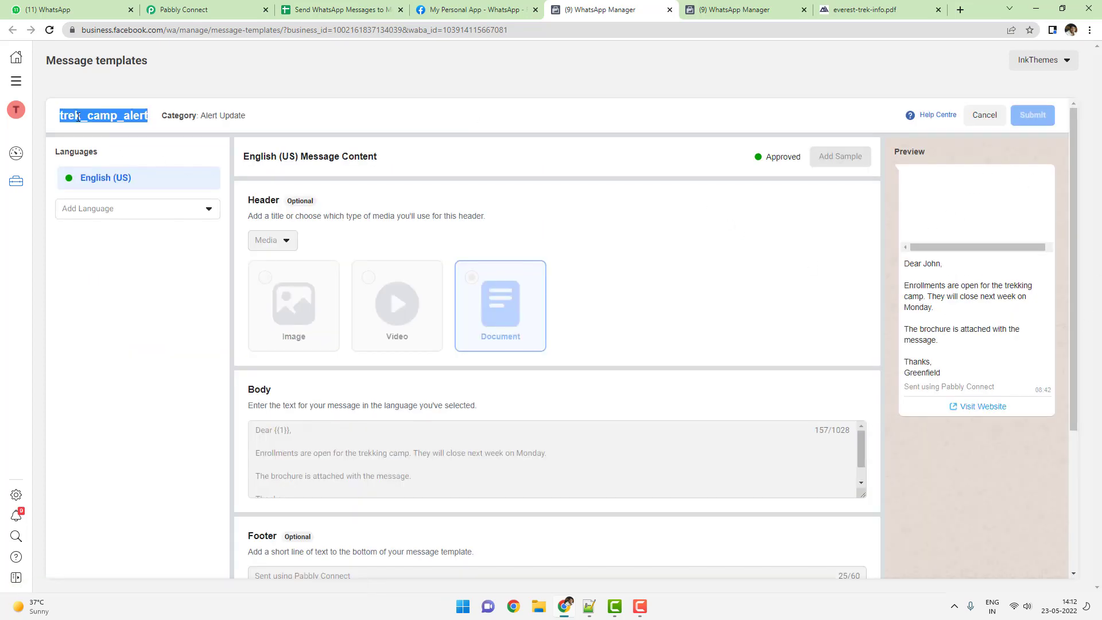
{"action": "left_click", "coordinate": [199, 13]}
{"action": "scroll", "coordinate": [241, 333], "scroll_direction": "down", "scroll_amount": 1}
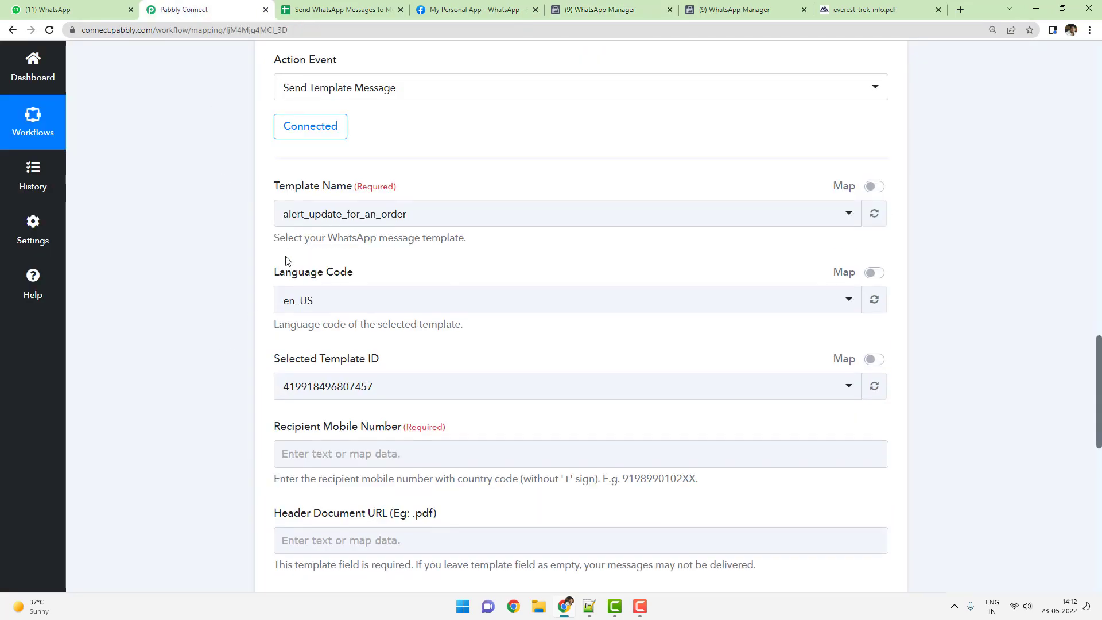
{"action": "left_click", "coordinate": [313, 225]}
{"action": "type", "text": "trek"}
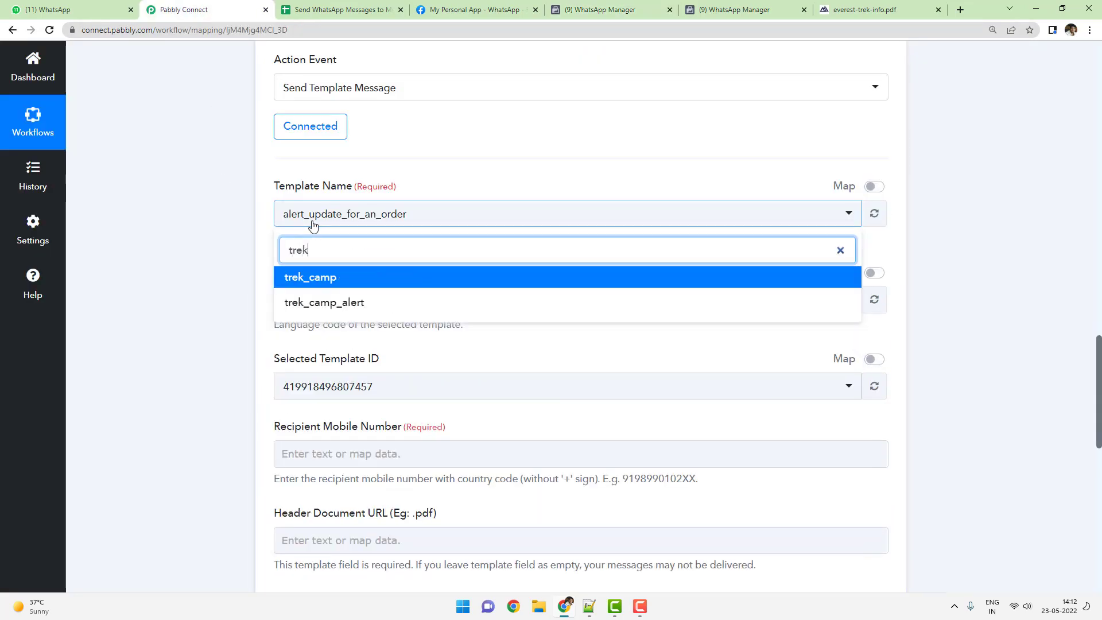
{"action": "left_click", "coordinate": [319, 303]}
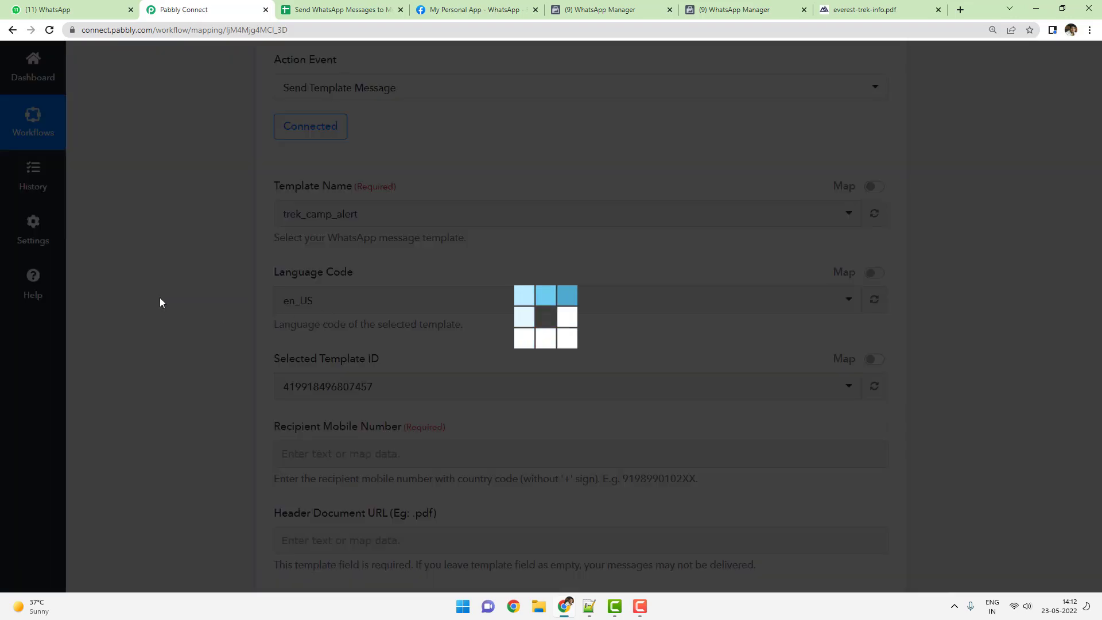
{"action": "scroll", "coordinate": [175, 292], "scroll_direction": "down", "scroll_amount": 1}
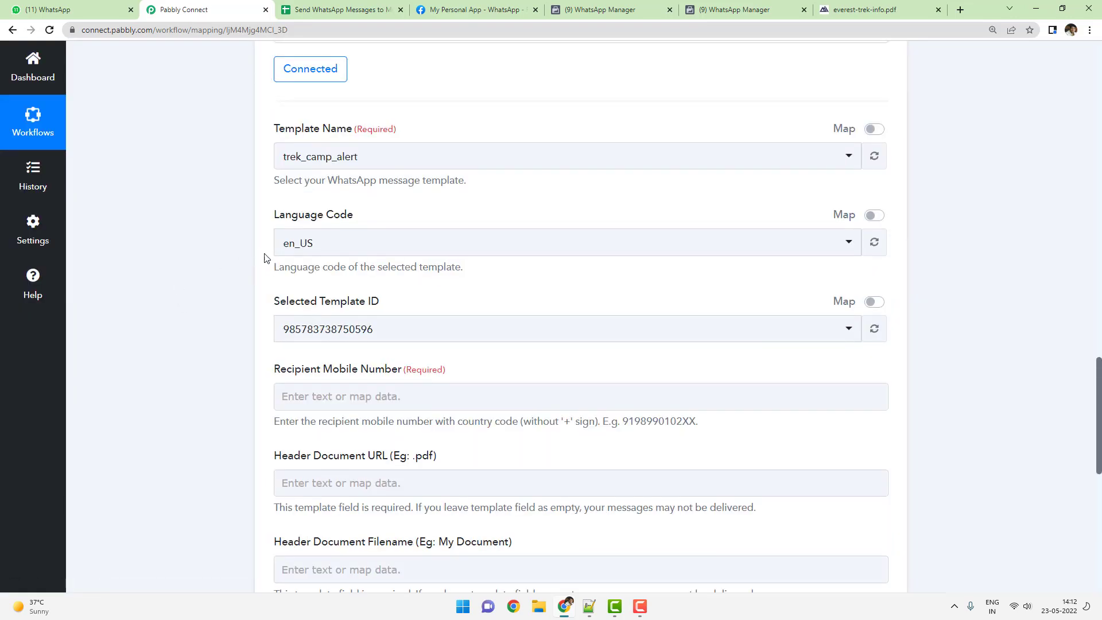
{"action": "scroll", "coordinate": [236, 303], "scroll_direction": "down", "scroll_amount": 1}
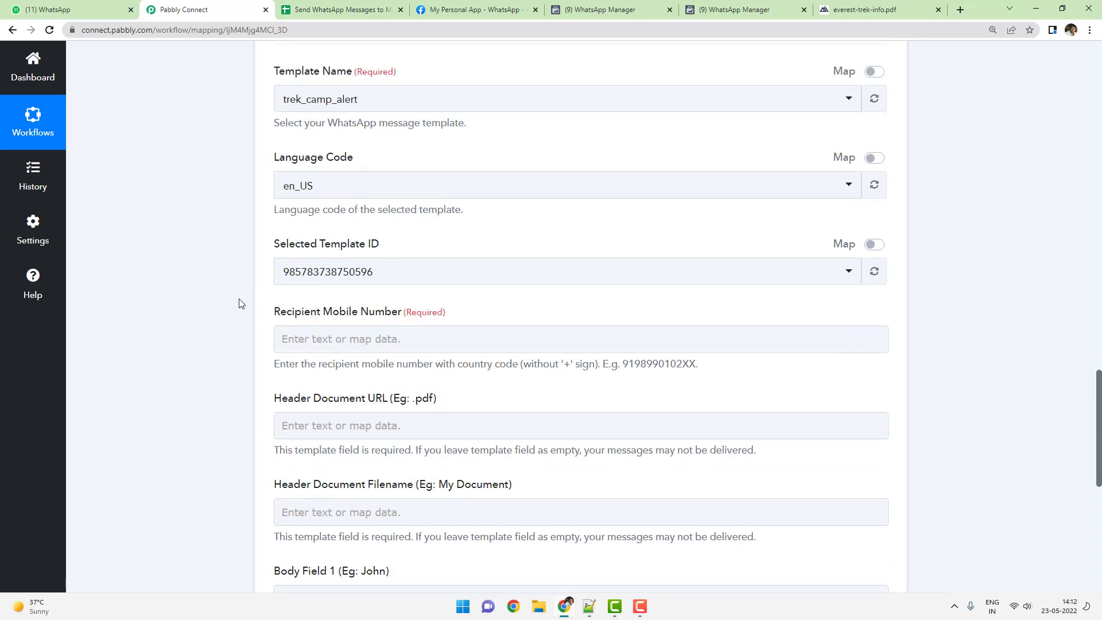
{"action": "scroll", "coordinate": [415, 265], "scroll_direction": "down", "scroll_amount": 2}
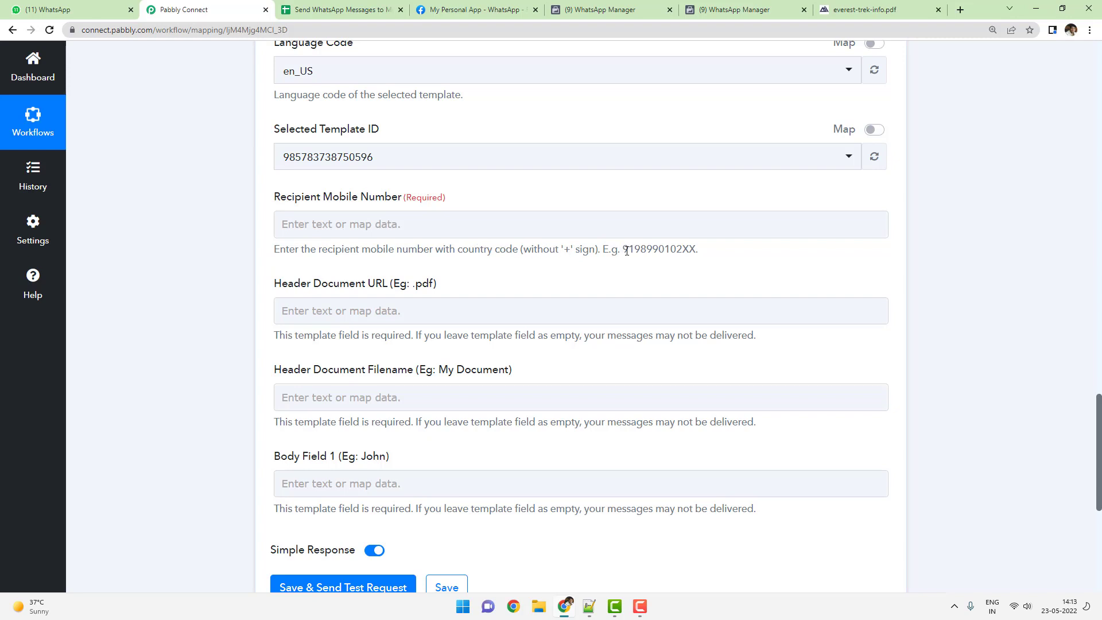
{"action": "left_click_drag", "start_coordinate": [624, 251], "coordinate": [633, 252]}
{"action": "left_click", "coordinate": [633, 254]}
{"action": "left_click_drag", "start_coordinate": [636, 250], "coordinate": [696, 253]}
{"action": "left_click", "coordinate": [507, 251]}
{"action": "scroll", "coordinate": [187, 261], "scroll_direction": "up", "scroll_amount": 13}
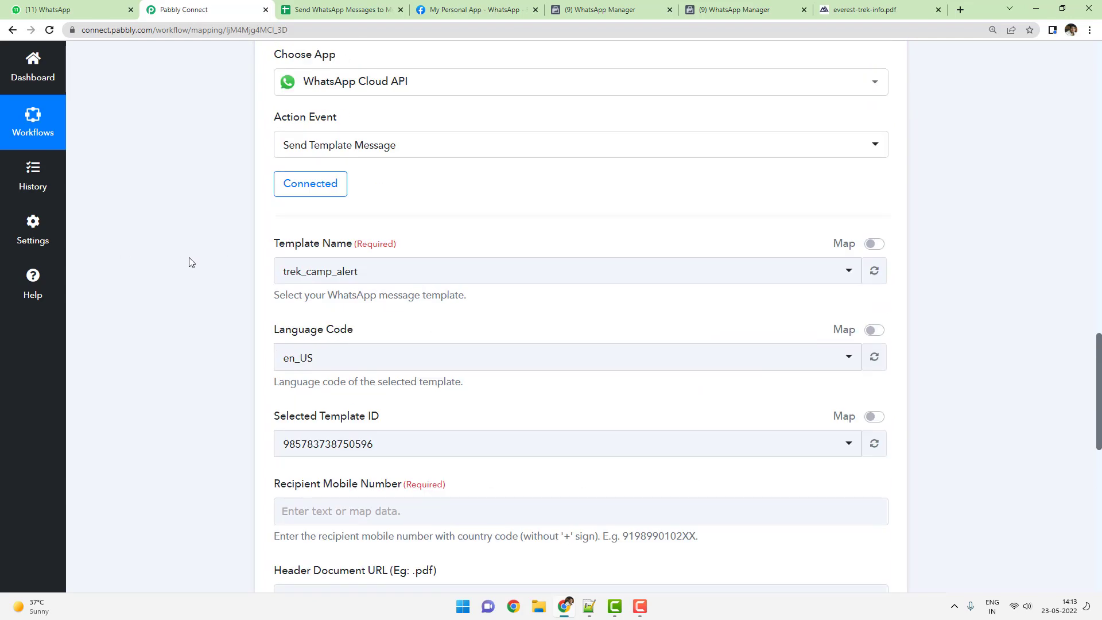
Map the Google Sheets row's 1. Mobile Number into the Recipient Mobile Number field.
{"action": "scroll", "coordinate": [191, 262], "scroll_direction": "up", "scroll_amount": 2}
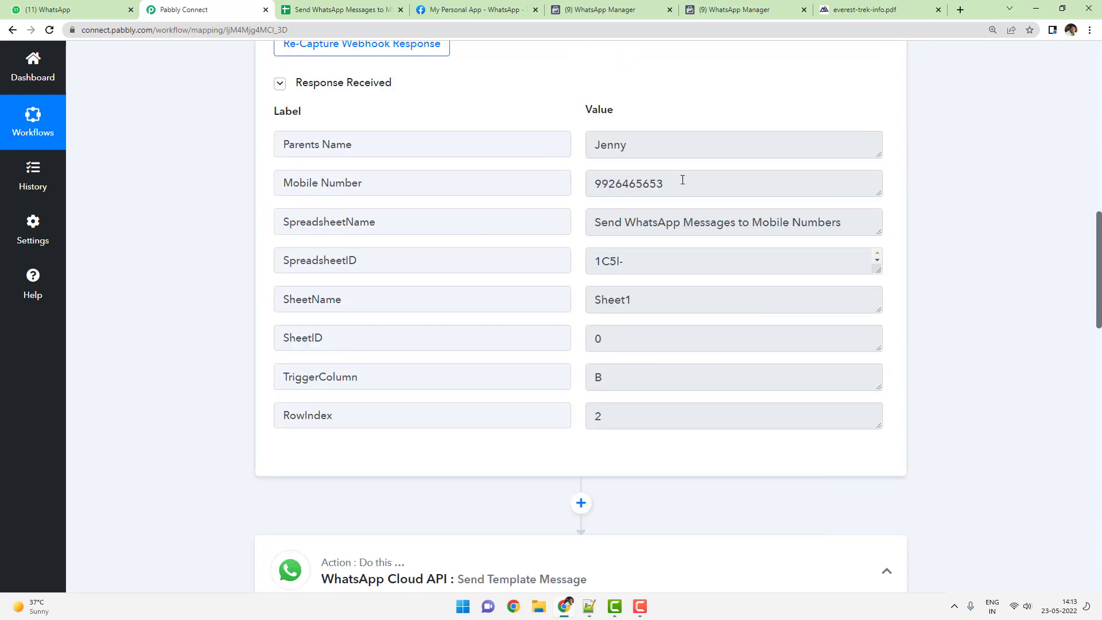
{"action": "left_click_drag", "start_coordinate": [681, 183], "coordinate": [594, 184]}
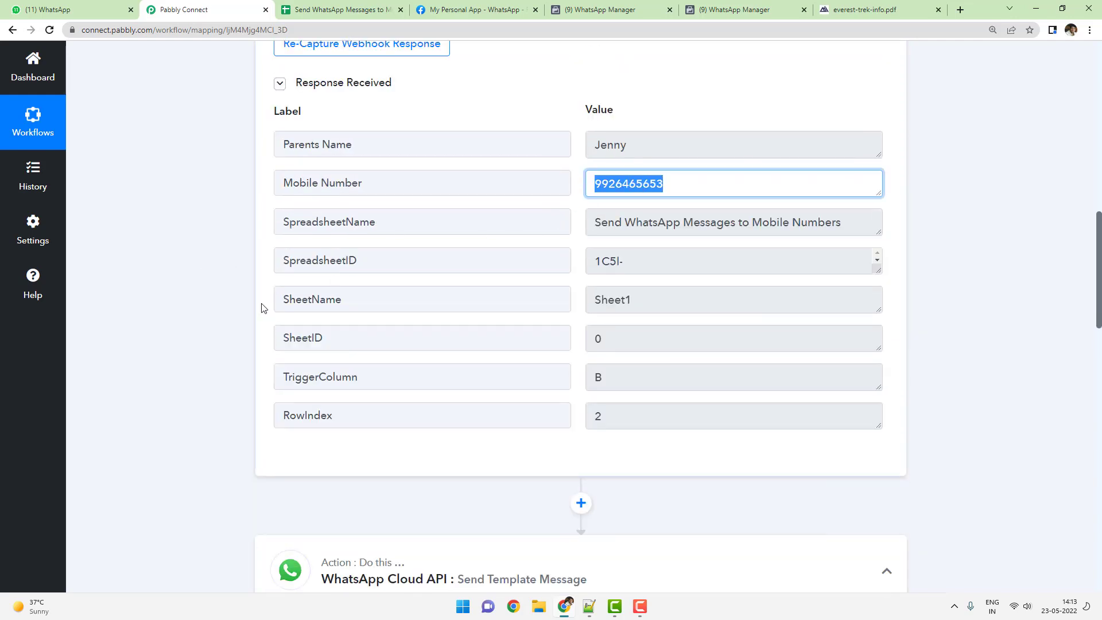
{"action": "left_click", "coordinate": [182, 312]}
{"action": "scroll", "coordinate": [183, 313], "scroll_direction": "down", "scroll_amount": 12}
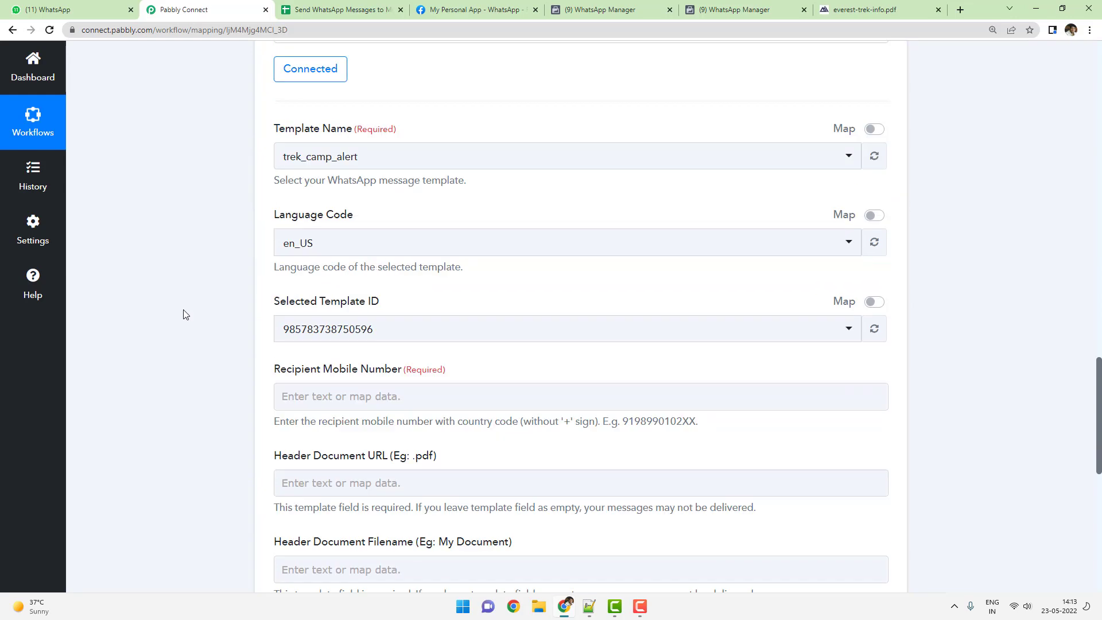
{"action": "scroll", "coordinate": [222, 352], "scroll_direction": "down", "scroll_amount": 3}
{"action": "left_click", "coordinate": [356, 223]}
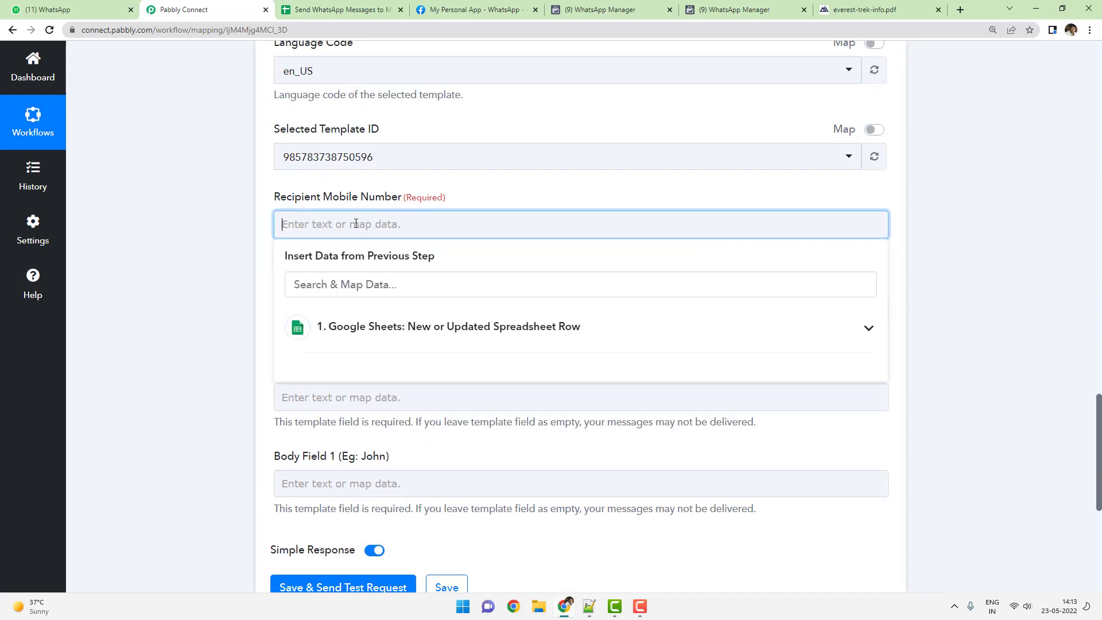
{"action": "left_click", "coordinate": [375, 328]}
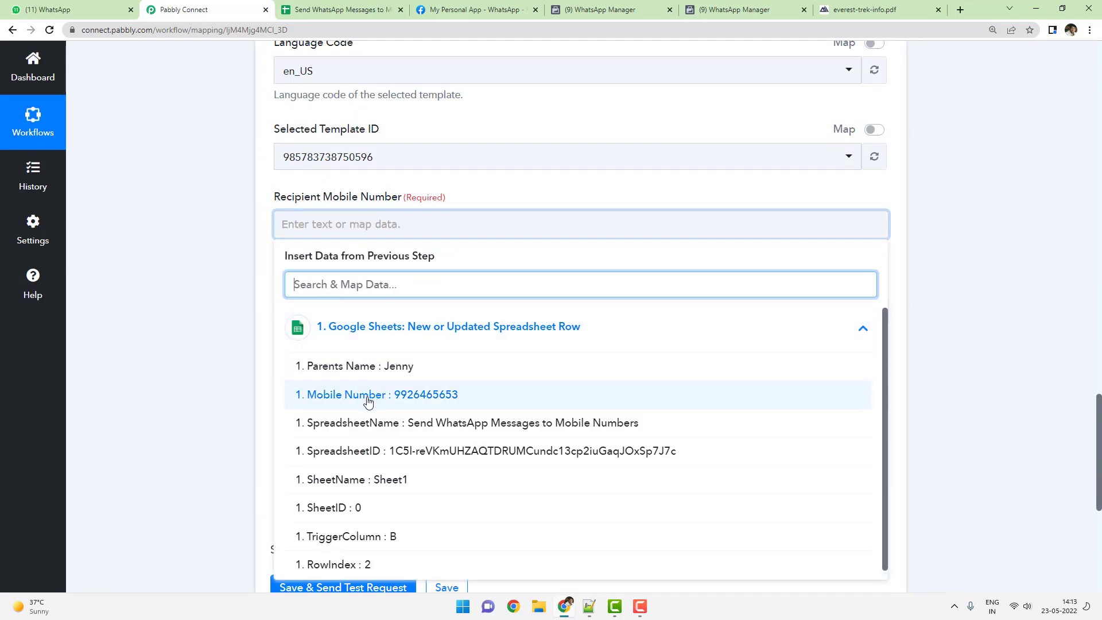
{"action": "left_click", "coordinate": [378, 396]}
{"action": "left_click", "coordinate": [218, 340]}
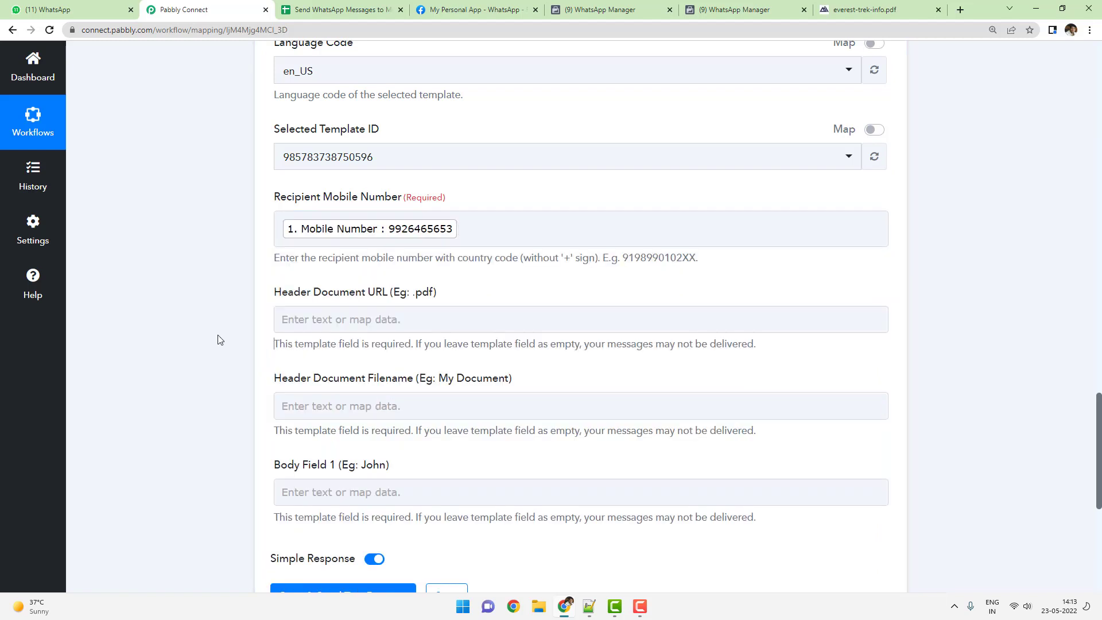
Prefix the mapped recipient number with the 91 country code.
{"action": "left_click_drag", "start_coordinate": [624, 257], "coordinate": [634, 257]}
{"action": "left_click", "coordinate": [546, 228]}
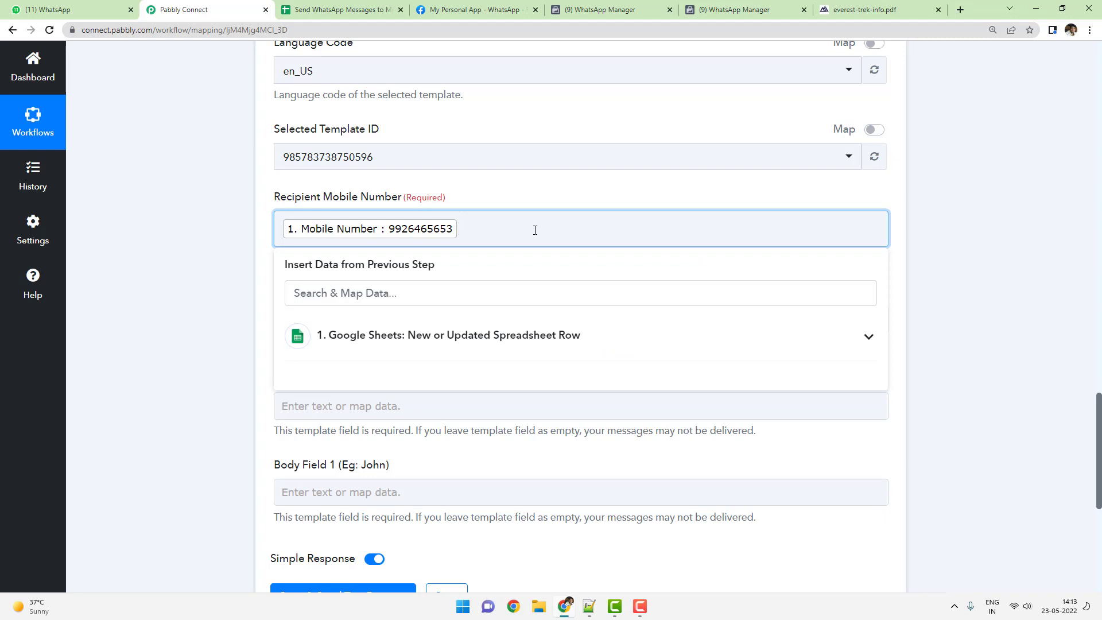
{"action": "key", "text": "Home"}
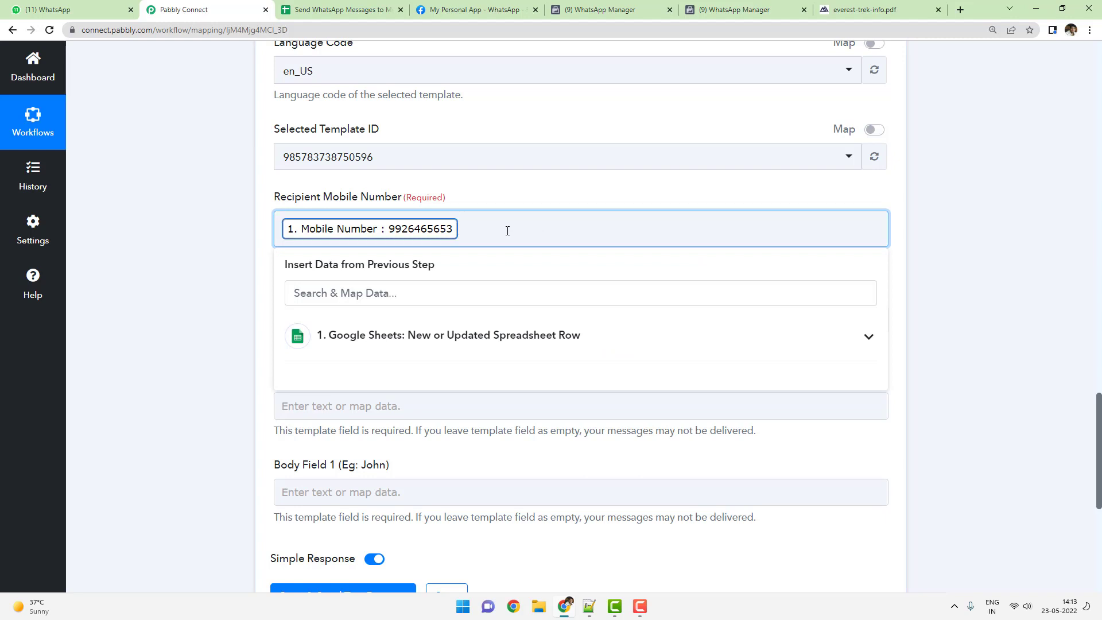
{"action": "type", "text": "91"}
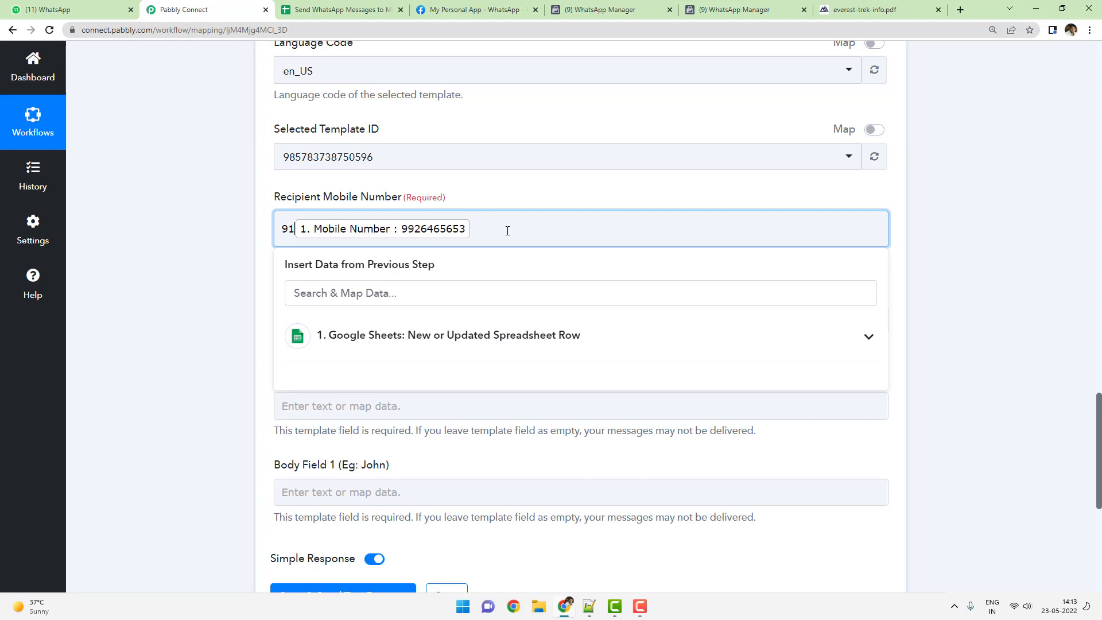
{"action": "left_click", "coordinate": [233, 239]}
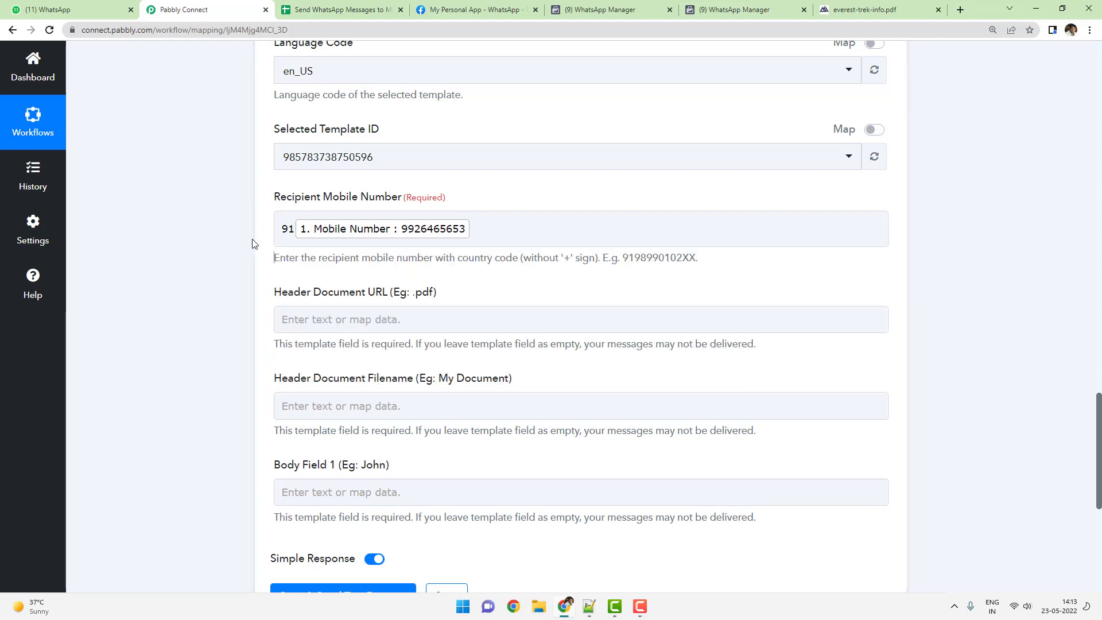
{"action": "left_click", "coordinate": [281, 232]}
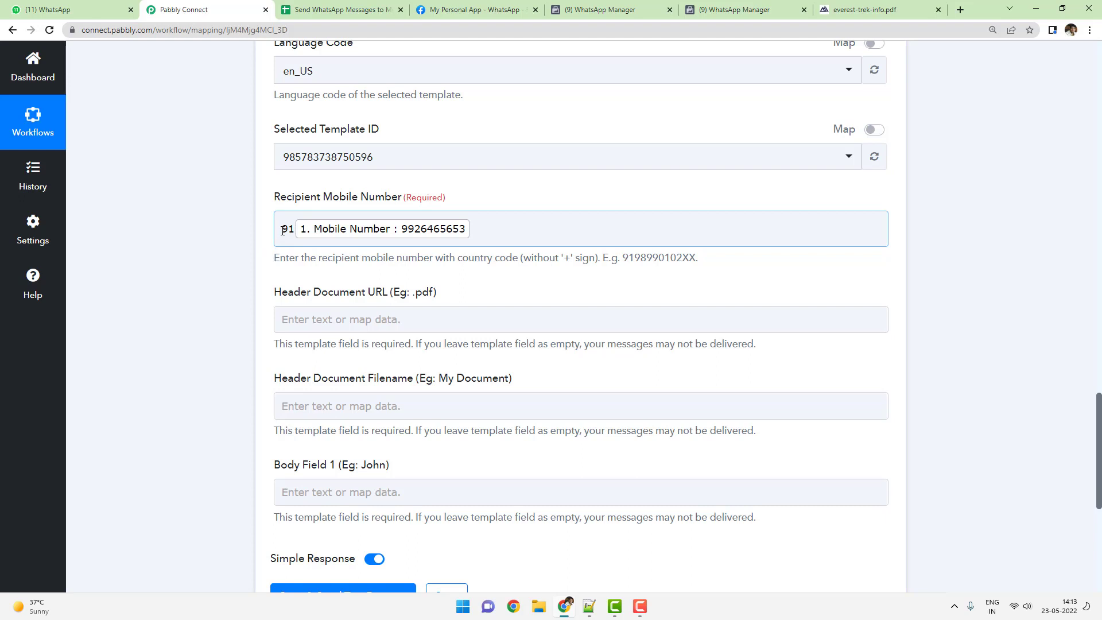
{"action": "left_click", "coordinate": [234, 248]}
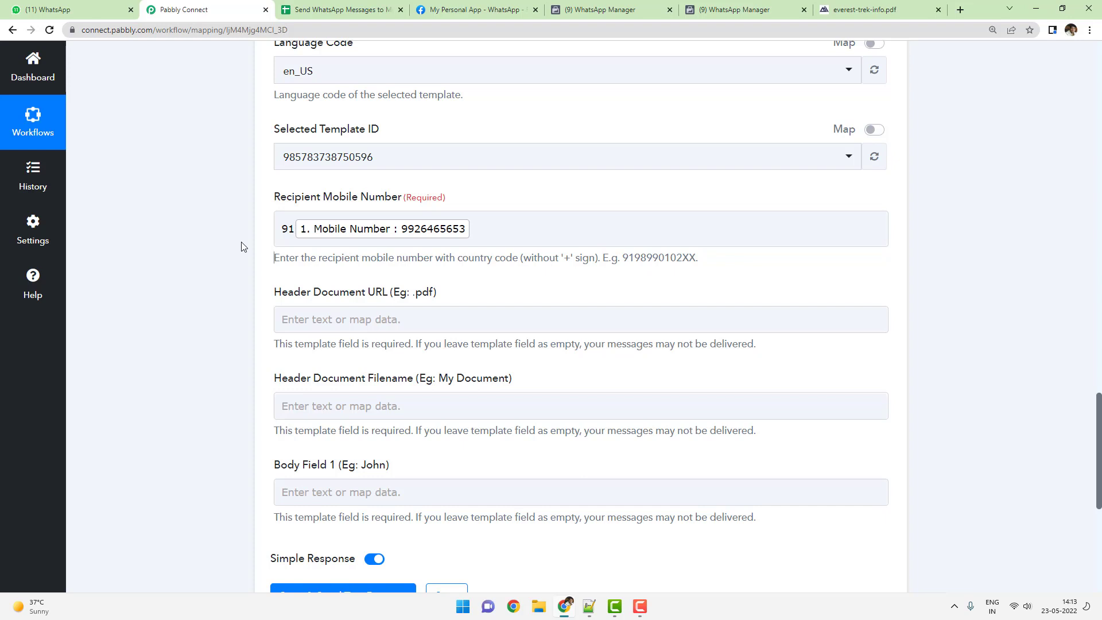
{"action": "left_click_drag", "start_coordinate": [268, 249], "coordinate": [255, 251]}
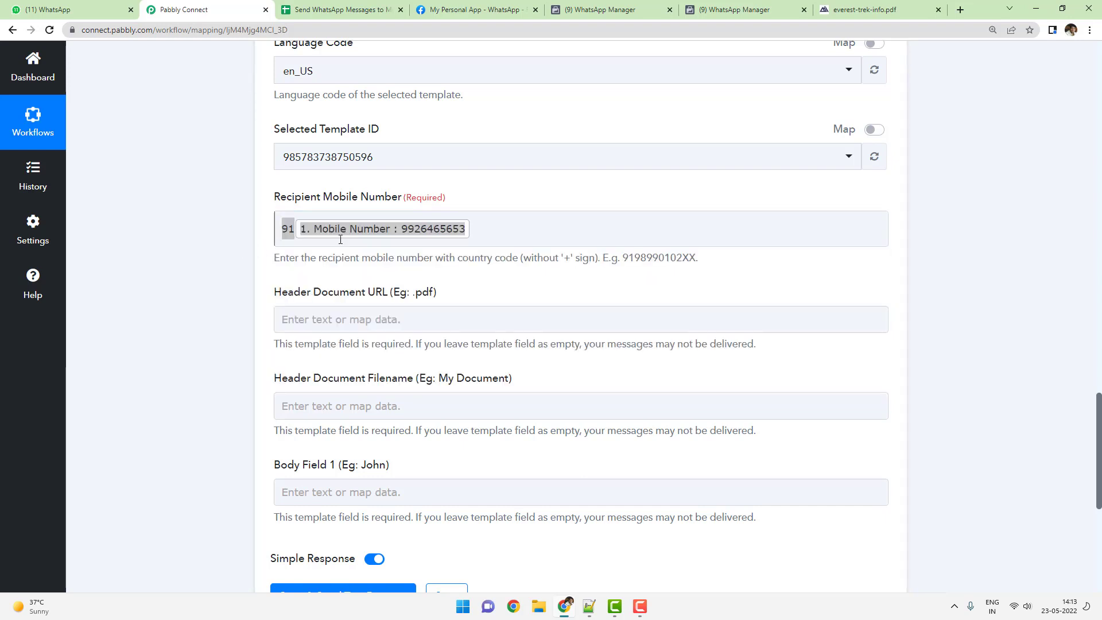
{"action": "left_click", "coordinate": [473, 230]}
{"action": "left_click", "coordinate": [145, 247]}
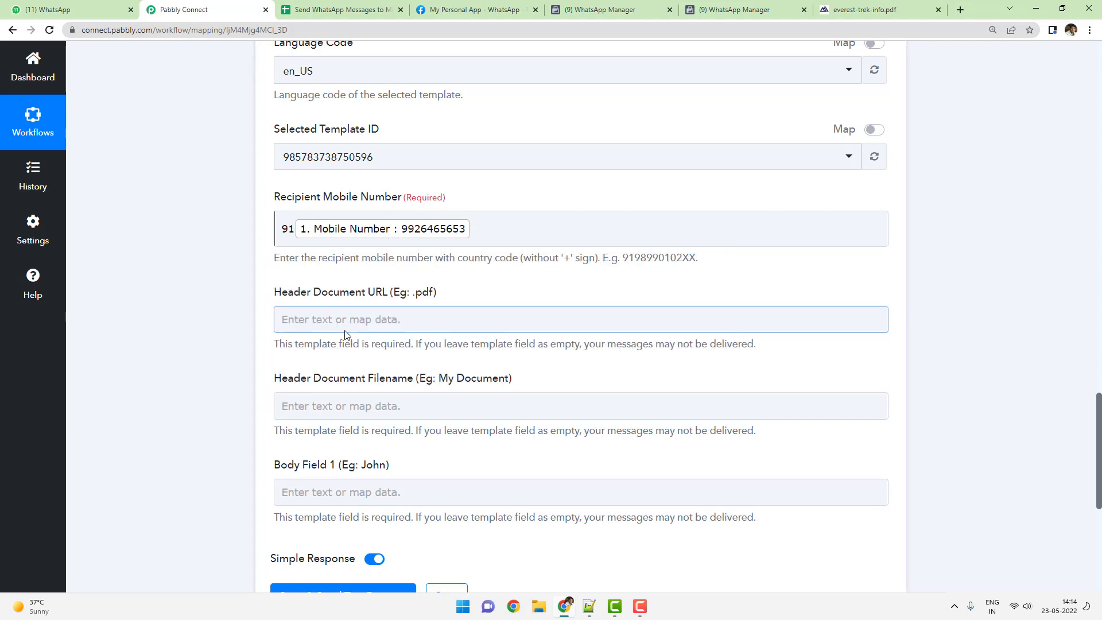
{"action": "scroll", "coordinate": [250, 311], "scroll_direction": "down", "scroll_amount": 1}
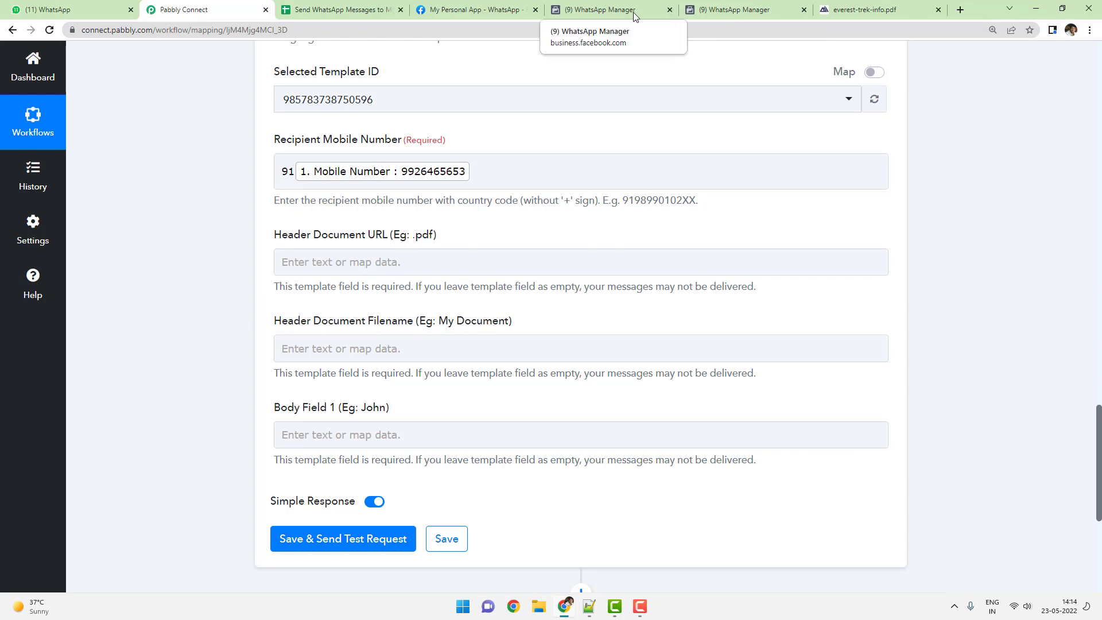
Close the duplicate WhatsApp Manager tab and check trek_camp_alert's body {{1}} placeholder before returning to the workflow.
{"action": "left_click", "coordinate": [600, 10]}
{"action": "middle_click", "coordinate": [723, 10]}
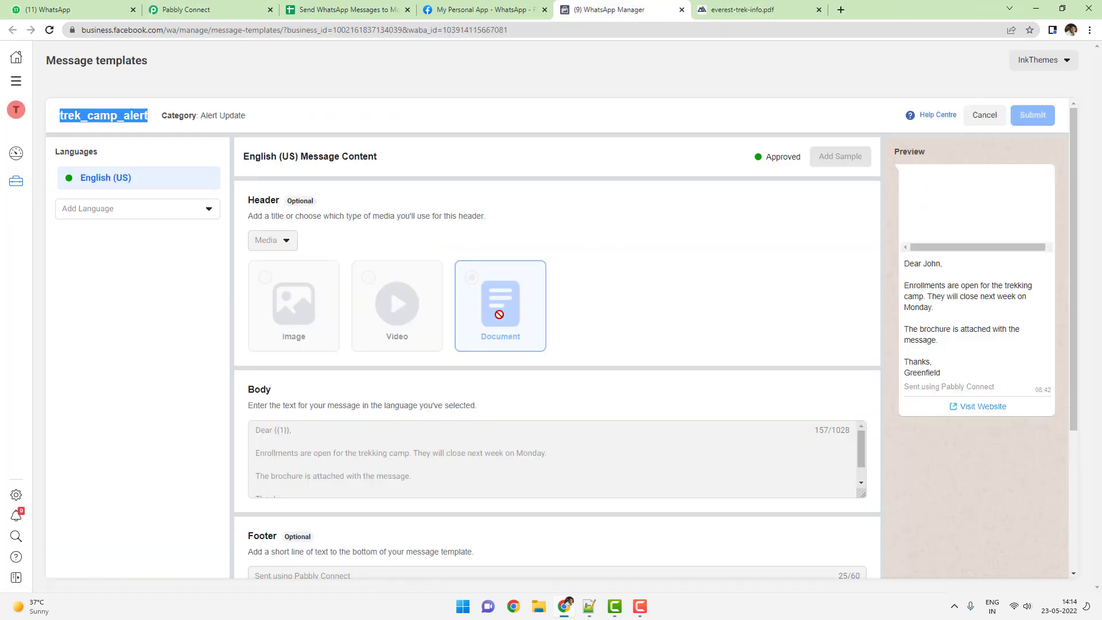
{"action": "scroll", "coordinate": [499, 290], "scroll_direction": "down", "scroll_amount": 2}
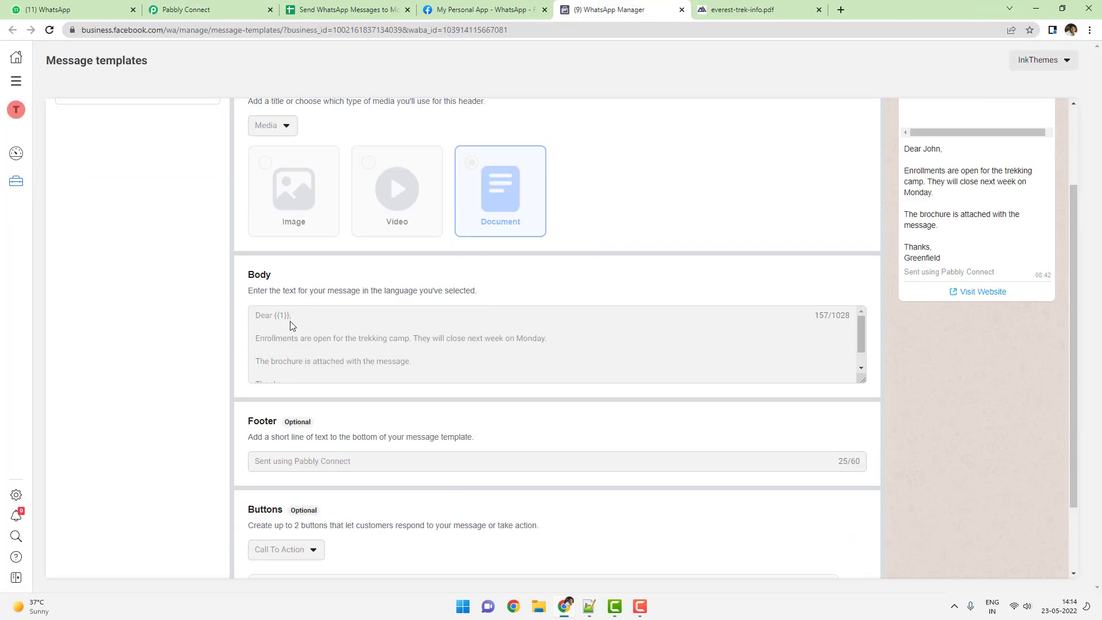
{"action": "left_click_drag", "start_coordinate": [275, 317], "coordinate": [291, 316]}
{"action": "left_click", "coordinate": [212, 11]}
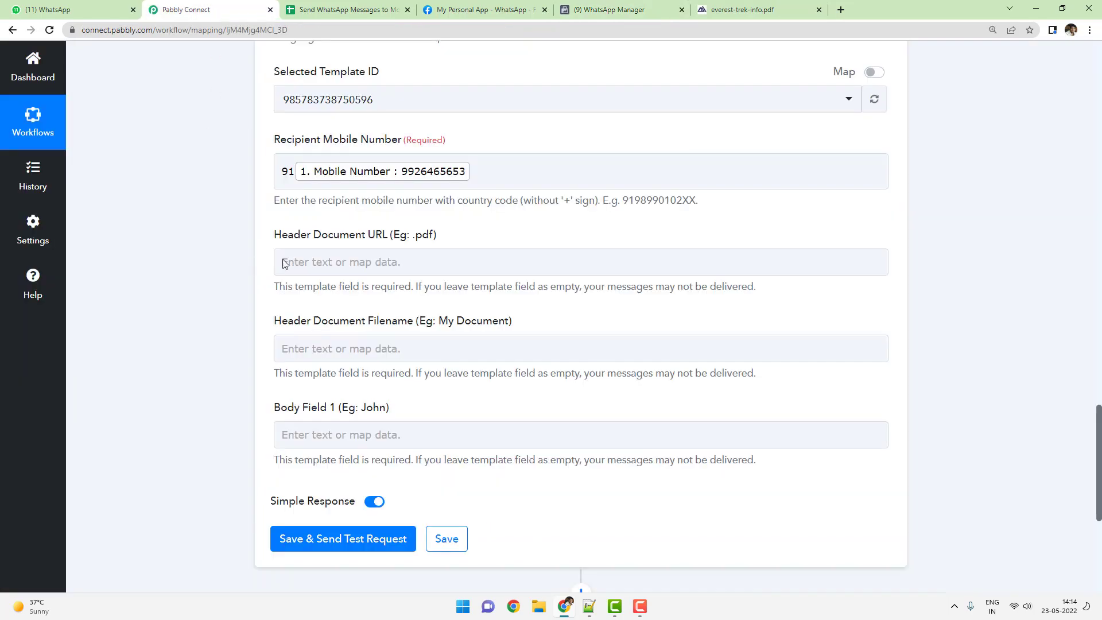
Copy the everest-trek-info.pdf brochure's web address and return to Pabbly Connect.
{"action": "left_click", "coordinate": [746, 10]}
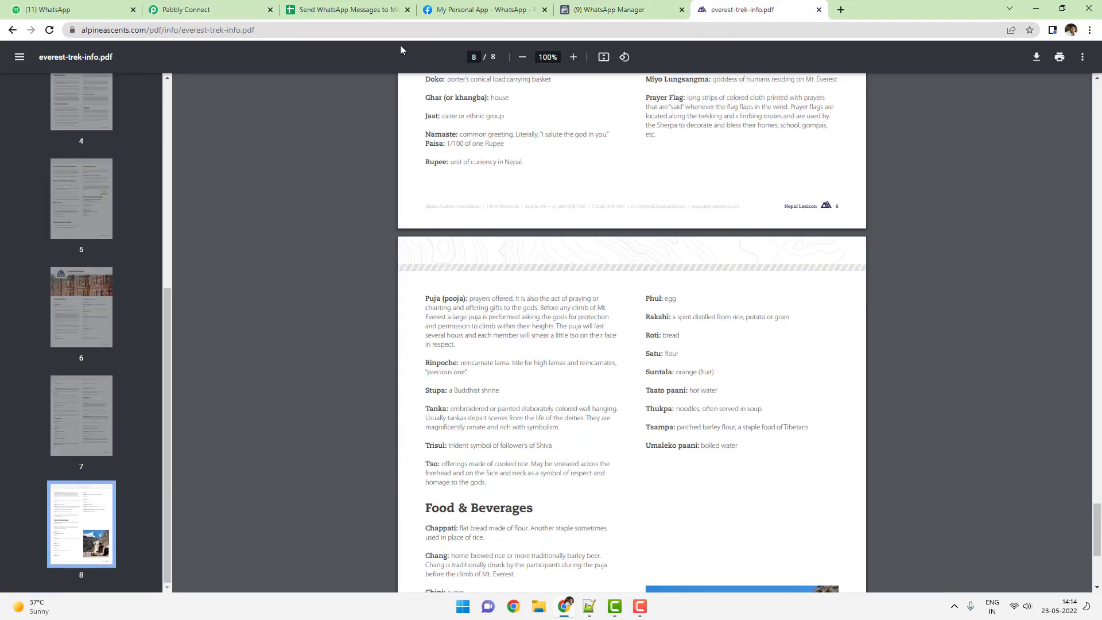
{"action": "left_click", "coordinate": [317, 32]}
{"action": "key", "text": "ctrl+c"}
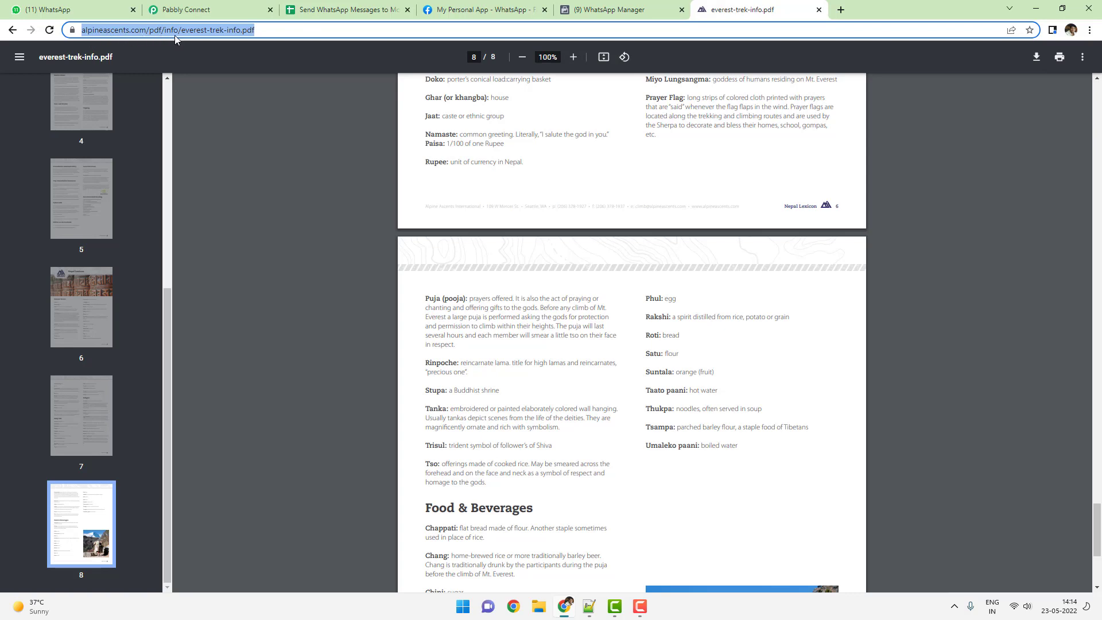
{"action": "left_click", "coordinate": [194, 12]}
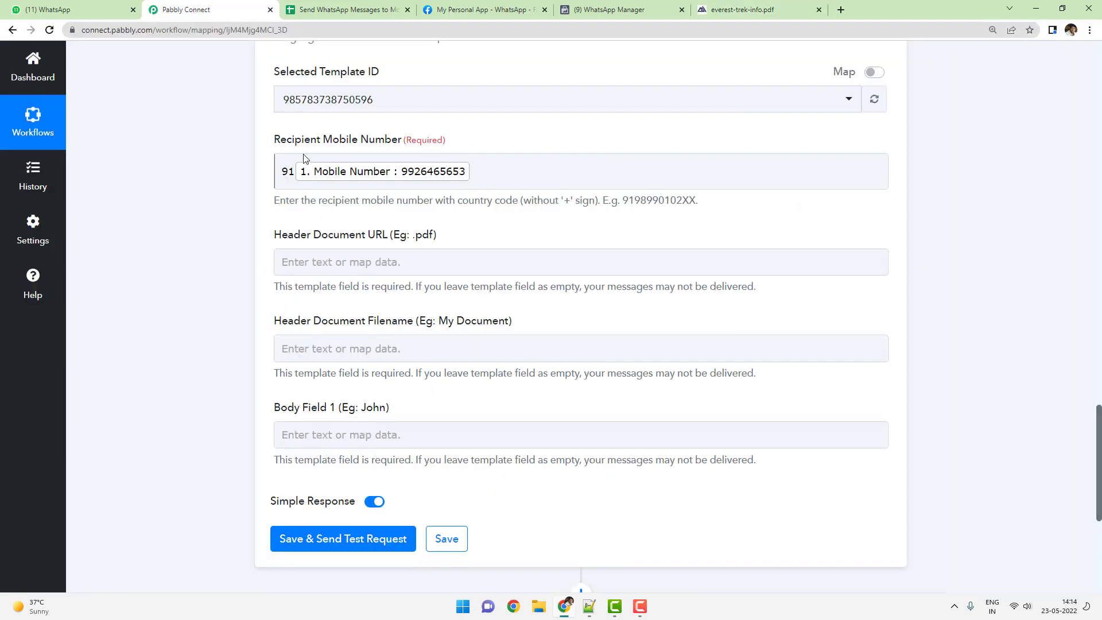
Paste the brochure URL into Header Document URL and name the document 'Trekking Brochure'.
{"action": "left_click", "coordinate": [322, 266]}
{"action": "key", "text": "ctrl+v"}
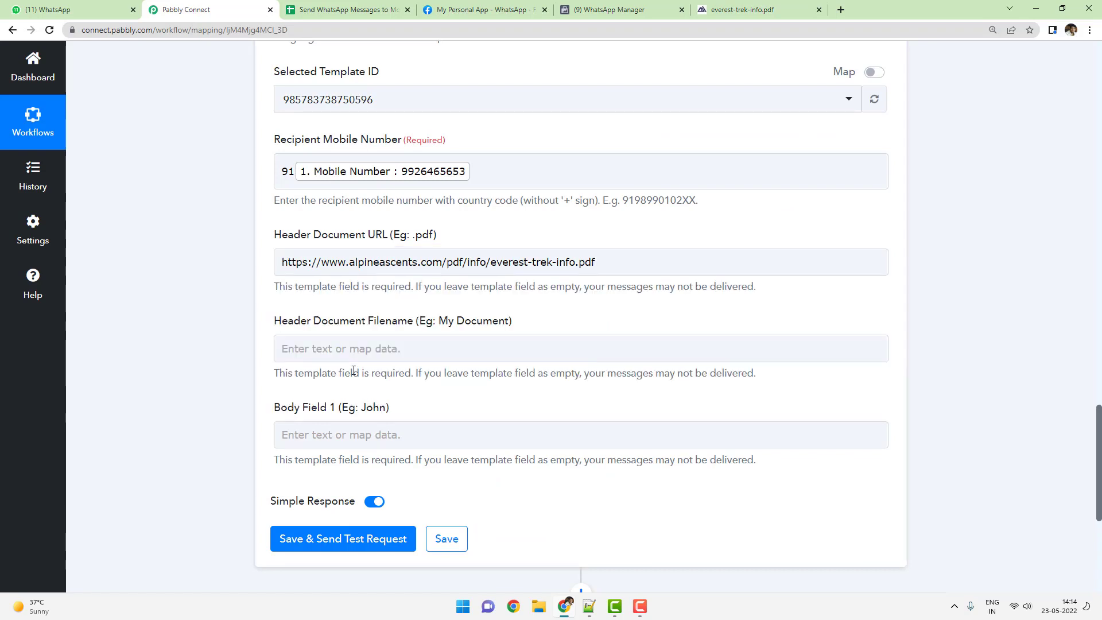
{"action": "left_click", "coordinate": [353, 351]}
{"action": "type", "text": "Broc"}
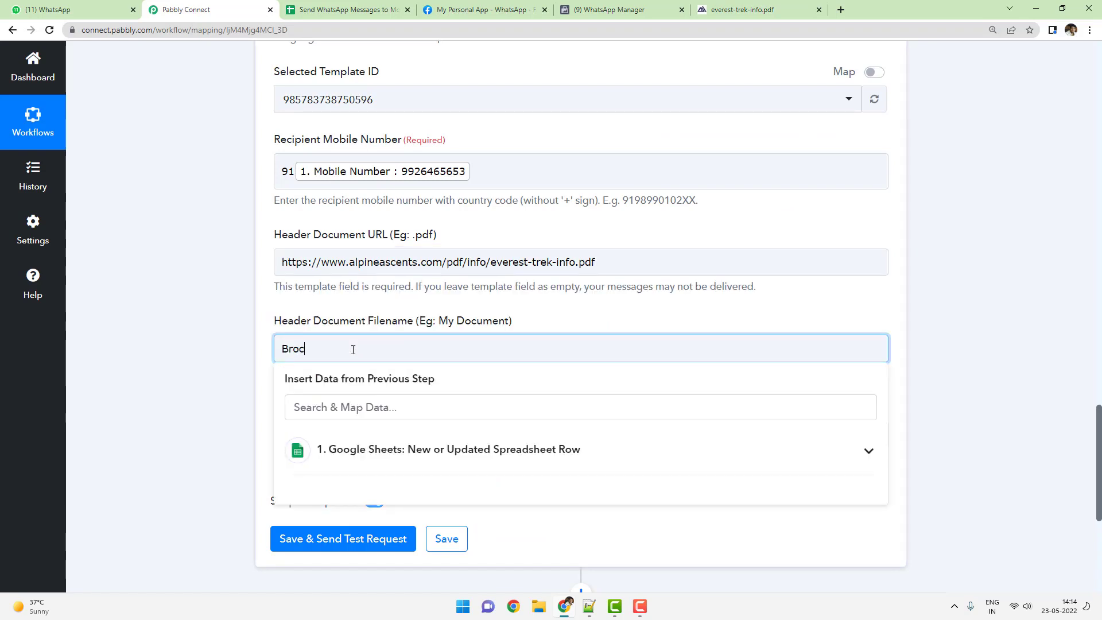
{"action": "type", "text": "Trekking"}
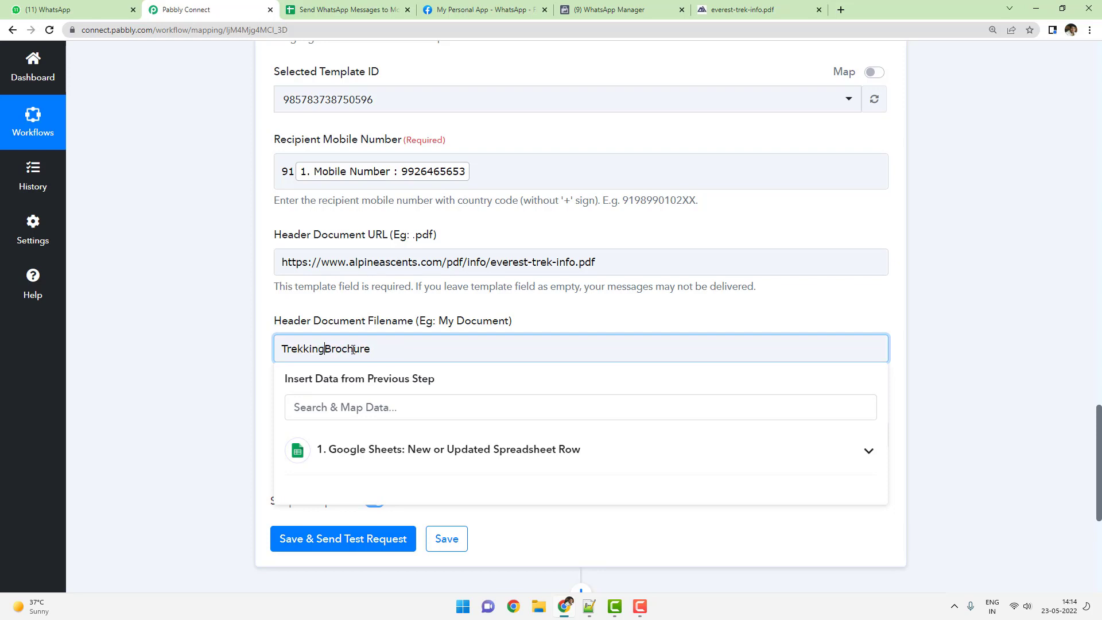
{"action": "left_click", "coordinate": [227, 348]}
{"action": "scroll", "coordinate": [232, 349], "scroll_direction": "down", "scroll_amount": 2}
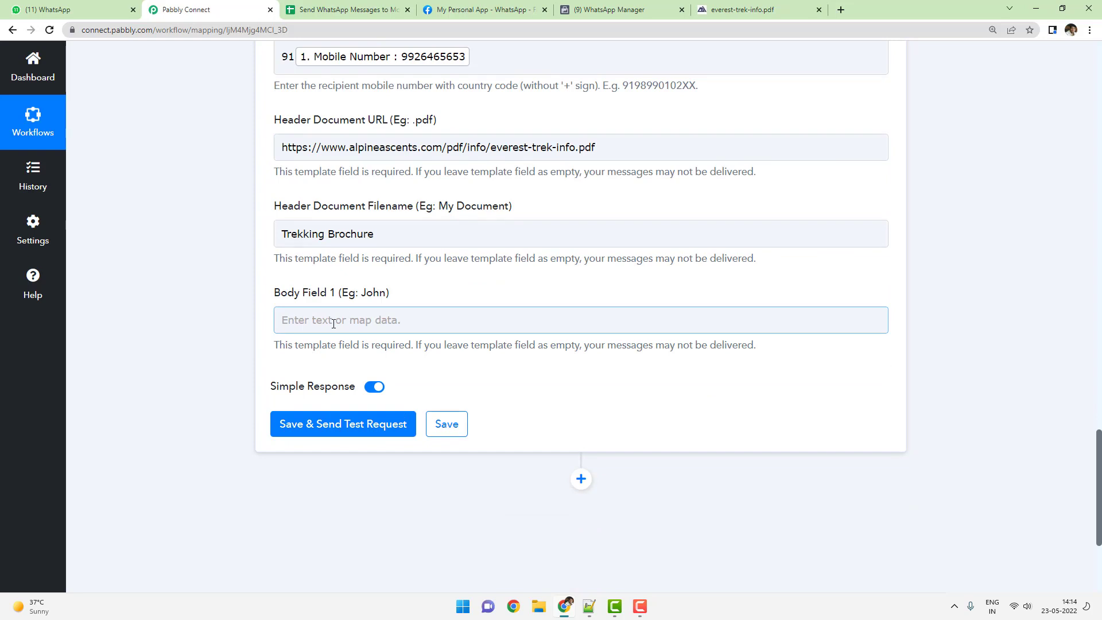
Map the sheet's 1. Parents Name into Body Field 1 and review the filled form.
{"action": "left_click", "coordinate": [365, 319]}
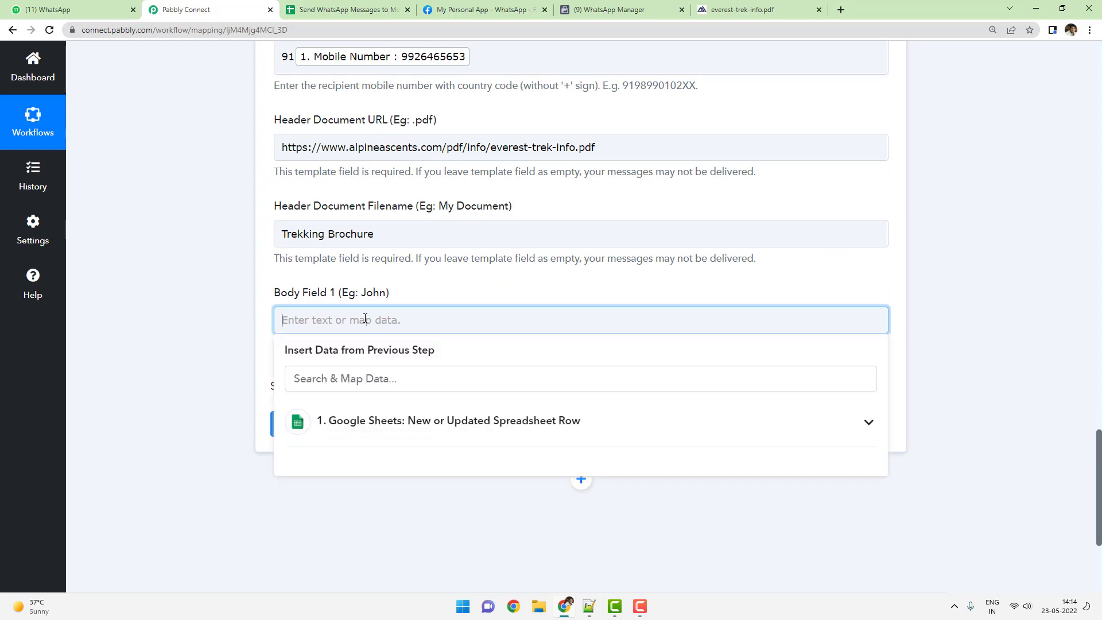
{"action": "left_click", "coordinate": [442, 422]}
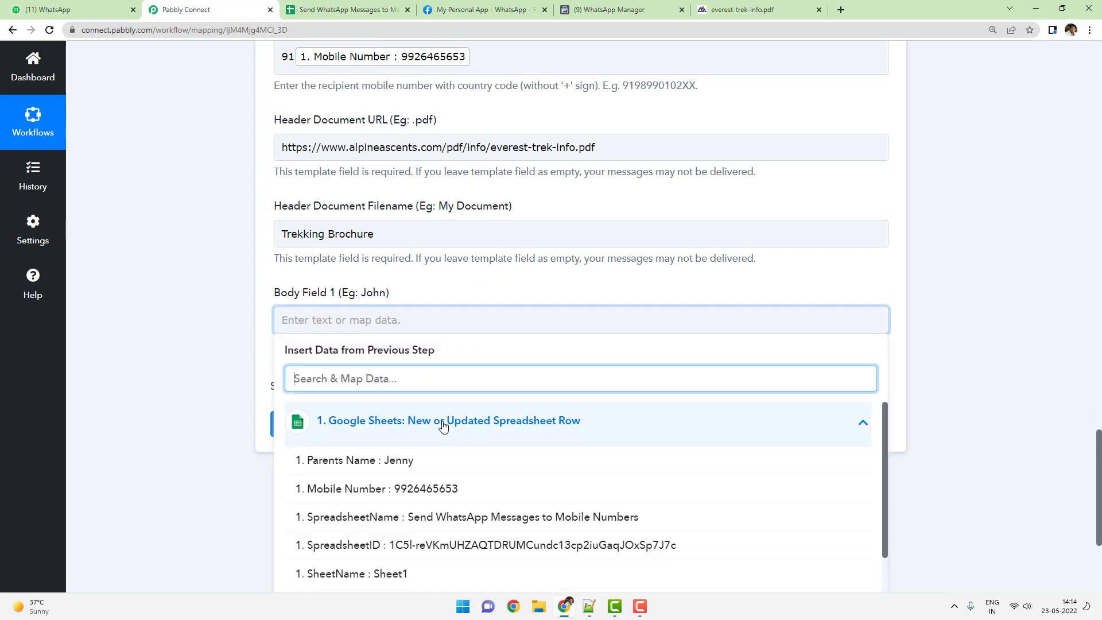
{"action": "scroll", "coordinate": [442, 425], "scroll_direction": "down", "scroll_amount": 1}
{"action": "scroll", "coordinate": [442, 425], "scroll_direction": "up", "scroll_amount": 1}
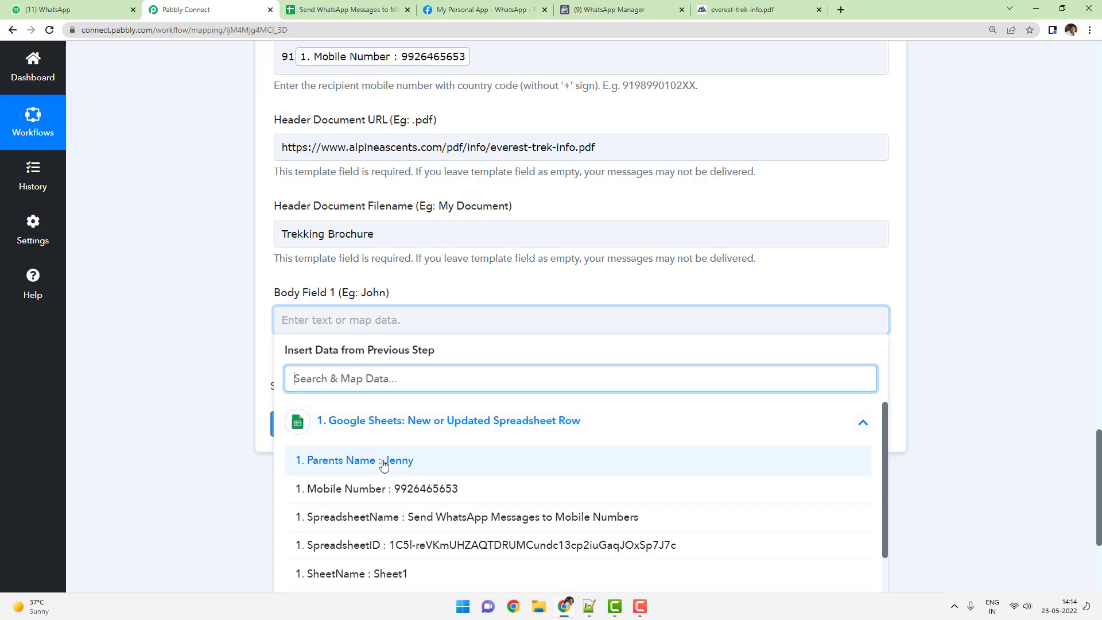
{"action": "left_click", "coordinate": [362, 461]}
{"action": "left_click", "coordinate": [198, 360]}
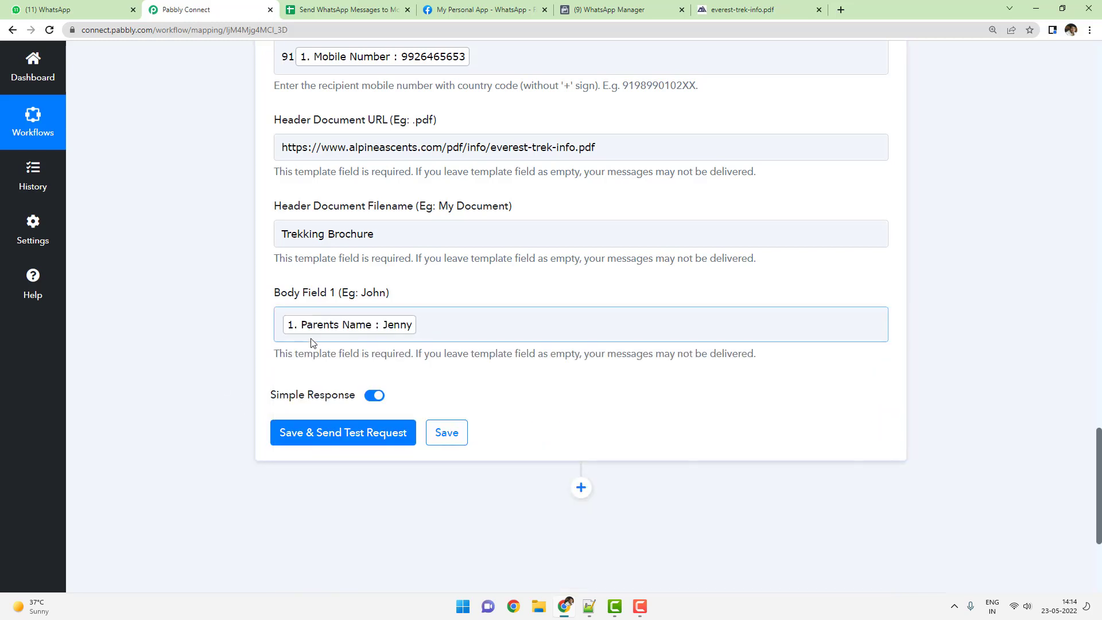
{"action": "left_click", "coordinate": [396, 331]}
{"action": "scroll", "coordinate": [505, 396], "scroll_direction": "up", "scroll_amount": 9}
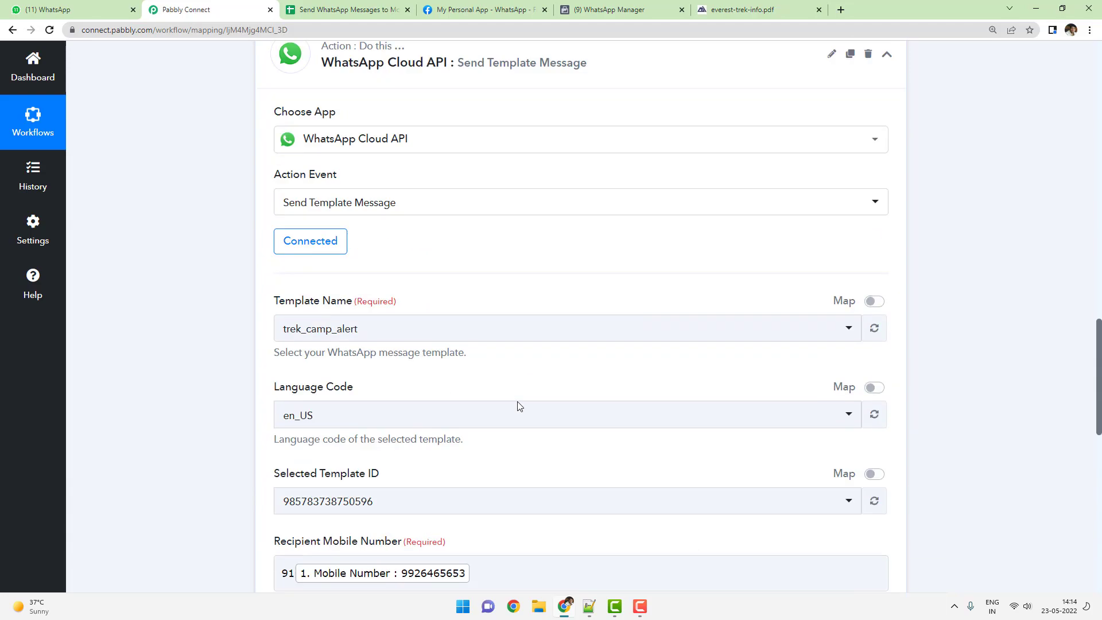
{"action": "scroll", "coordinate": [519, 406], "scroll_direction": "up", "scroll_amount": 2}
{"action": "scroll", "coordinate": [519, 406], "scroll_direction": "down", "scroll_amount": 11}
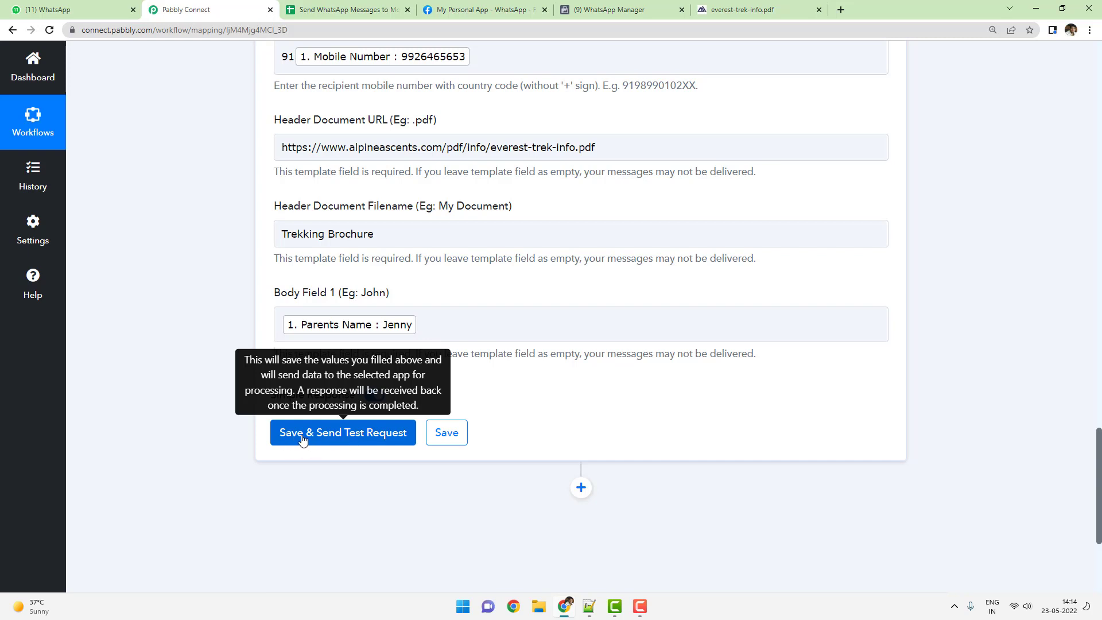
Save the action and send a test WhatsApp template message request.
{"action": "left_click", "coordinate": [355, 443]}
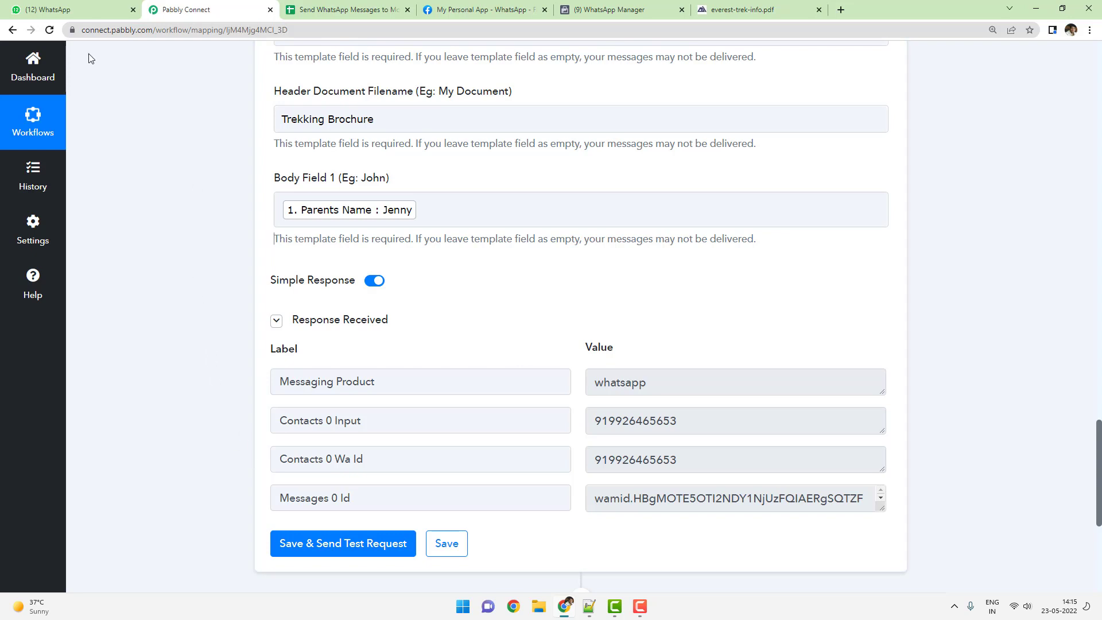
Open the Pabbly Connect chat in WhatsApp Web, then download and open the Trekking Brochure PDF.
{"action": "left_click", "coordinate": [49, 16]}
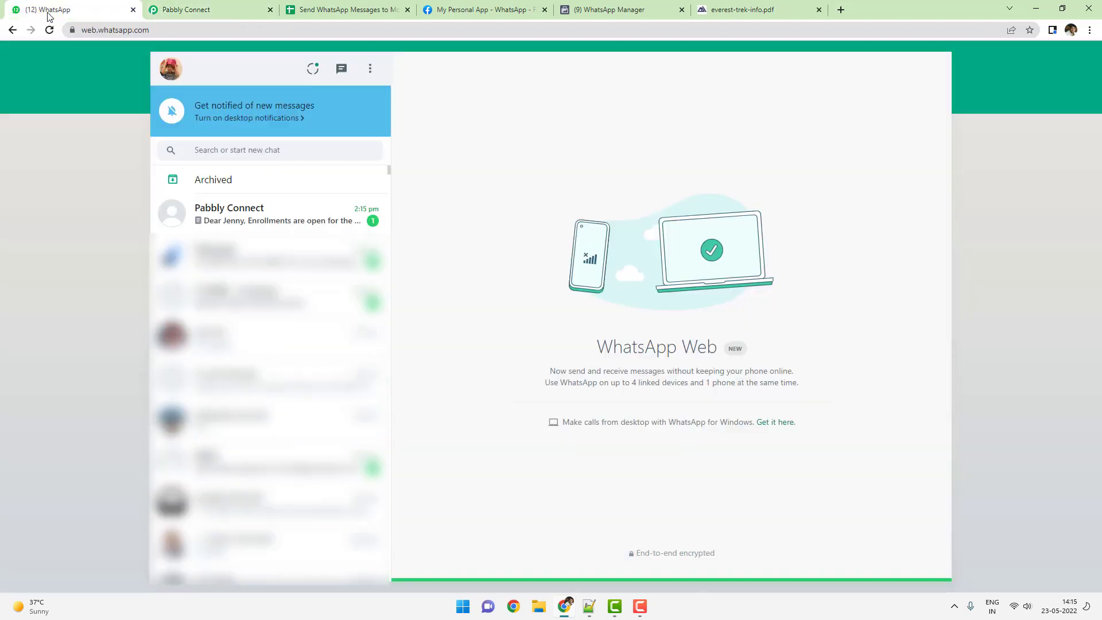
{"action": "left_click", "coordinate": [268, 218]}
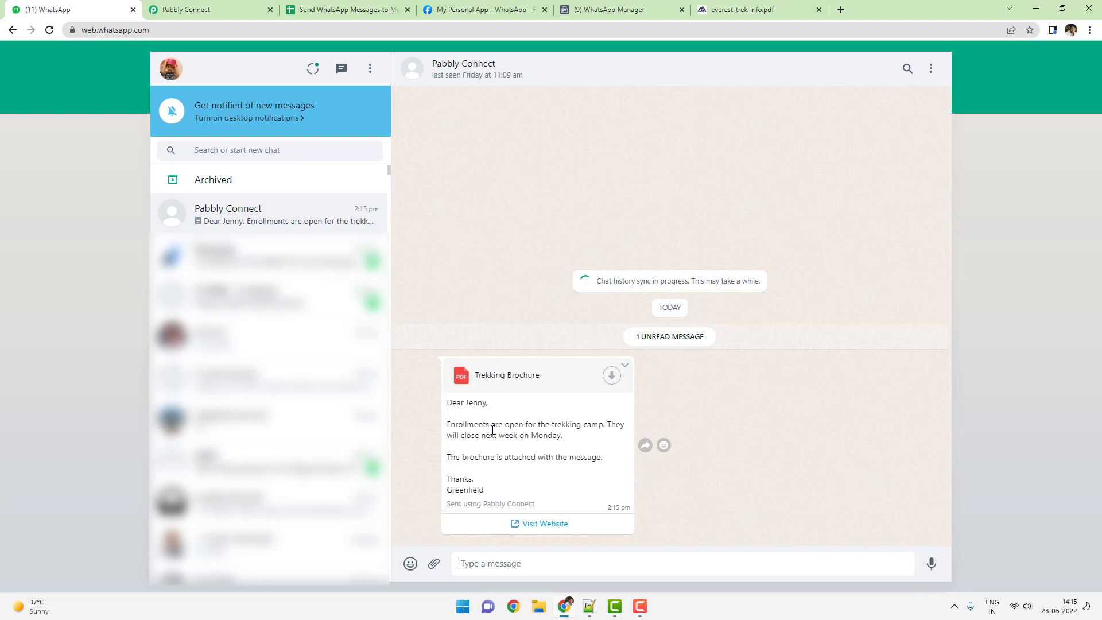
{"action": "left_click", "coordinate": [505, 377]}
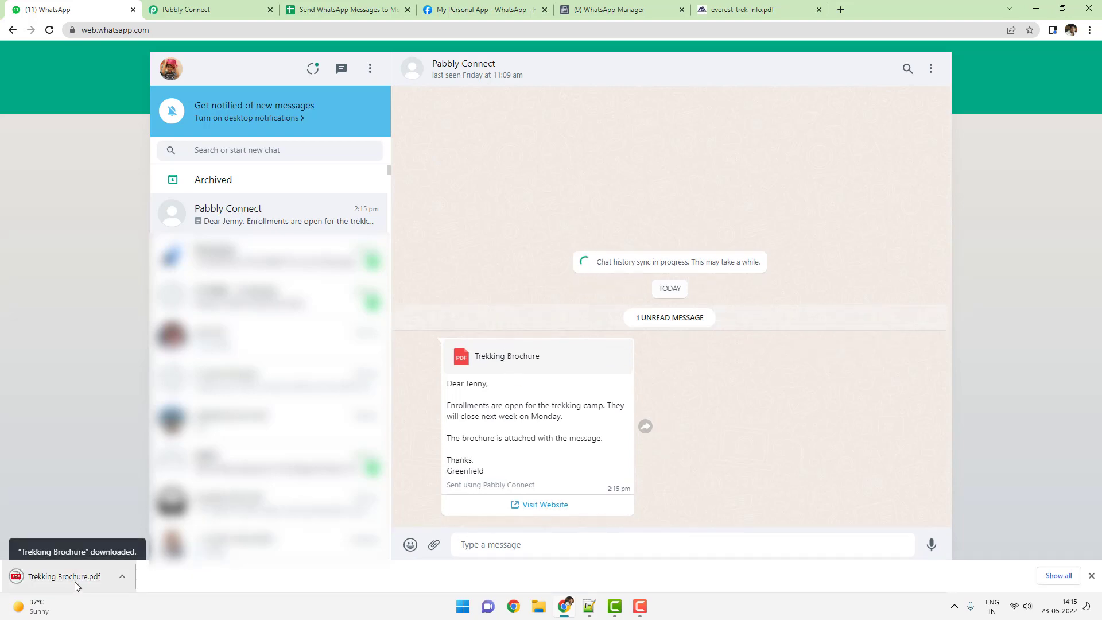
{"action": "left_click", "coordinate": [74, 582]}
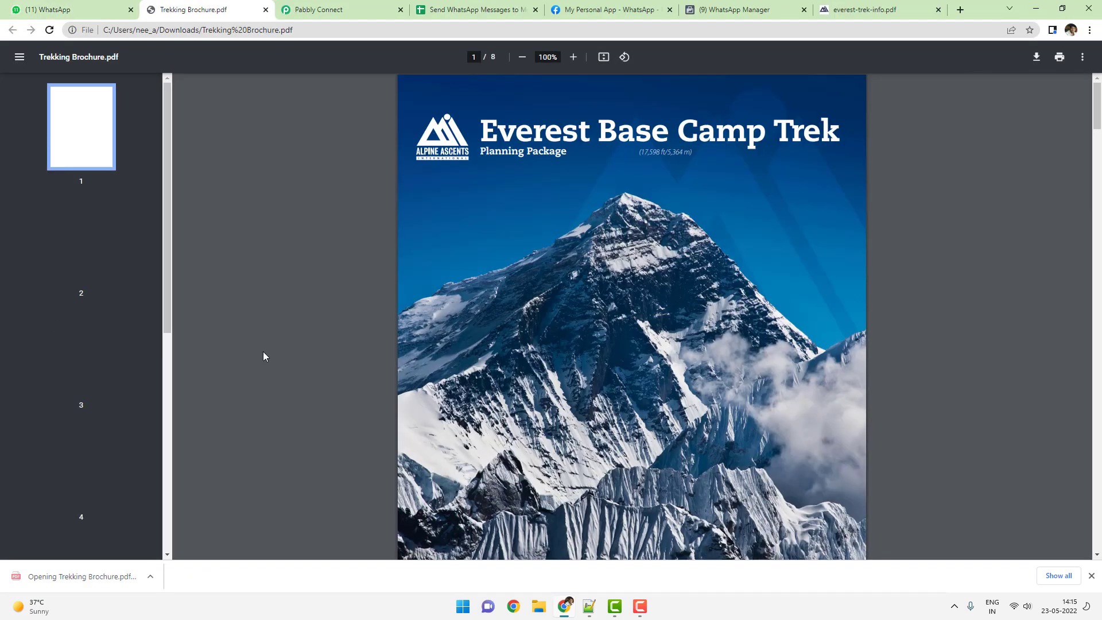
Collapse the WhatsApp action card, toggle the Google Sheets trigger card, and return to the spreadsheet tab.
{"action": "left_click", "coordinate": [346, 15]}
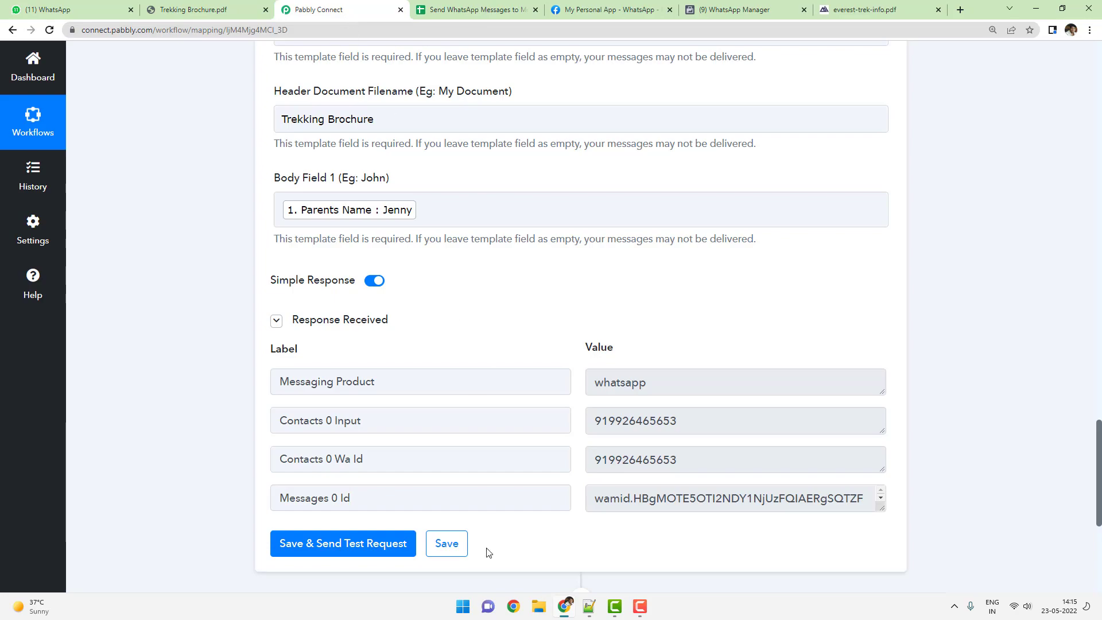
{"action": "scroll", "coordinate": [514, 364], "scroll_direction": "up", "scroll_amount": 13}
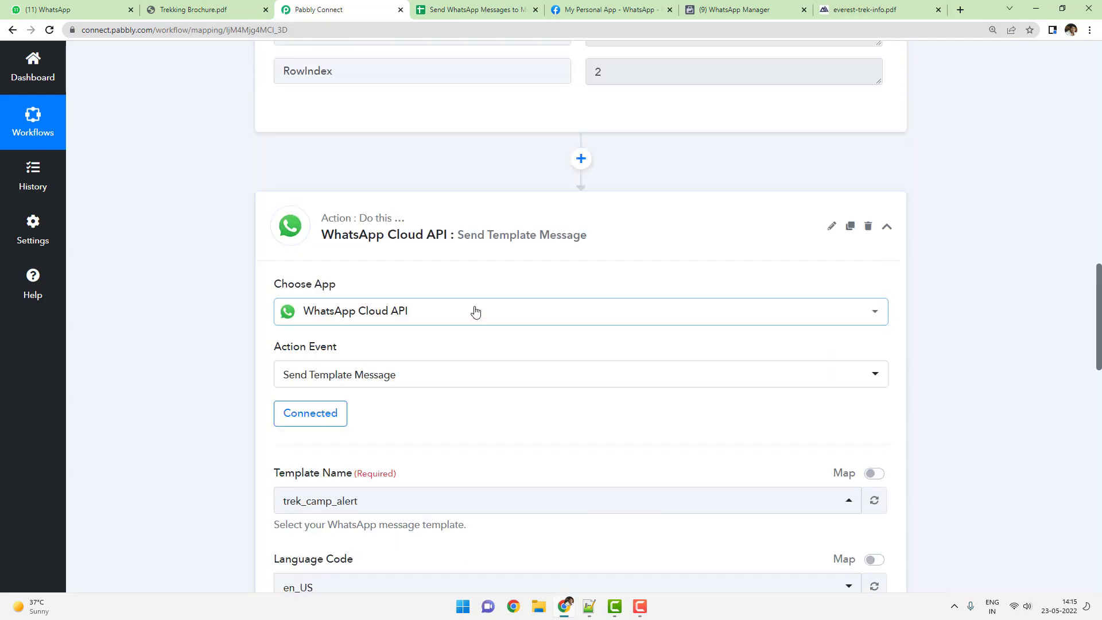
{"action": "left_click", "coordinate": [532, 237]}
{"action": "scroll", "coordinate": [396, 244], "scroll_direction": "up", "scroll_amount": 4}
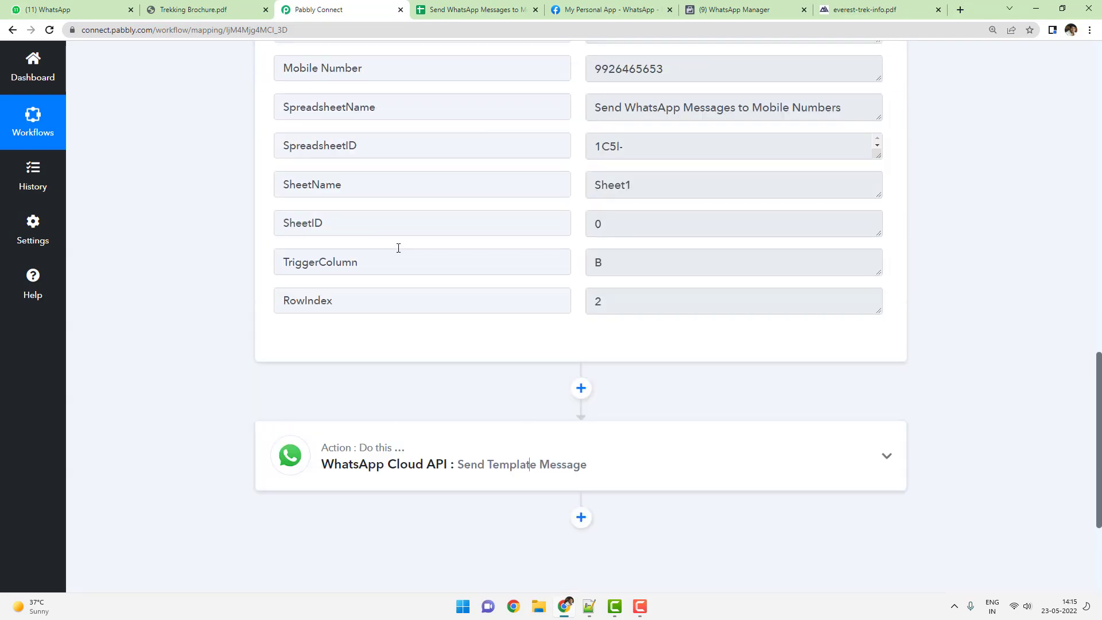
{"action": "scroll", "coordinate": [399, 248], "scroll_direction": "up", "scroll_amount": 16}
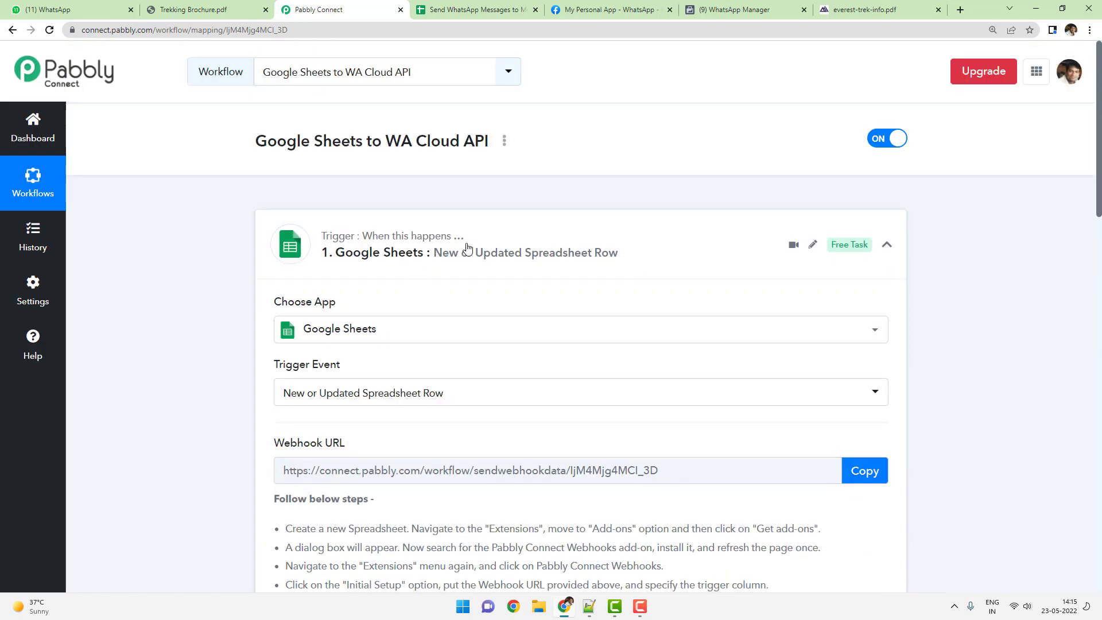
{"action": "left_click", "coordinate": [468, 248]}
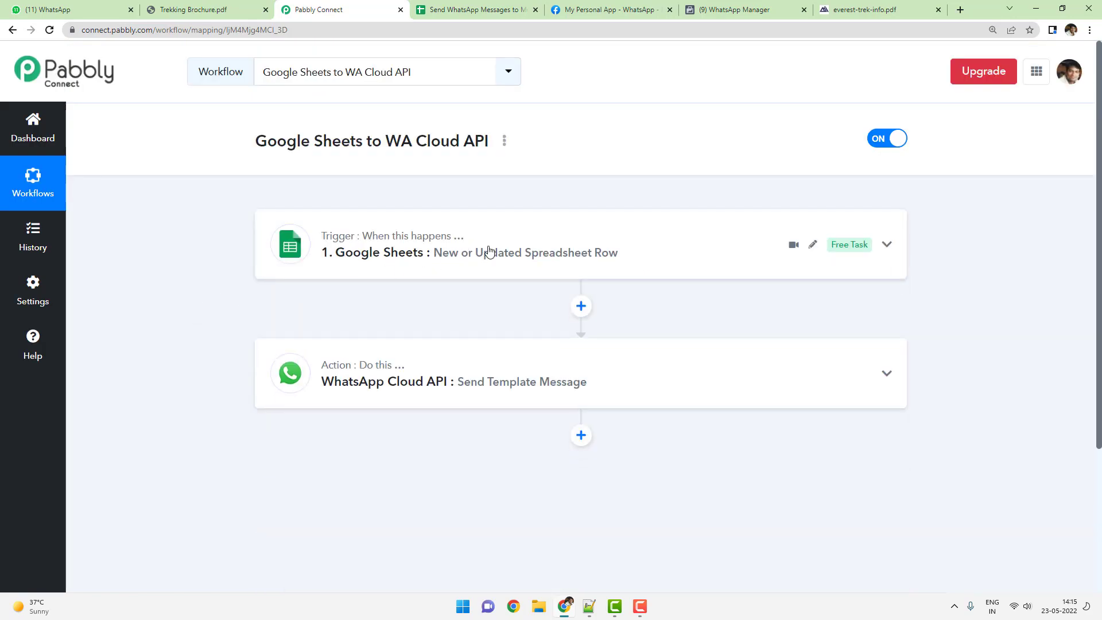
{"action": "left_click", "coordinate": [517, 244]}
{"action": "scroll", "coordinate": [492, 315], "scroll_direction": "down", "scroll_amount": 4}
{"action": "scroll", "coordinate": [503, 232], "scroll_direction": "up", "scroll_amount": 4}
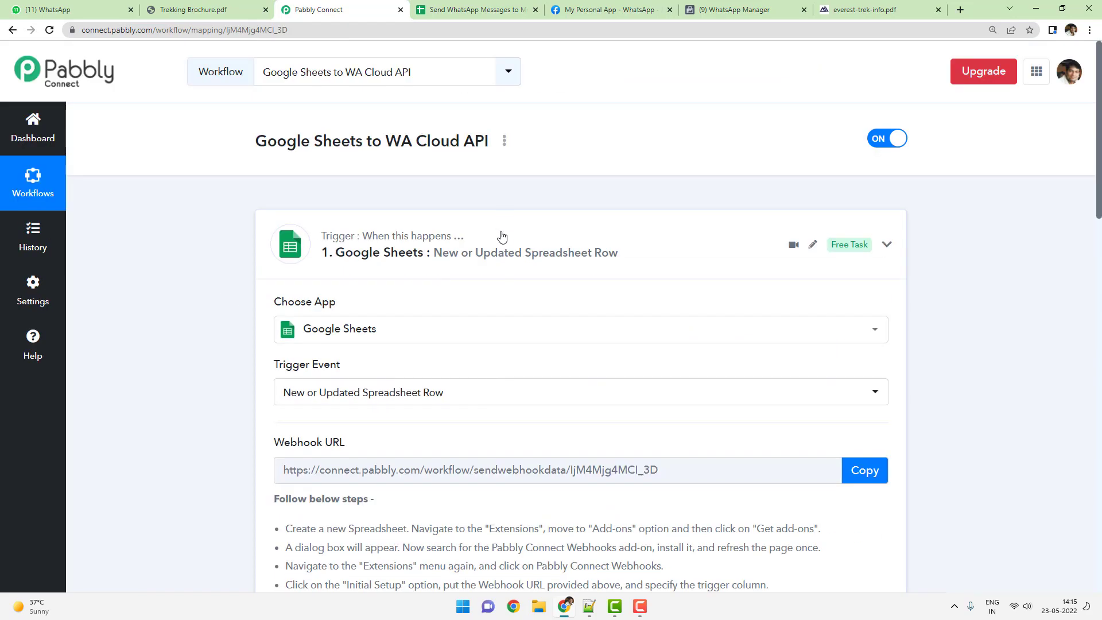
{"action": "left_click", "coordinate": [475, 10]}
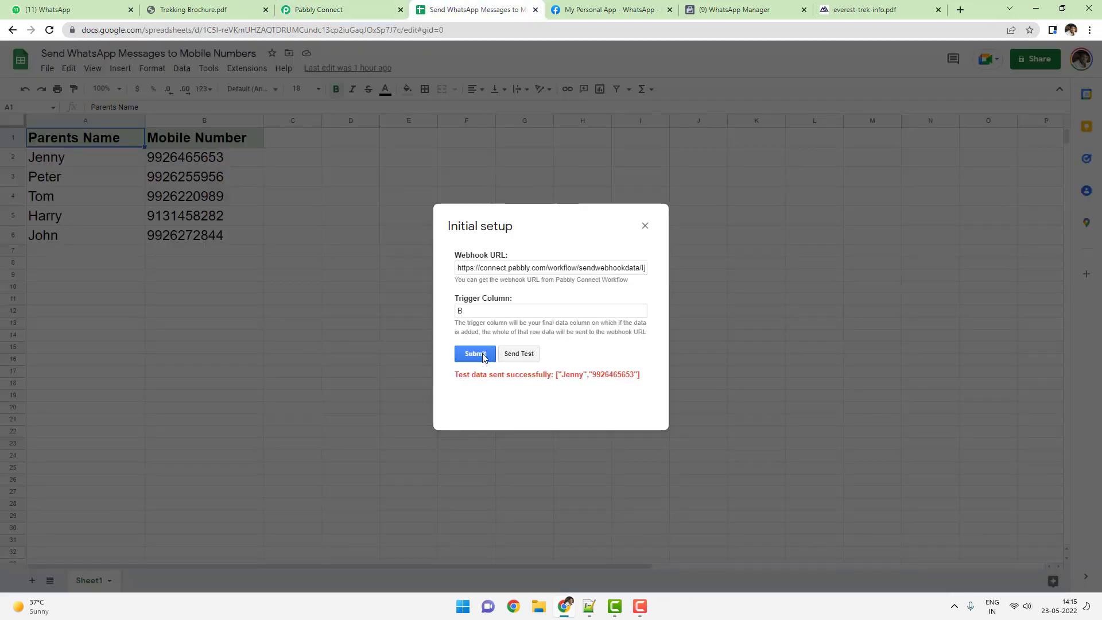
Submit the webhook initial setup for trigger column B in the spreadsheet.
{"action": "left_click", "coordinate": [475, 354]}
{"action": "left_click", "coordinate": [353, 9]}
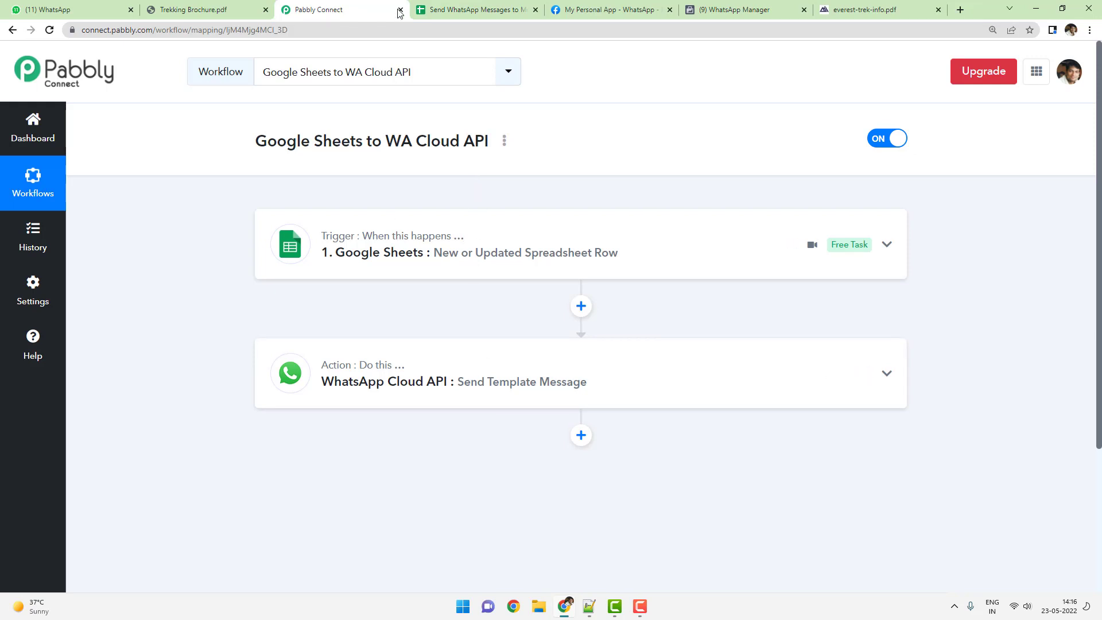
{"action": "left_click", "coordinate": [450, 10]}
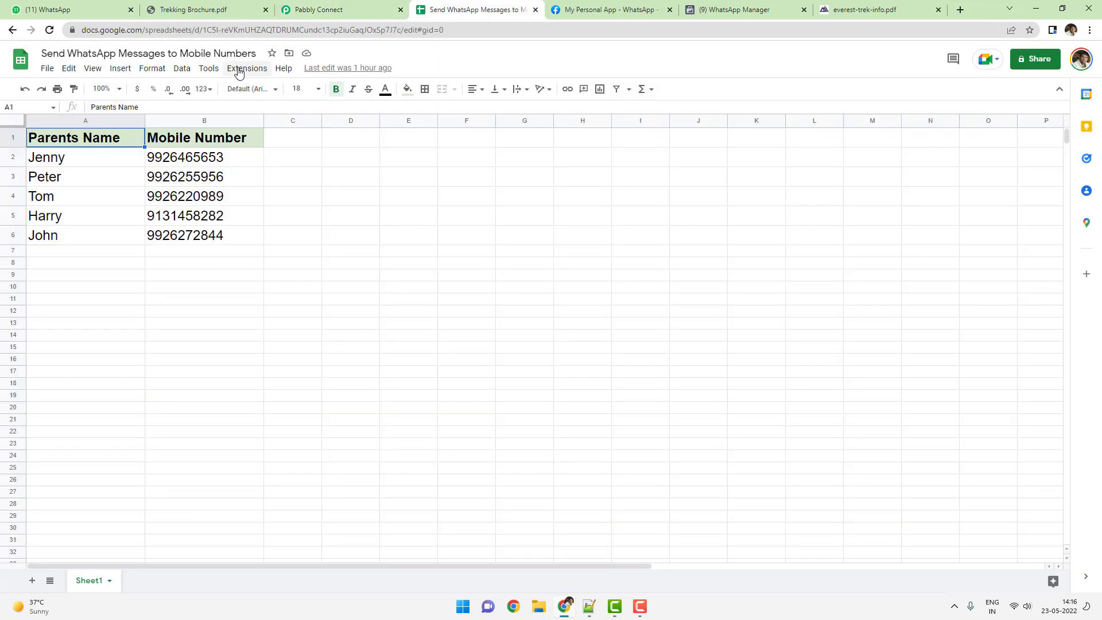
Close the Pabbly Connect Webhooks extension without sending data and return to the workflow.
{"action": "left_click", "coordinate": [238, 71]}
{"action": "mouse_move", "coordinate": [296, 186]}
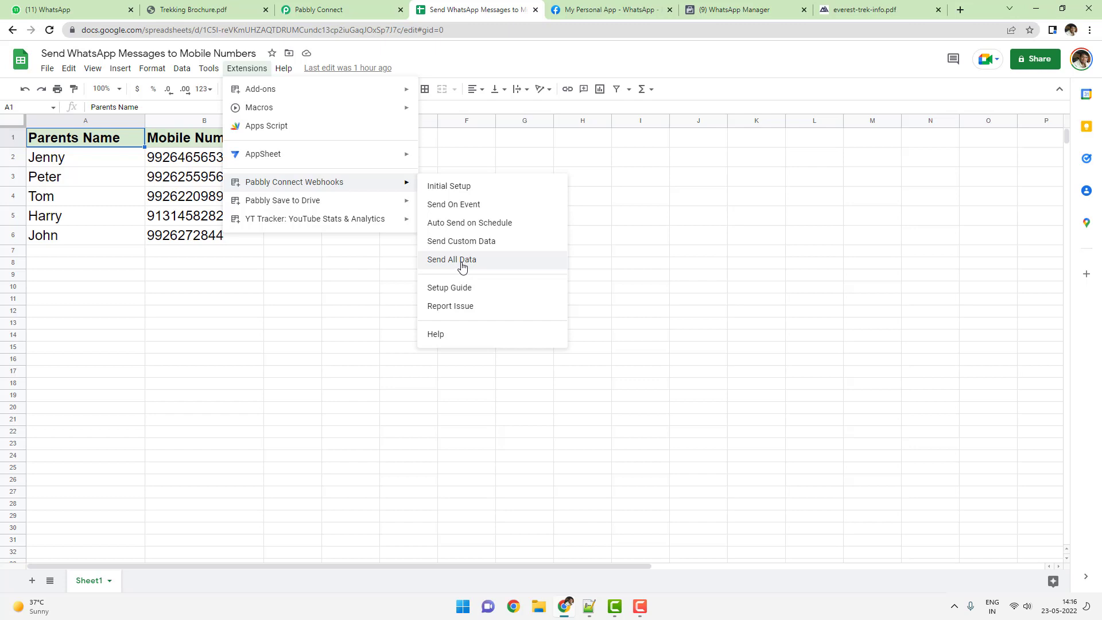
{"action": "left_click", "coordinate": [112, 168]}
{"action": "left_click", "coordinate": [316, 12]}
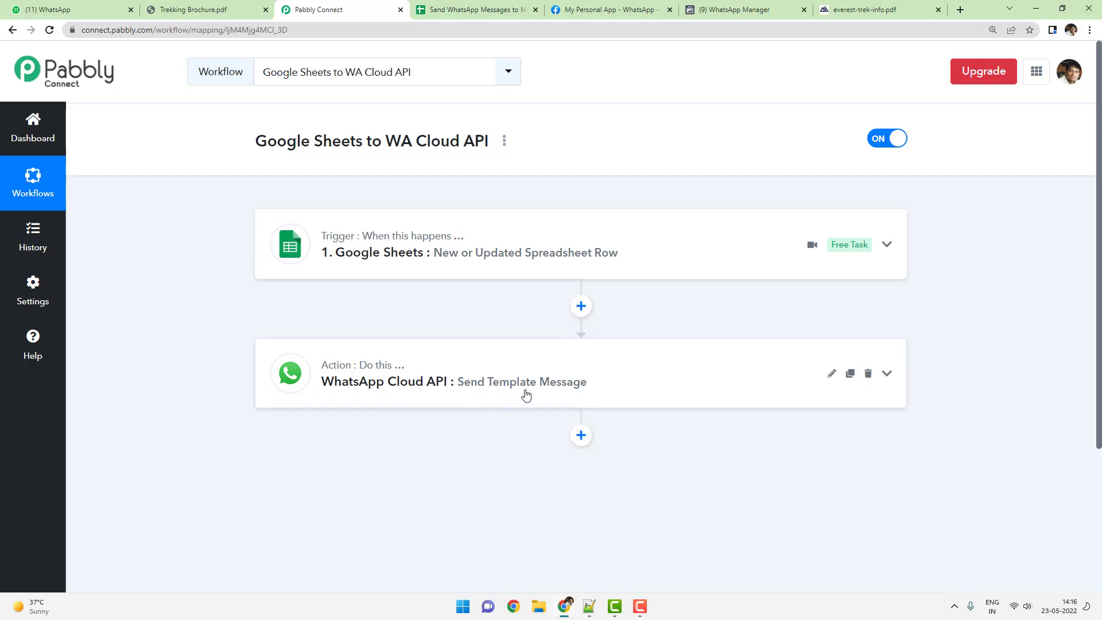
{"action": "scroll", "coordinate": [449, 309], "scroll_direction": "down", "scroll_amount": 2}
{"action": "left_click", "coordinate": [446, 279]}
{"action": "scroll", "coordinate": [182, 298], "scroll_direction": "down", "scroll_amount": 5}
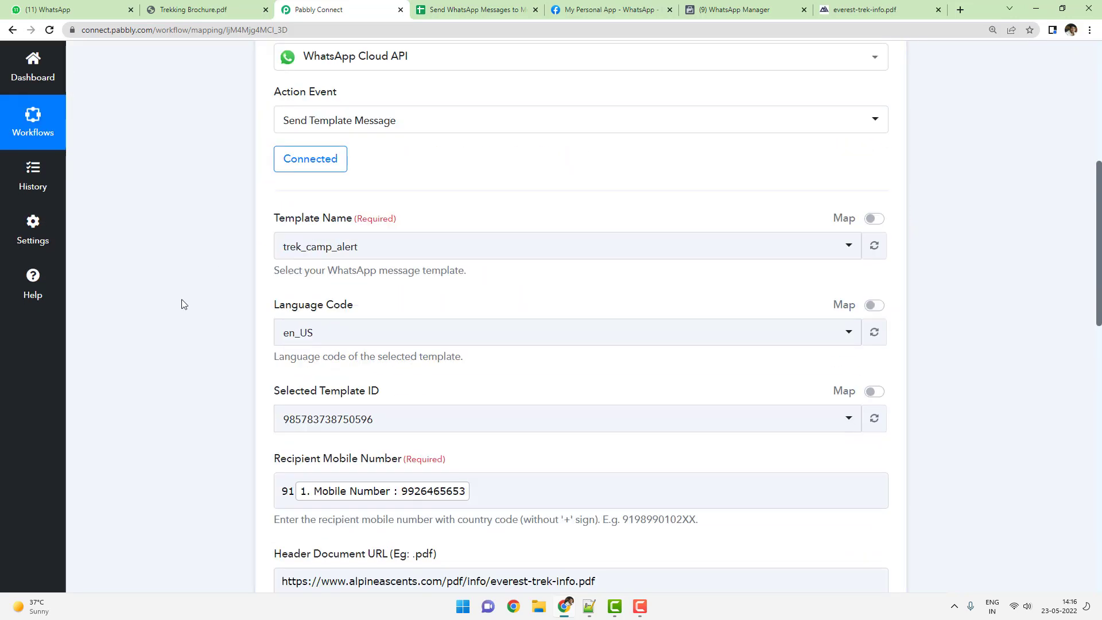
{"action": "scroll", "coordinate": [391, 433], "scroll_direction": "down", "scroll_amount": 2}
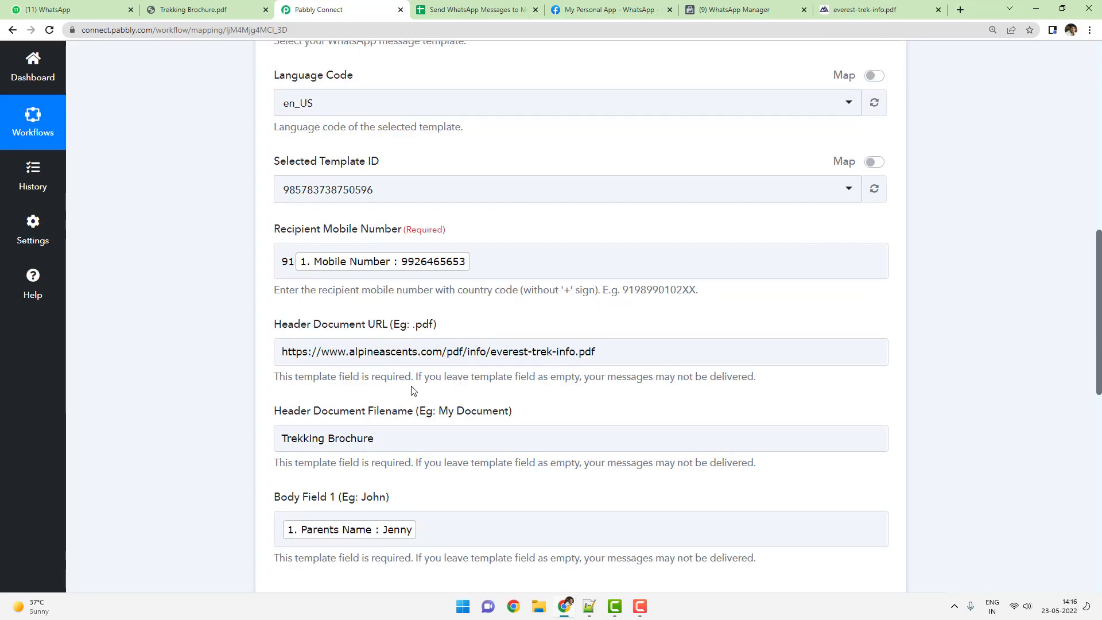
{"action": "scroll", "coordinate": [427, 436], "scroll_direction": "down", "scroll_amount": 2}
{"action": "scroll", "coordinate": [439, 483], "scroll_direction": "down", "scroll_amount": 3}
{"action": "scroll", "coordinate": [401, 431], "scroll_direction": "up", "scroll_amount": 6}
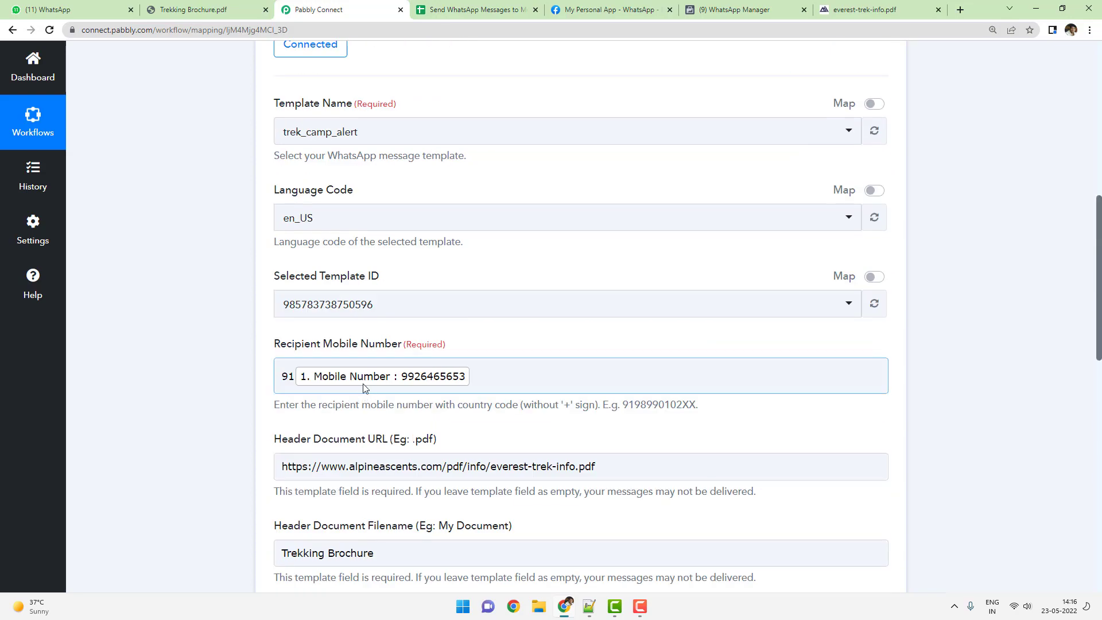
{"action": "scroll", "coordinate": [361, 380], "scroll_direction": "down", "scroll_amount": 2}
{"action": "scroll", "coordinate": [359, 376], "scroll_direction": "up", "scroll_amount": 5}
{"action": "scroll", "coordinate": [345, 413], "scroll_direction": "down", "scroll_amount": 2}
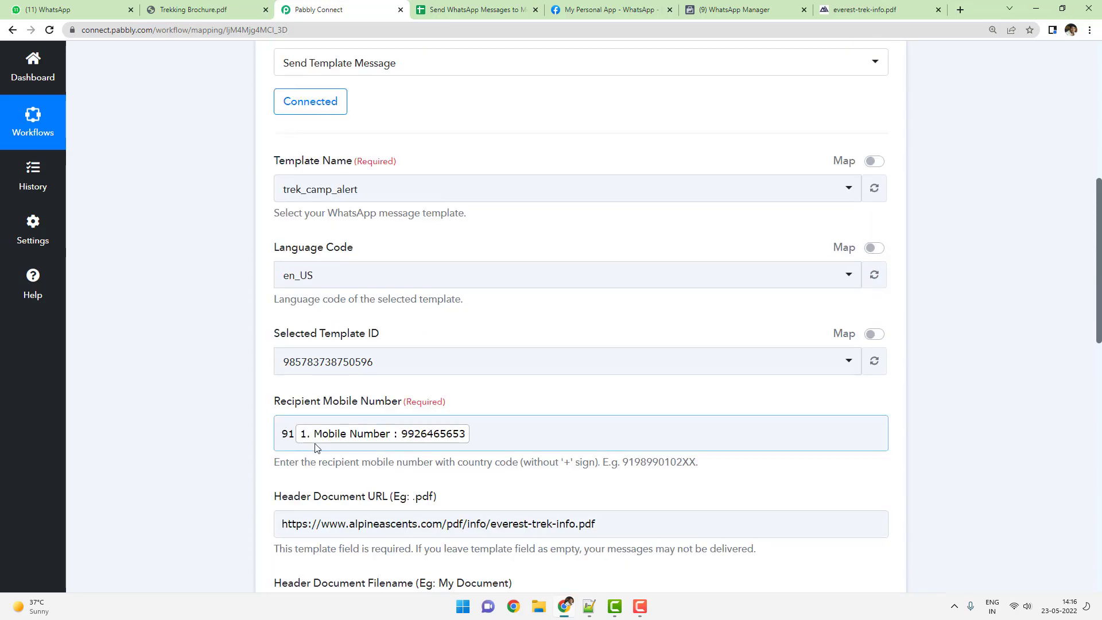
{"action": "scroll", "coordinate": [358, 445], "scroll_direction": "up", "scroll_amount": 2}
{"action": "scroll", "coordinate": [360, 445], "scroll_direction": "up", "scroll_amount": 3}
{"action": "scroll", "coordinate": [361, 451], "scroll_direction": "down", "scroll_amount": 6}
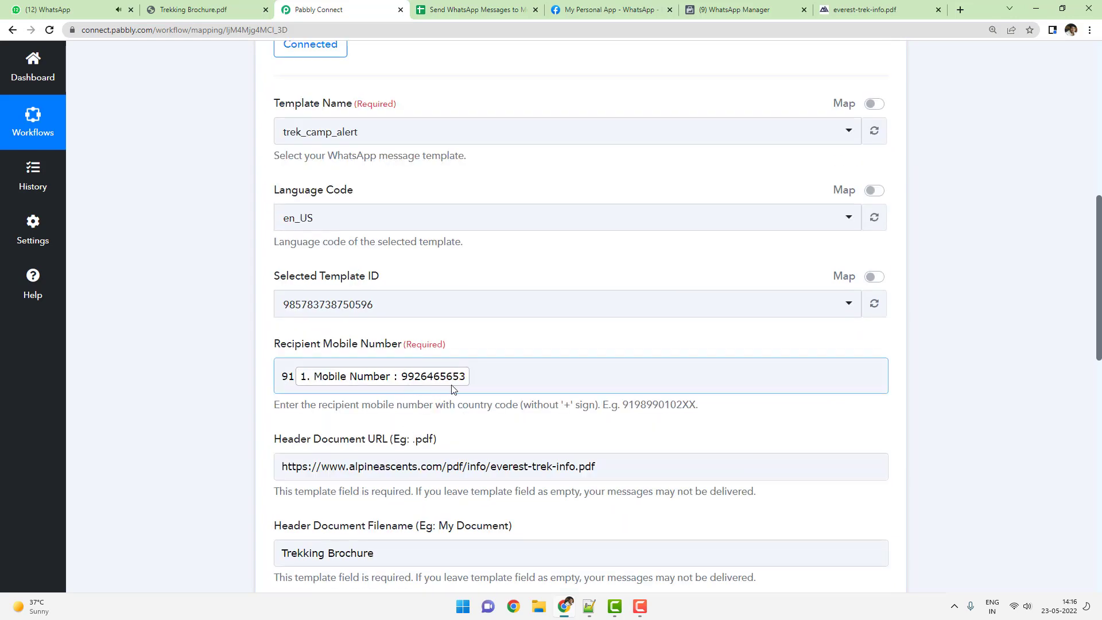
{"action": "scroll", "coordinate": [451, 389], "scroll_direction": "down", "scroll_amount": 2}
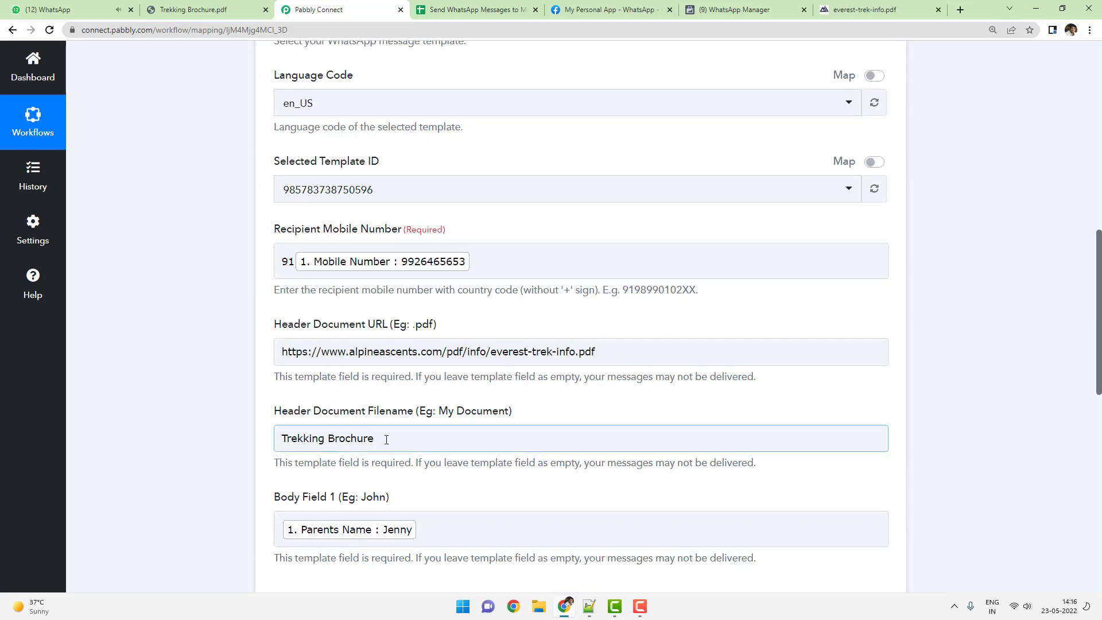
{"action": "scroll", "coordinate": [386, 439], "scroll_direction": "down", "scroll_amount": 1}
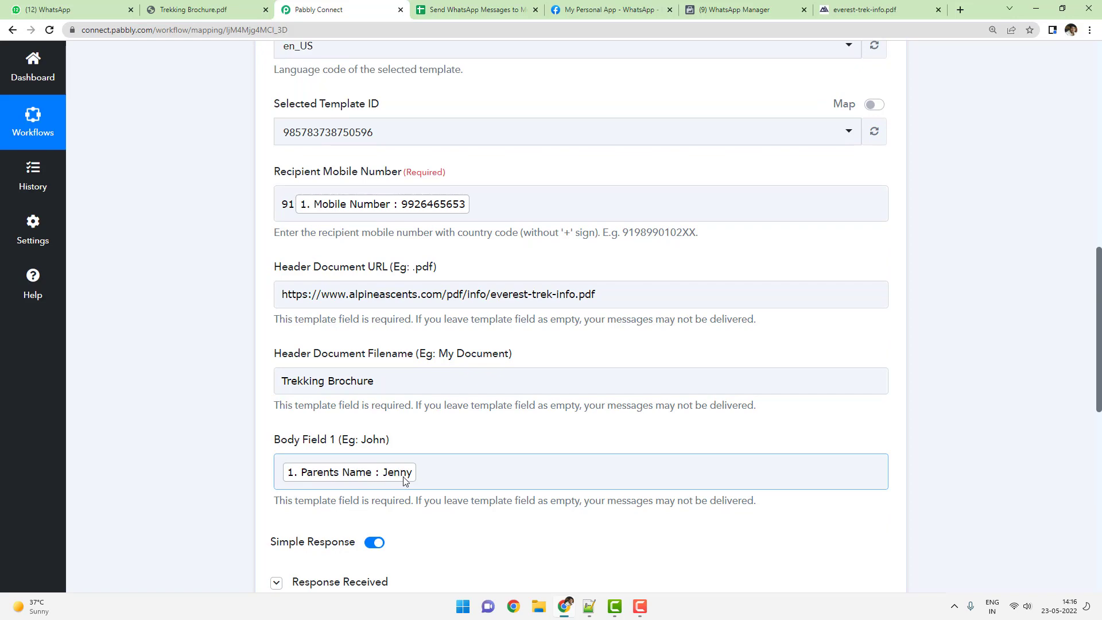
{"action": "scroll", "coordinate": [404, 484], "scroll_direction": "up", "scroll_amount": 8}
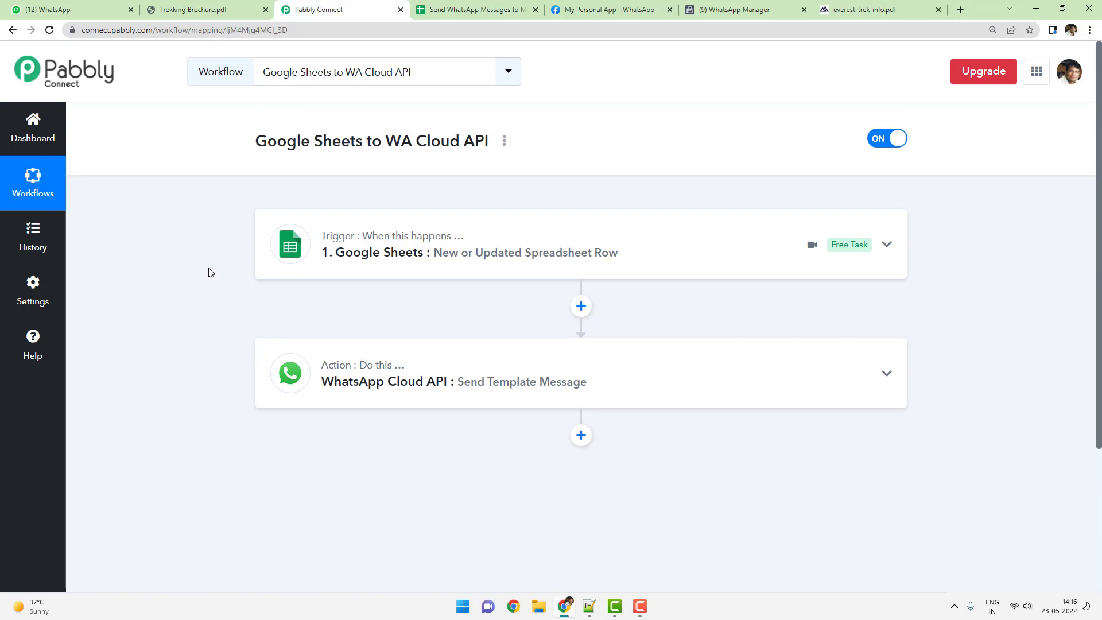
View the workflow's Task History showing 0 executions, then go back to the spreadsheet.
{"action": "left_click", "coordinate": [40, 241]}
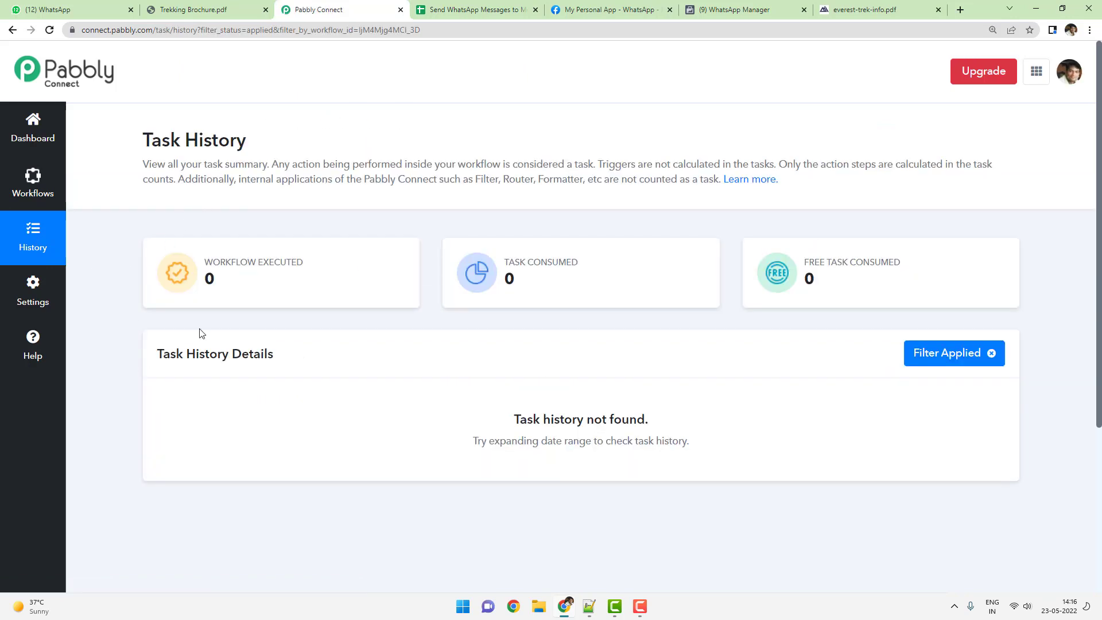
{"action": "left_click", "coordinate": [465, 7]}
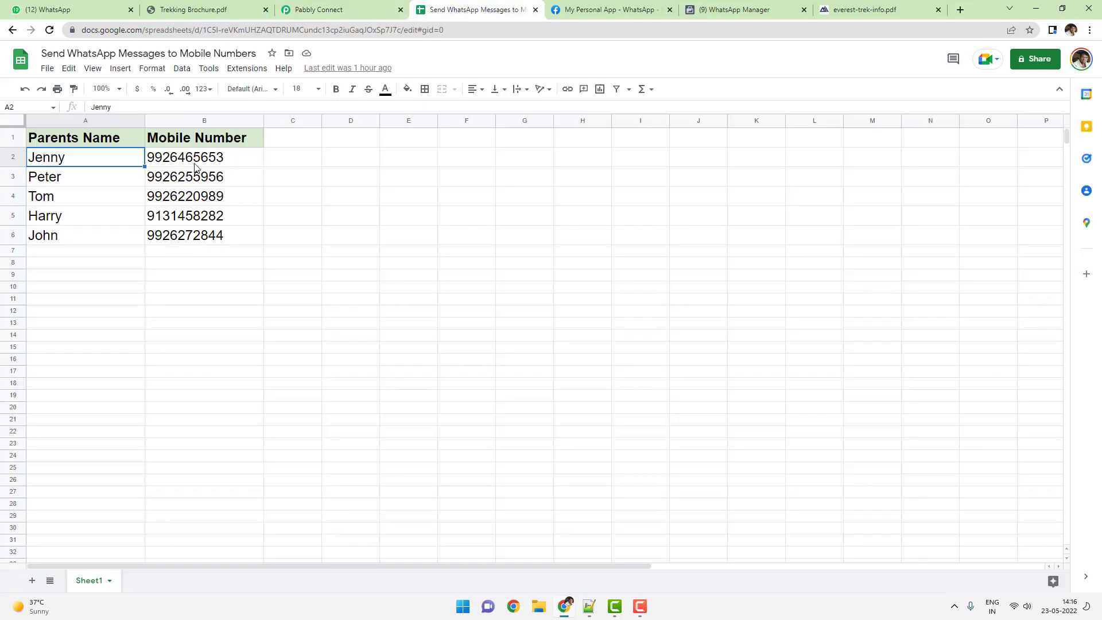
Send all five parent rows to the Pabbly webhook, then view the Task History.
{"action": "left_click", "coordinate": [104, 136]}
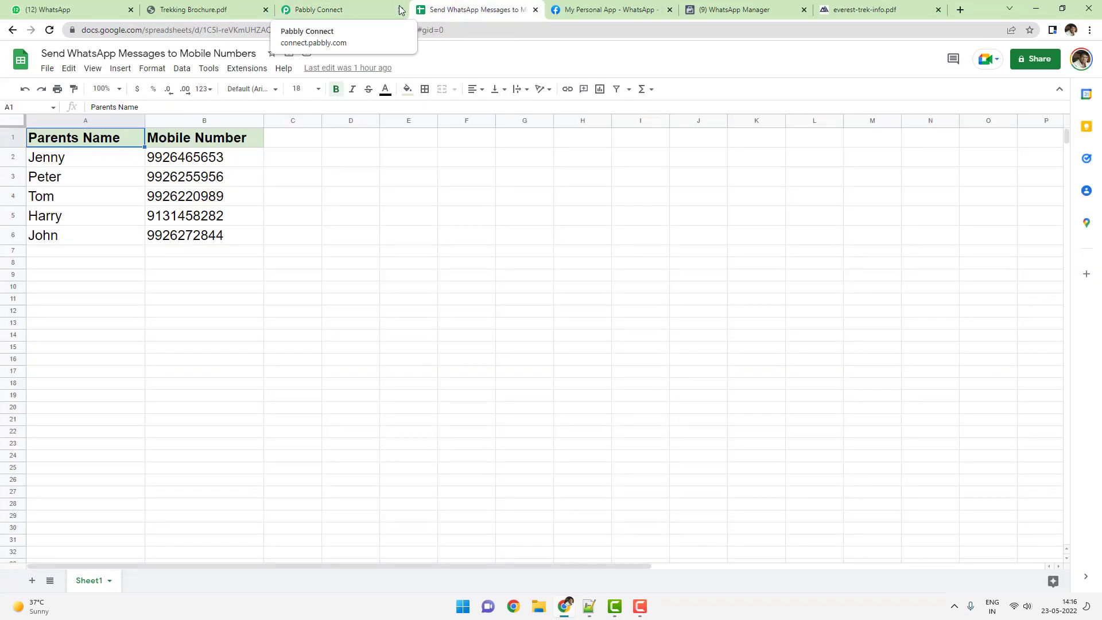
{"action": "left_click", "coordinate": [247, 68]}
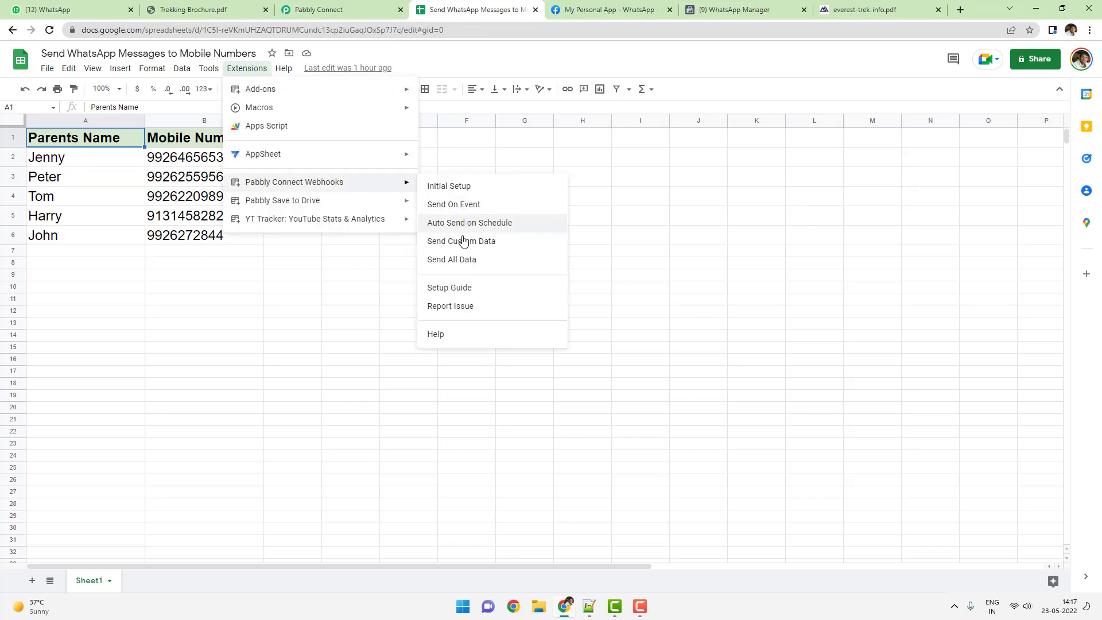
{"action": "left_click", "coordinate": [460, 265]}
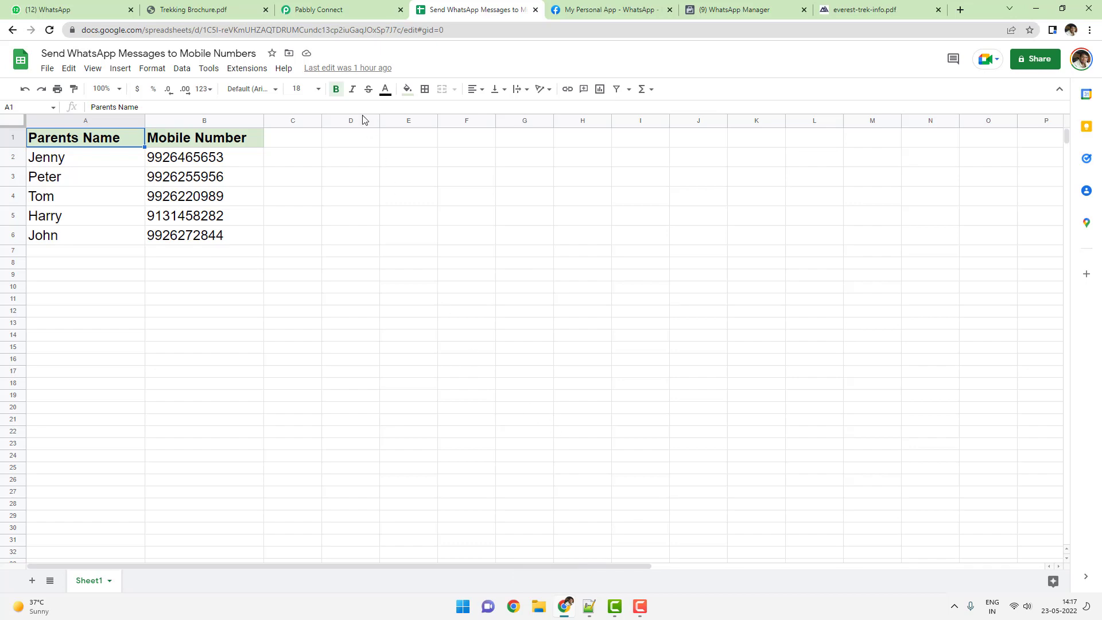
{"action": "left_click", "coordinate": [341, 10]}
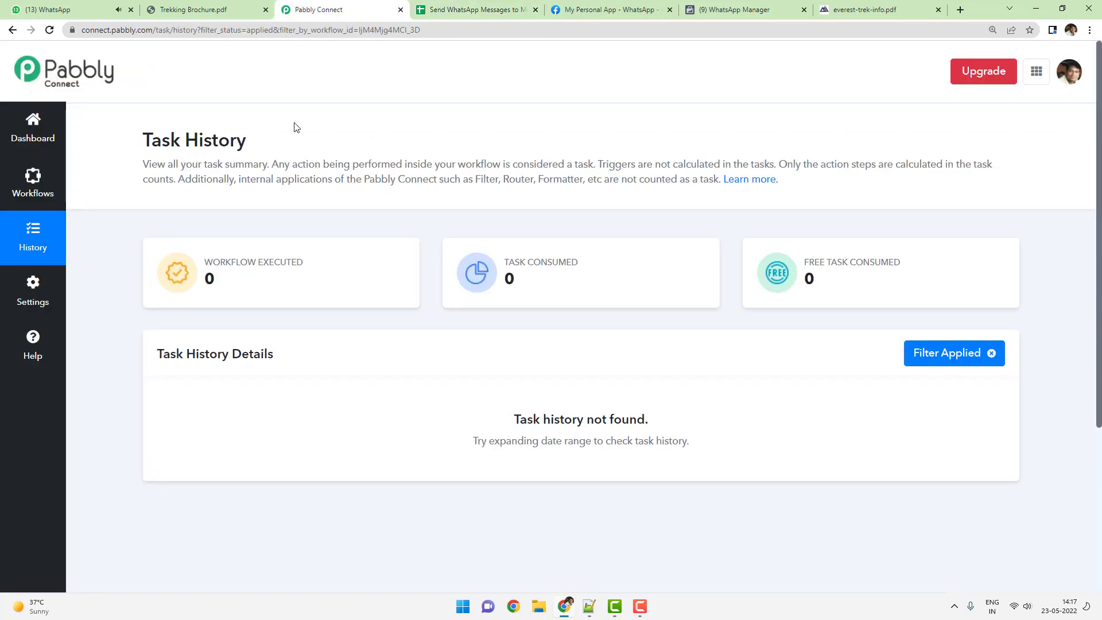
Reload the Task History to list the five runs, four Success and one Partial Failed.
{"action": "right_click", "coordinate": [102, 237]}
{"action": "left_click", "coordinate": [127, 276]}
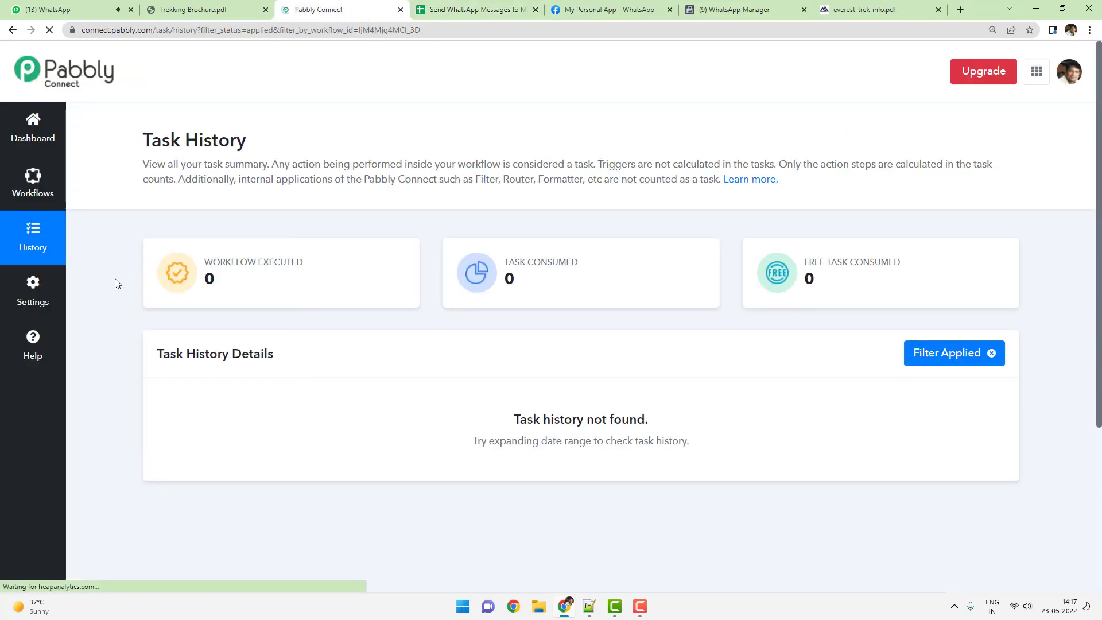
{"action": "scroll", "coordinate": [116, 283], "scroll_direction": "down", "scroll_amount": 3}
{"action": "scroll", "coordinate": [140, 257], "scroll_direction": "up", "scroll_amount": 1}
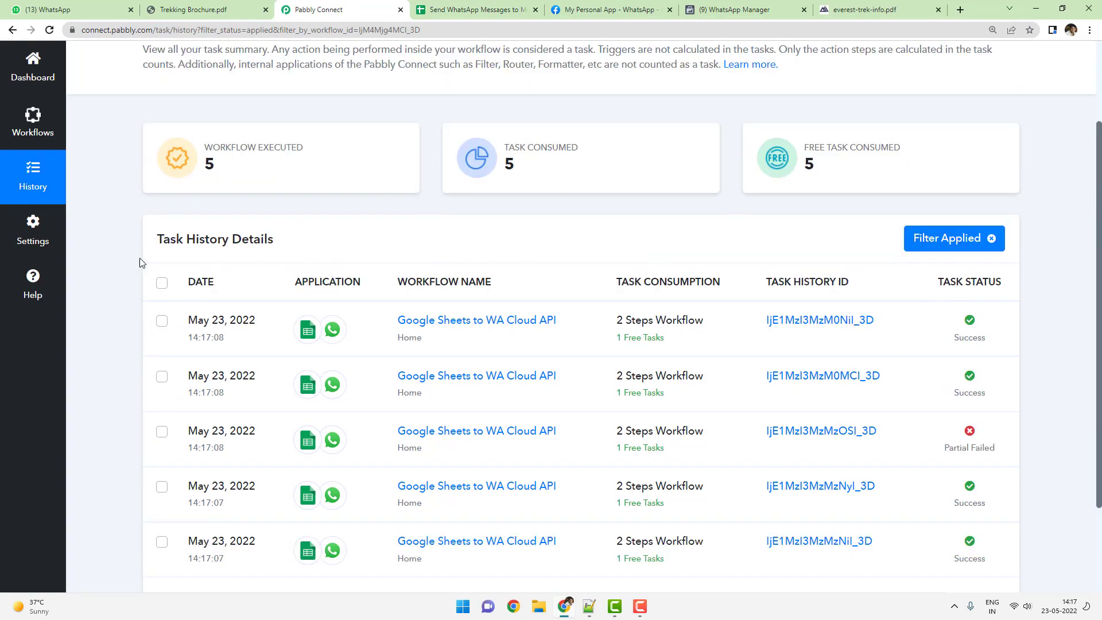
{"action": "scroll", "coordinate": [140, 257], "scroll_direction": "down", "scroll_amount": 1}
{"action": "mouse_move", "coordinate": [209, 121]}
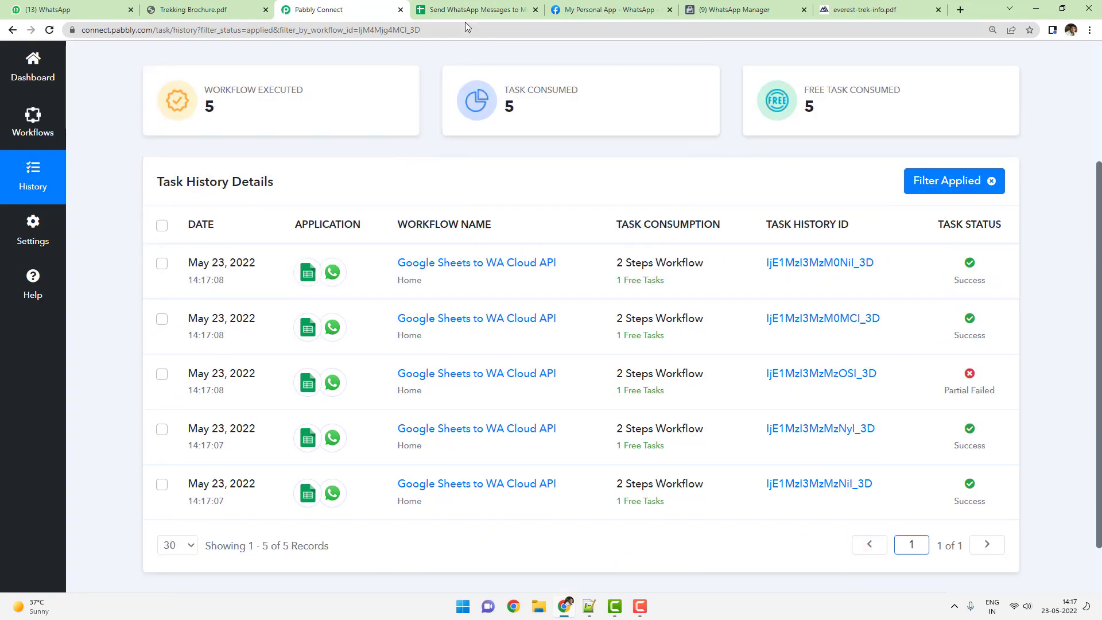
Compare the runs against the five parents' names in column A, rows 2–6.
{"action": "left_click", "coordinate": [468, 9]}
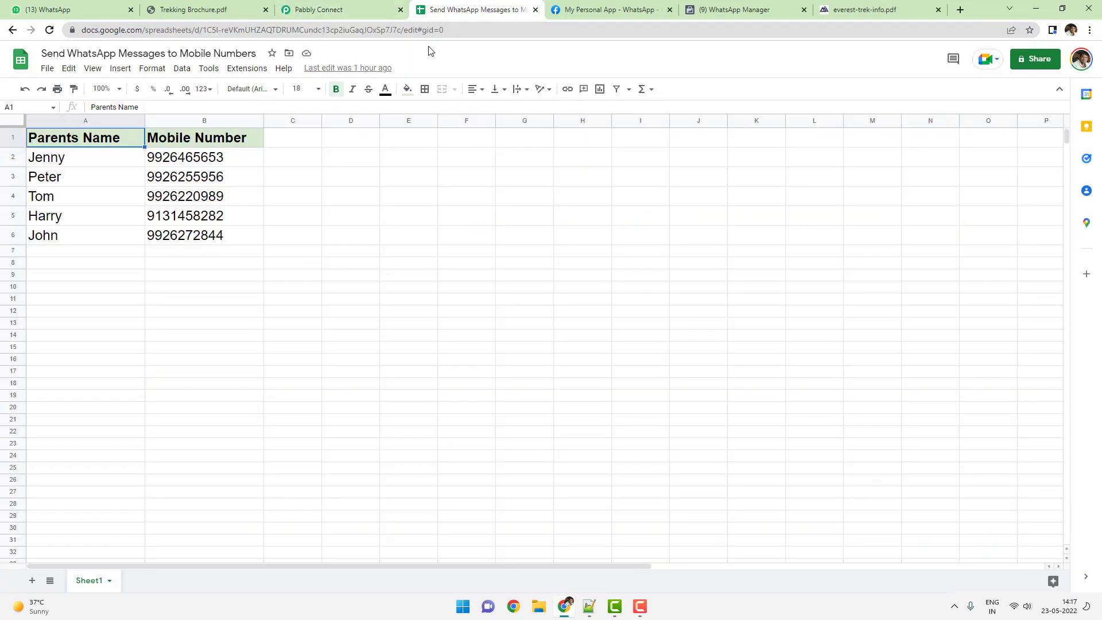
{"action": "left_click", "coordinate": [70, 166]}
{"action": "left_click", "coordinate": [68, 180]}
{"action": "left_click", "coordinate": [63, 198]}
{"action": "left_click", "coordinate": [57, 217]}
{"action": "left_click", "coordinate": [67, 235]}
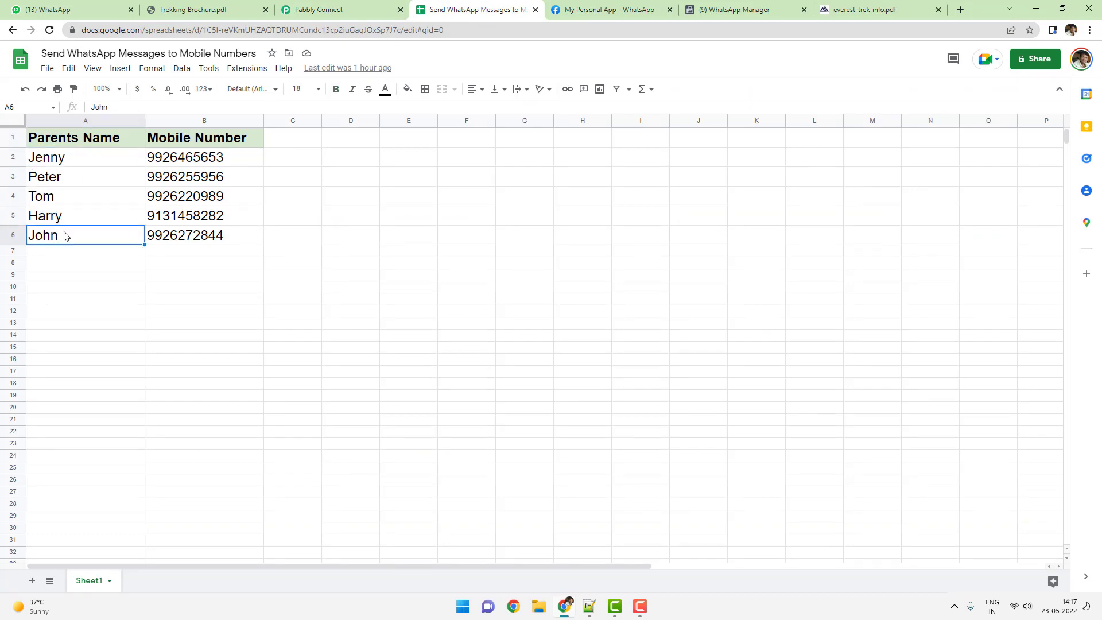
{"action": "left_click", "coordinate": [334, 9]}
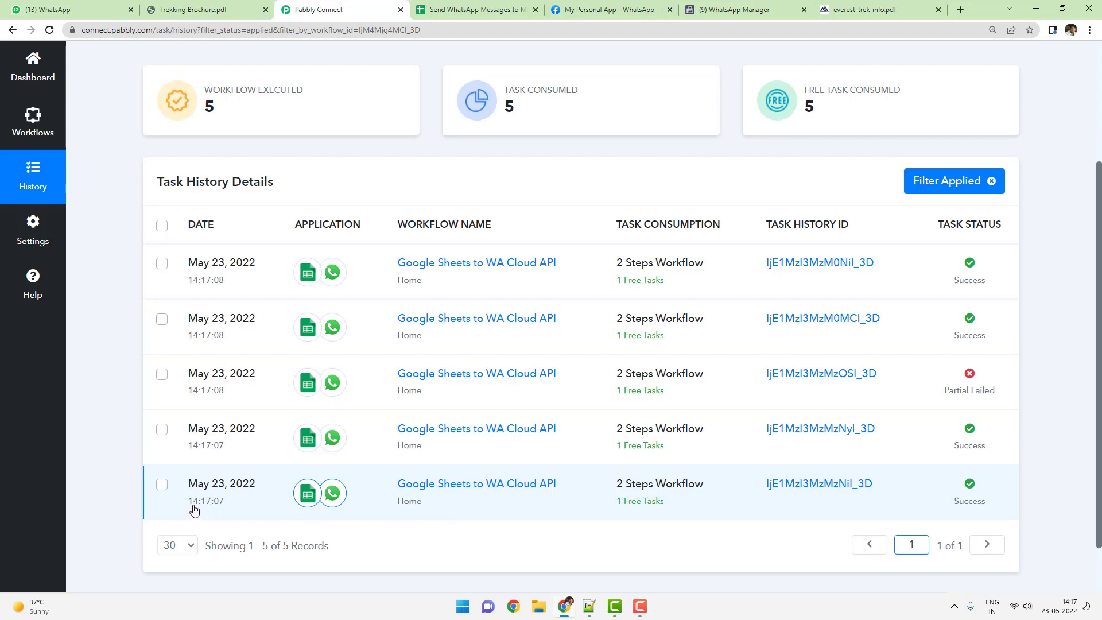
{"action": "left_click", "coordinate": [586, 506]}
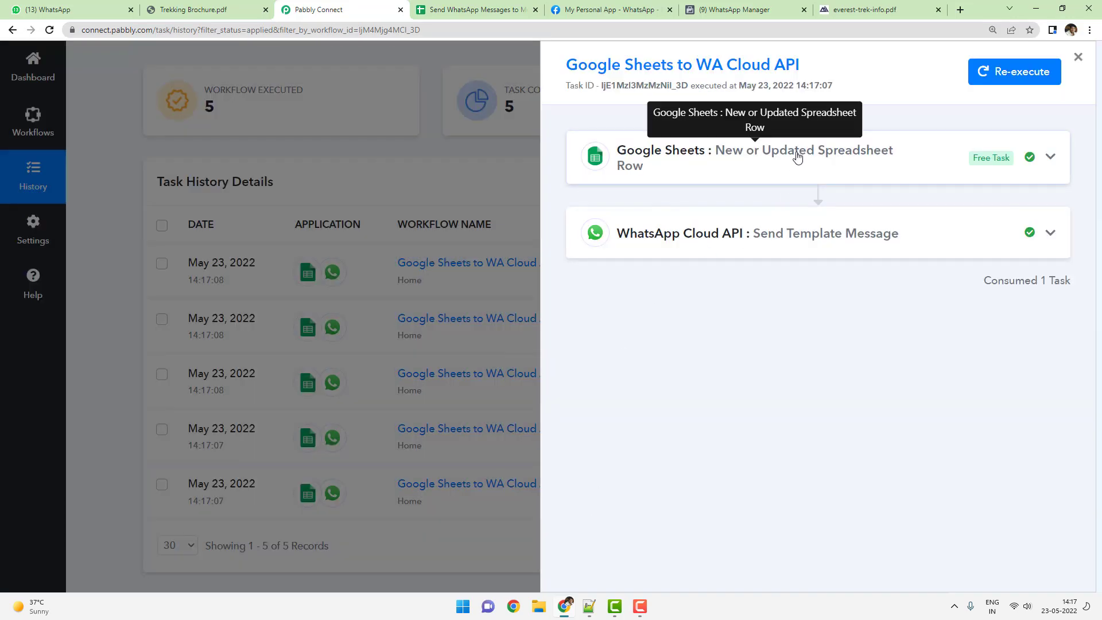
{"action": "left_click", "coordinate": [795, 156]}
{"action": "scroll", "coordinate": [770, 316], "scroll_direction": "down", "scroll_amount": 1}
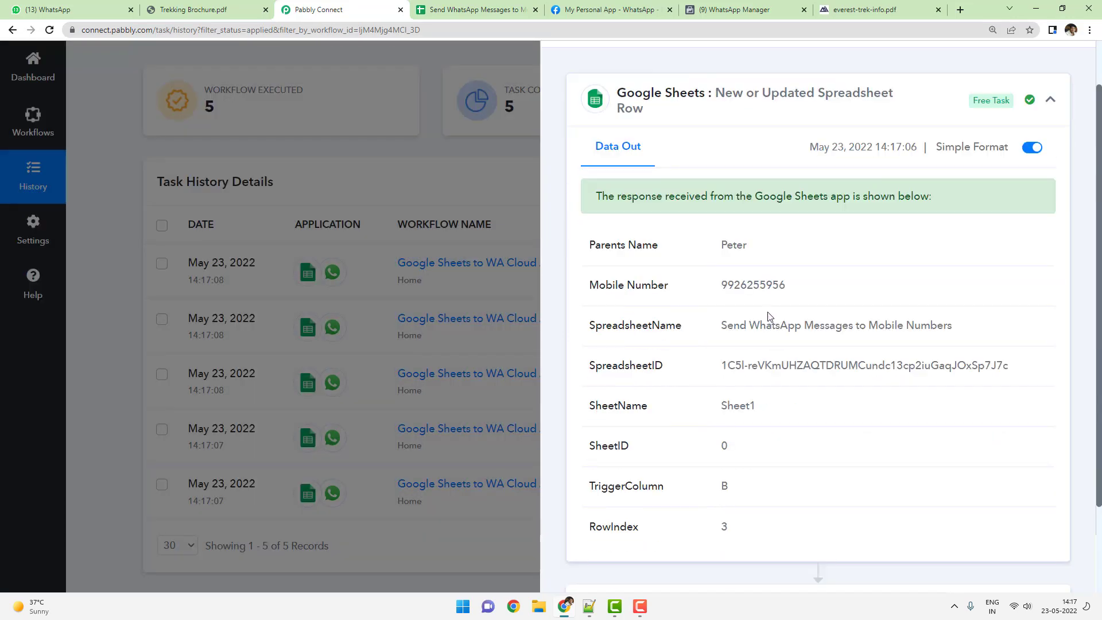
{"action": "double_click", "coordinate": [733, 245]}
{"action": "left_click", "coordinate": [764, 100]}
{"action": "left_click", "coordinate": [756, 233]}
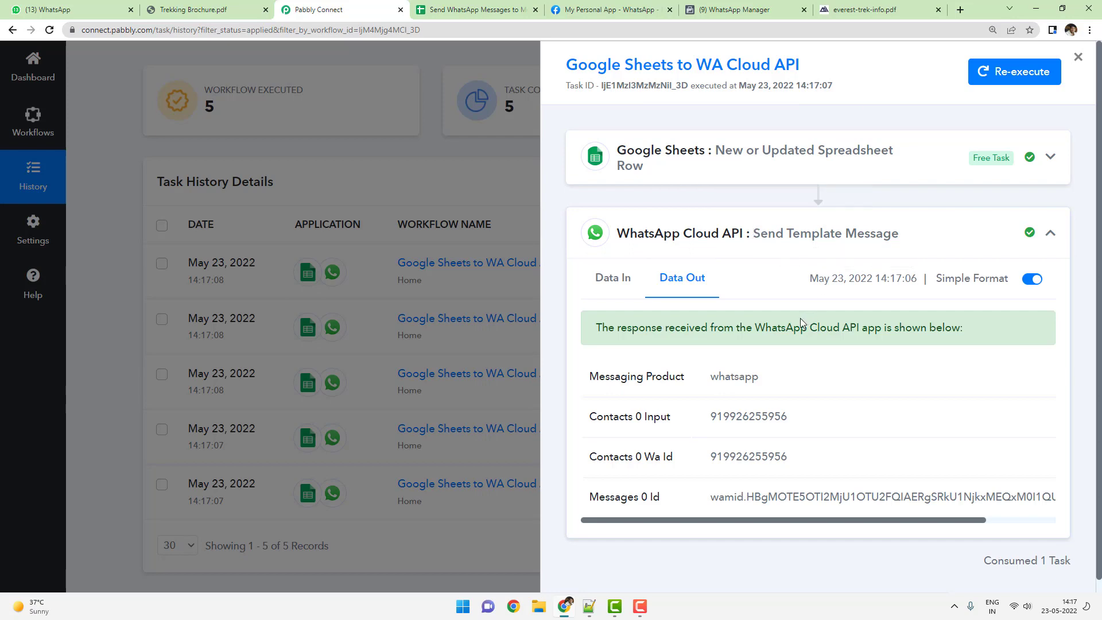
{"action": "double_click", "coordinate": [747, 417]}
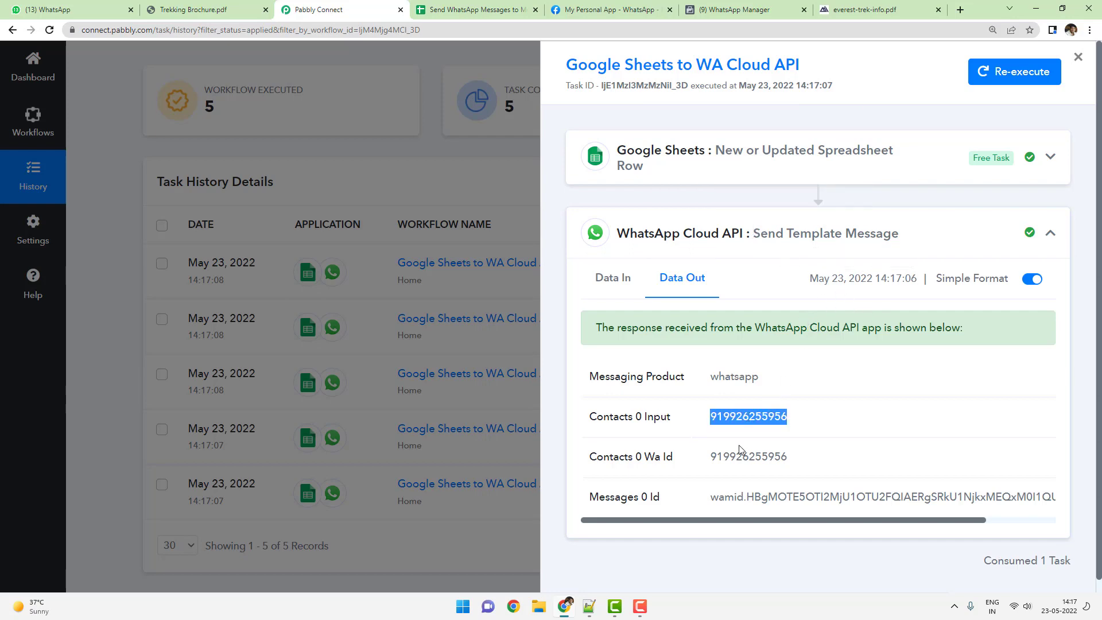
{"action": "left_click", "coordinate": [178, 475]}
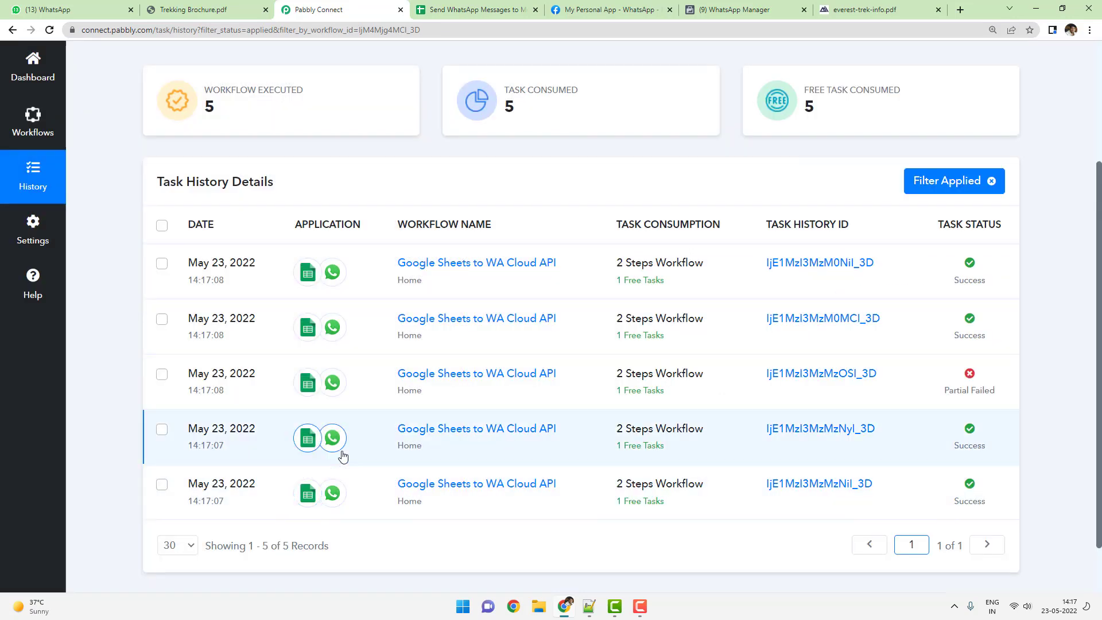
{"action": "left_click", "coordinate": [367, 446]}
{"action": "left_click", "coordinate": [797, 161]}
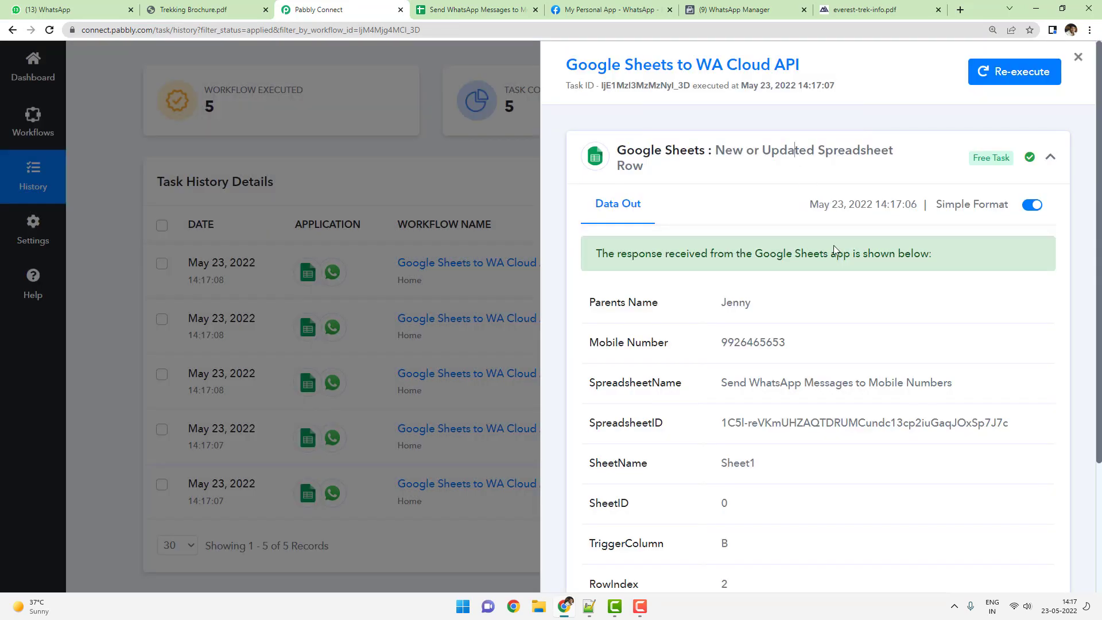
{"action": "left_click", "coordinate": [342, 474]}
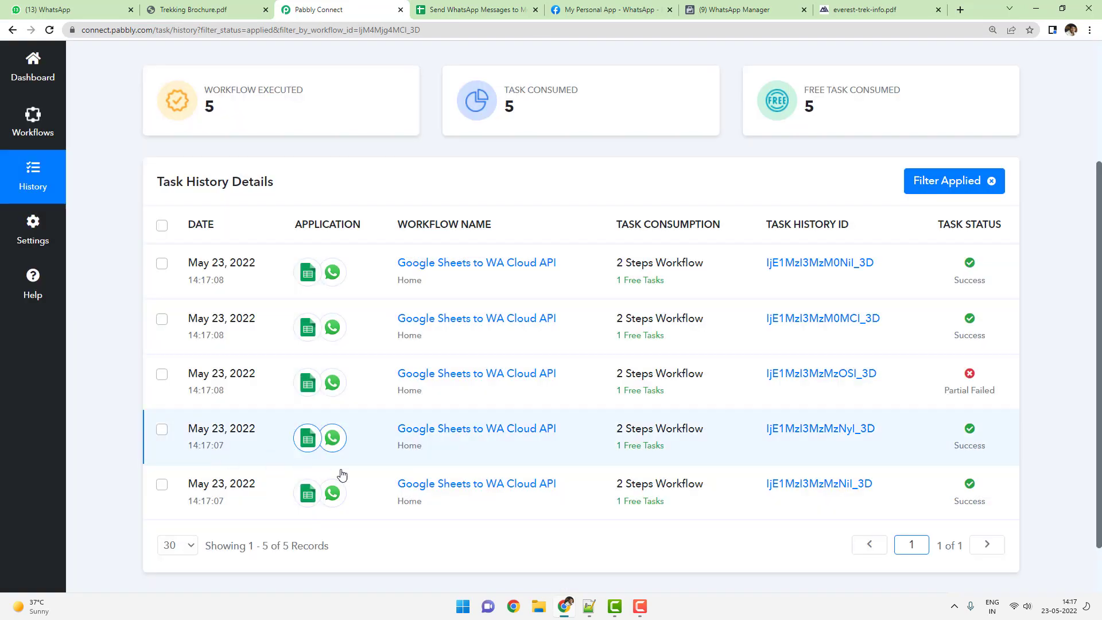
{"action": "left_click", "coordinate": [596, 454]}
{"action": "left_click", "coordinate": [750, 241]}
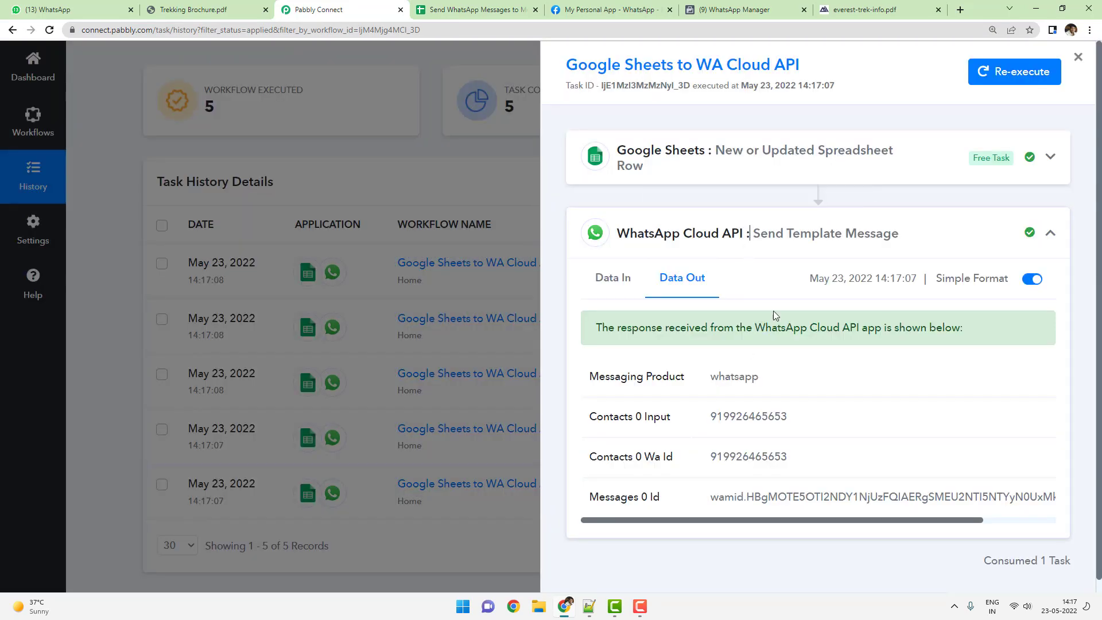
{"action": "left_click", "coordinate": [352, 383]}
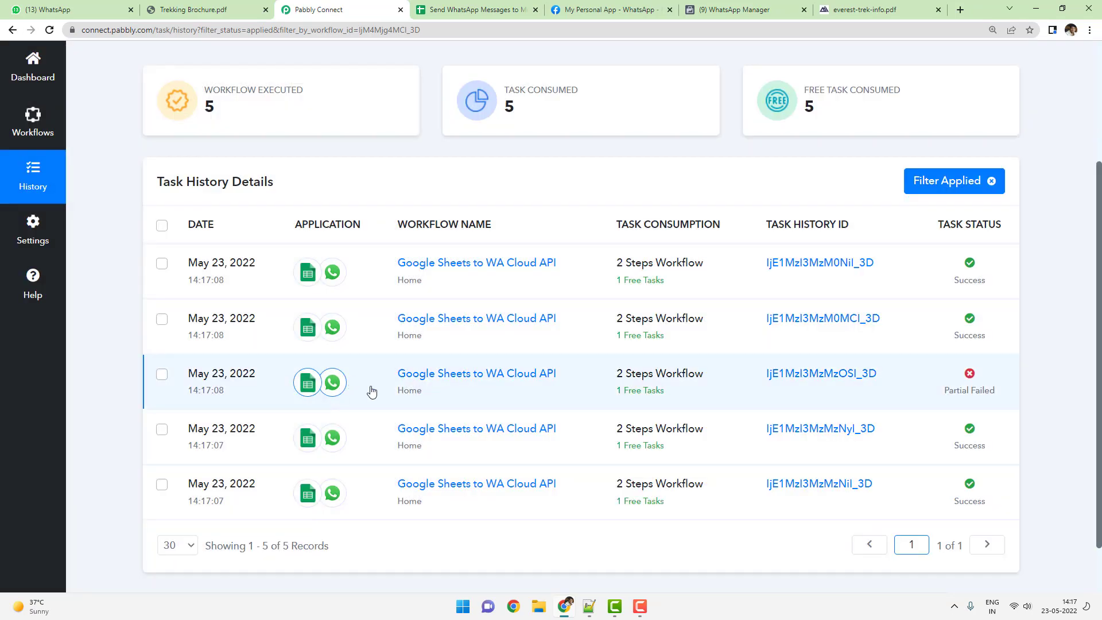
{"action": "left_click", "coordinate": [435, 372]}
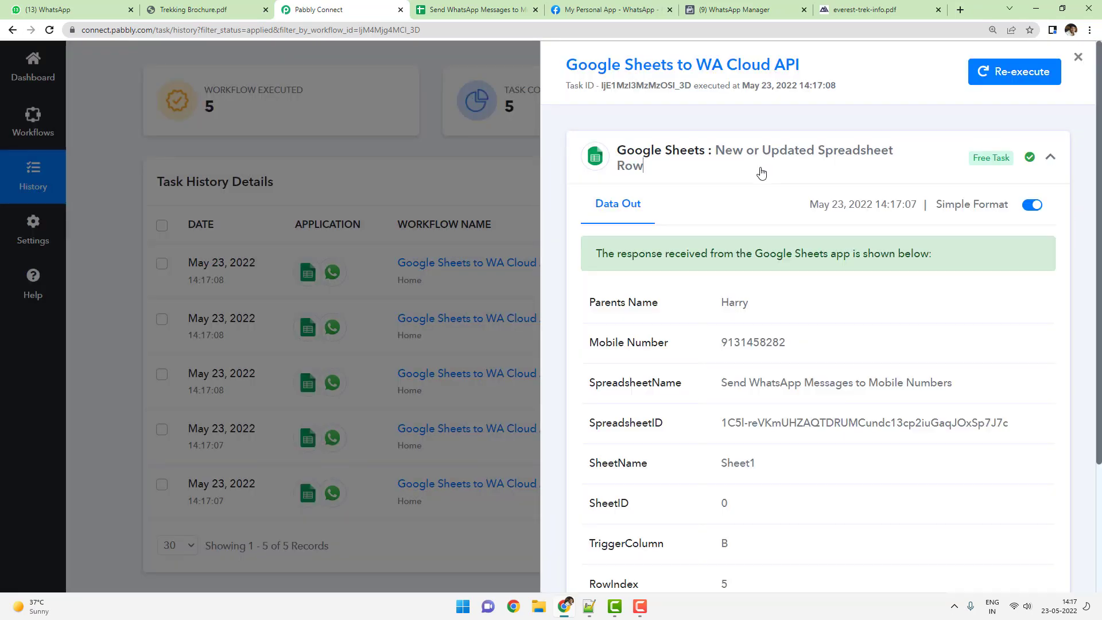
{"action": "left_click", "coordinate": [759, 170]}
{"action": "left_click", "coordinate": [718, 169]}
{"action": "left_click", "coordinate": [734, 244]}
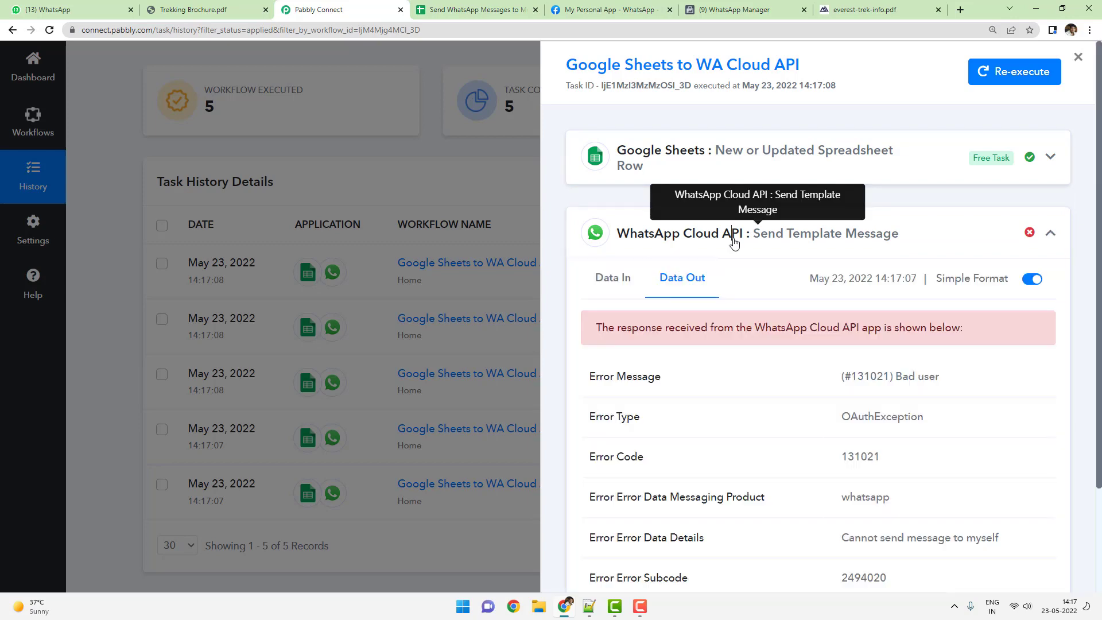
{"action": "left_click", "coordinate": [752, 242]}
{"action": "left_click", "coordinate": [752, 242]}
{"action": "scroll", "coordinate": [768, 266], "scroll_direction": "down", "scroll_amount": 2}
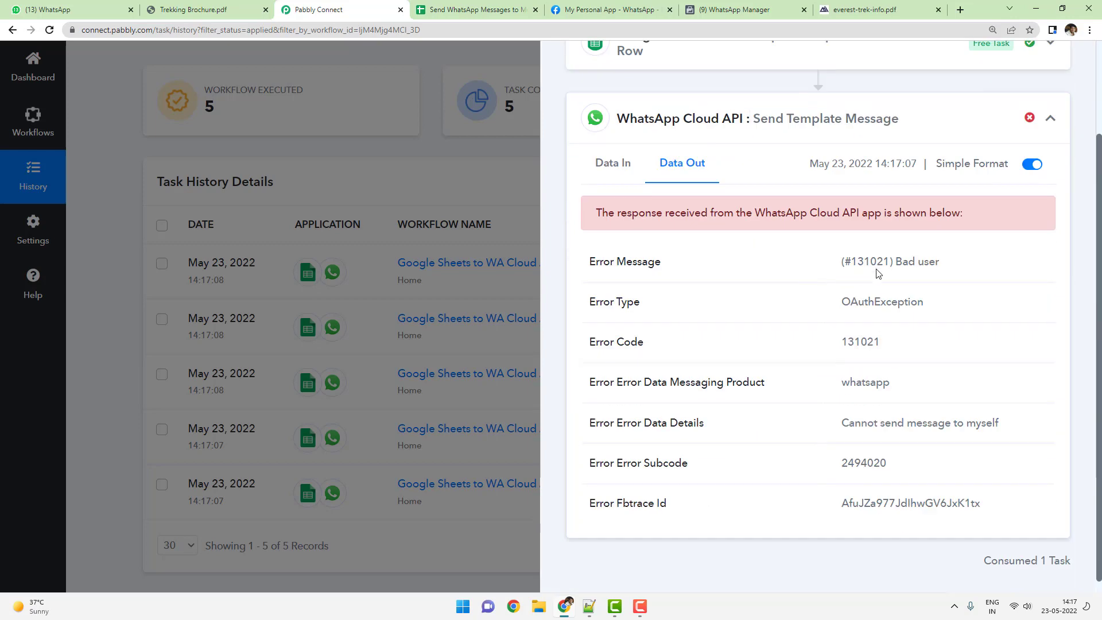
{"action": "scroll", "coordinate": [984, 236], "scroll_direction": "up", "scroll_amount": 1}
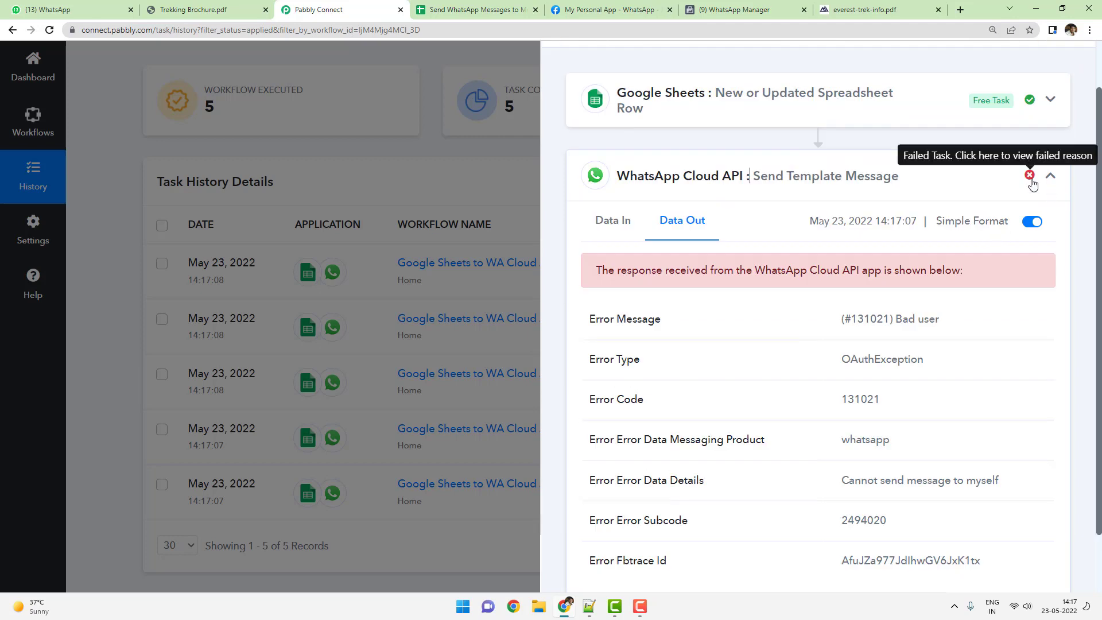
{"action": "scroll", "coordinate": [1010, 224], "scroll_direction": "down", "scroll_amount": 1}
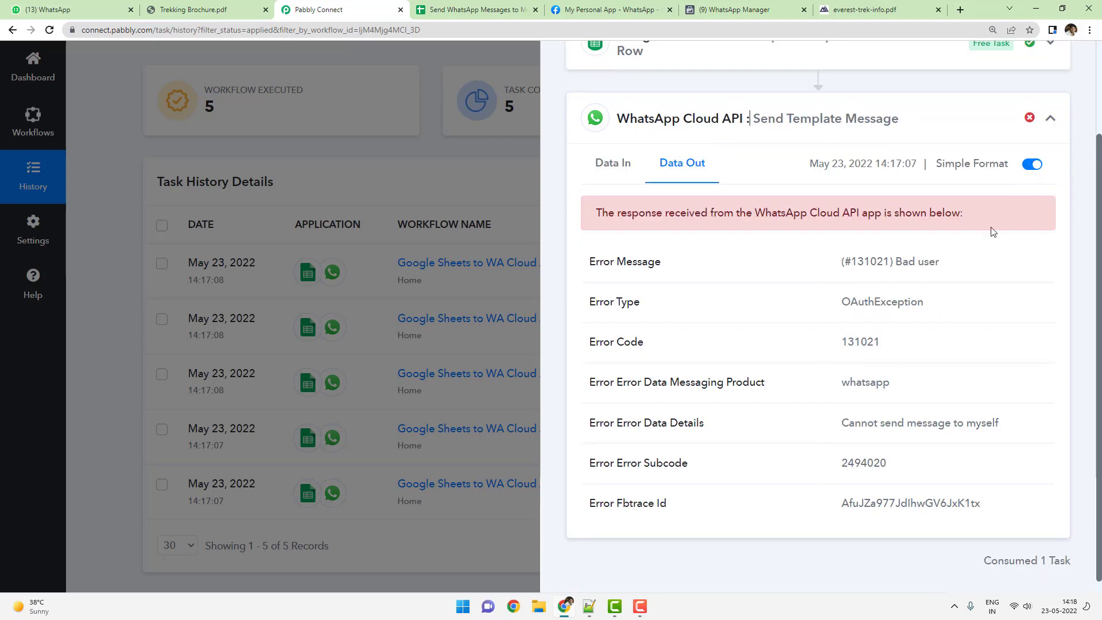
{"action": "left_click_drag", "start_coordinate": [982, 423], "coordinate": [837, 431]}
{"action": "scroll", "coordinate": [828, 413], "scroll_direction": "up", "scroll_amount": 1}
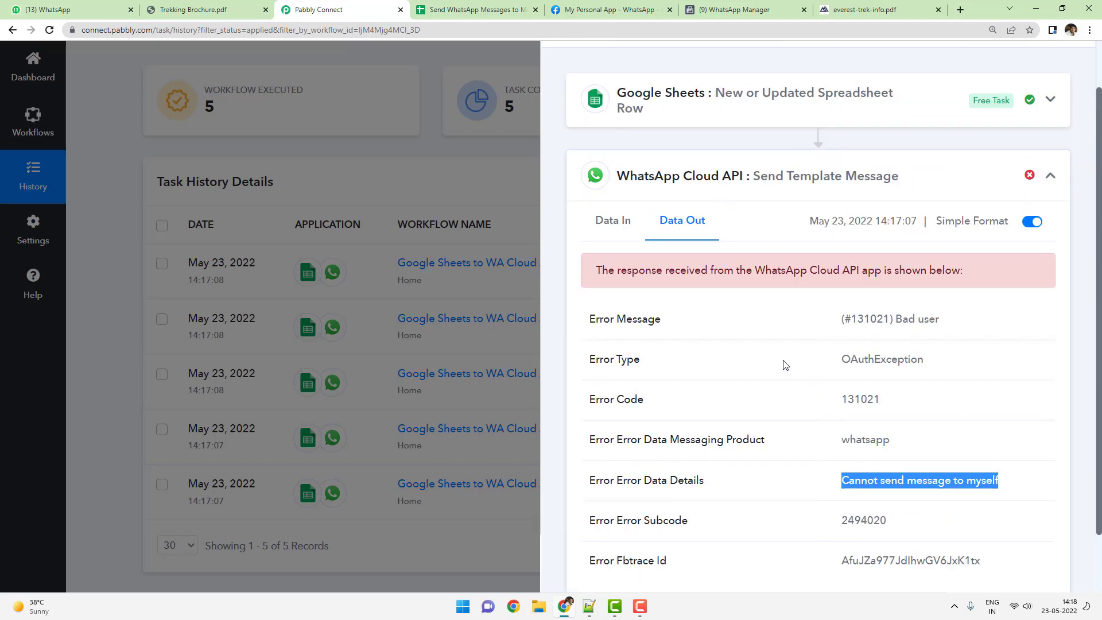
{"action": "scroll", "coordinate": [773, 357], "scroll_direction": "down", "scroll_amount": 1}
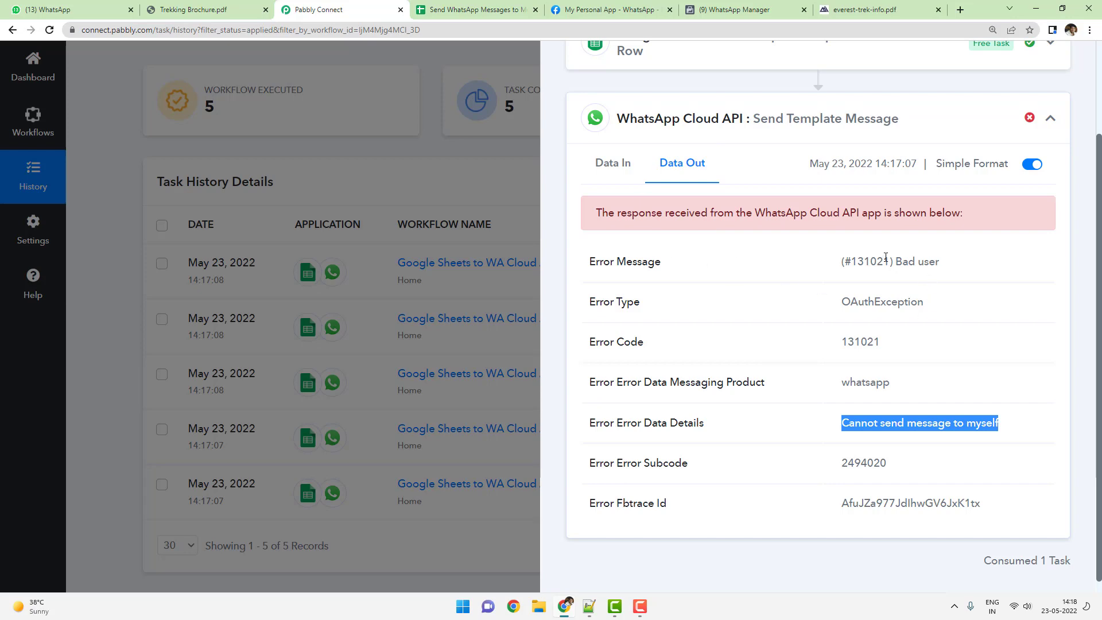
{"action": "left_click", "coordinate": [100, 421]}
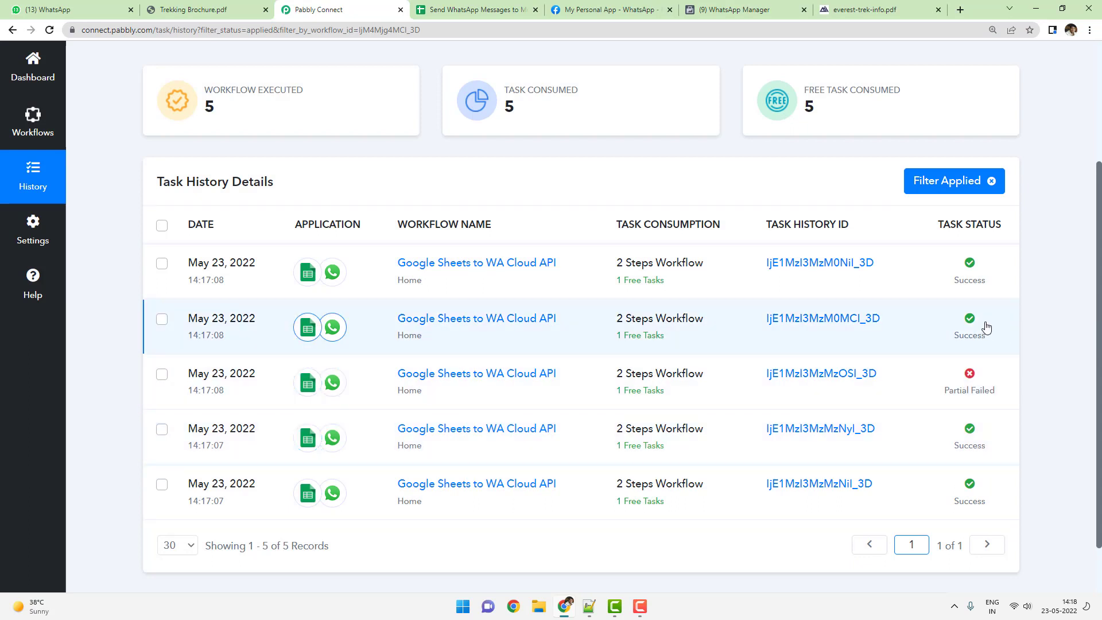
Check the new 2:17 pm brochure message in WhatsApp Web, then view Trekking Brochure.pdf.
{"action": "left_click", "coordinate": [81, 14]}
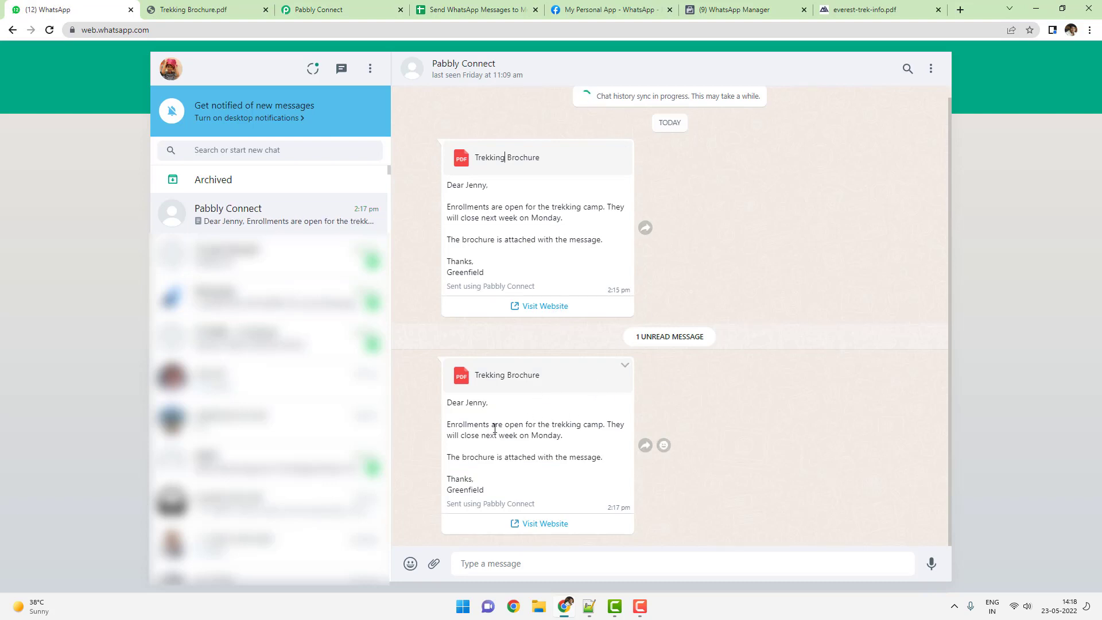
{"action": "left_click_drag", "start_coordinate": [448, 402], "coordinate": [485, 492]}
{"action": "left_click", "coordinate": [511, 457]}
{"action": "left_click", "coordinate": [248, 15]}
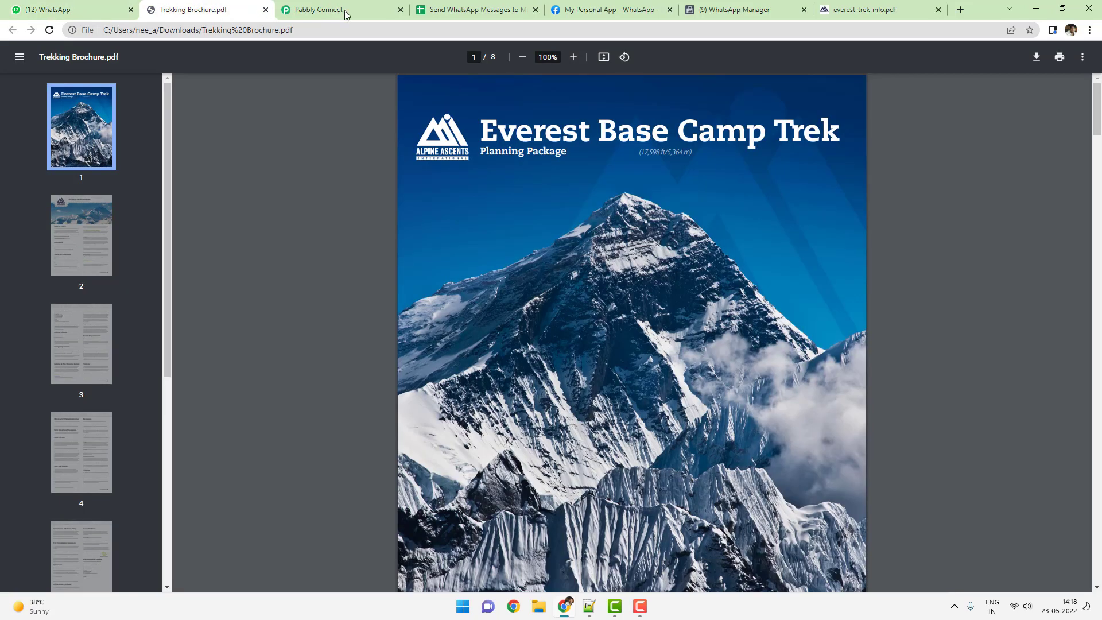
Return via the Pabbly Connect tab to the parents' contact spreadsheet.
{"action": "left_click", "coordinate": [345, 12]}
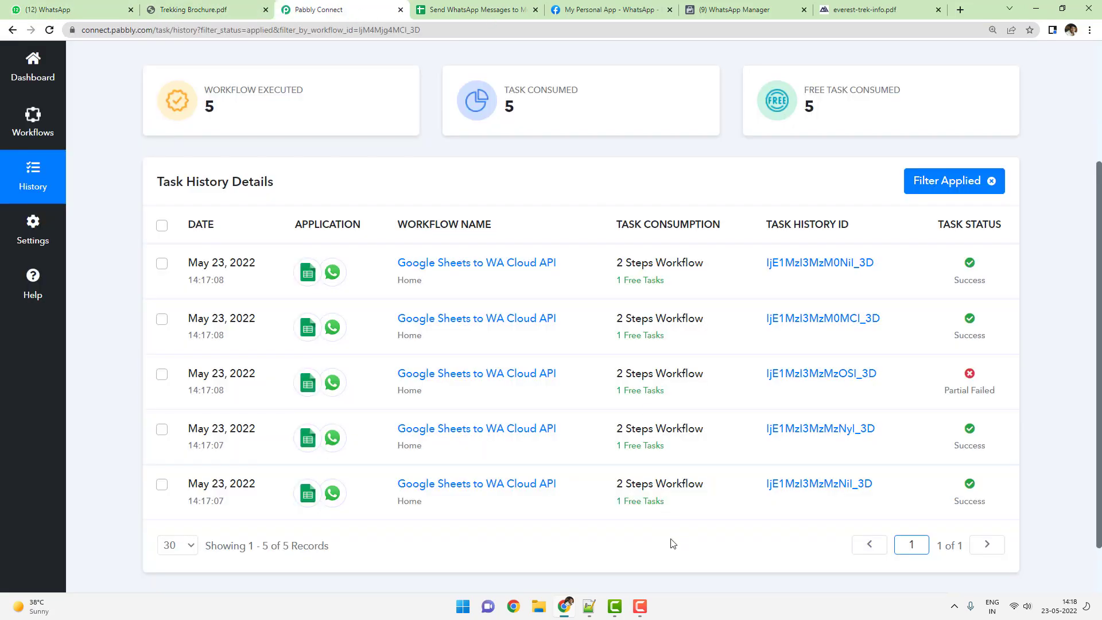
{"action": "left_click", "coordinate": [460, 11]}
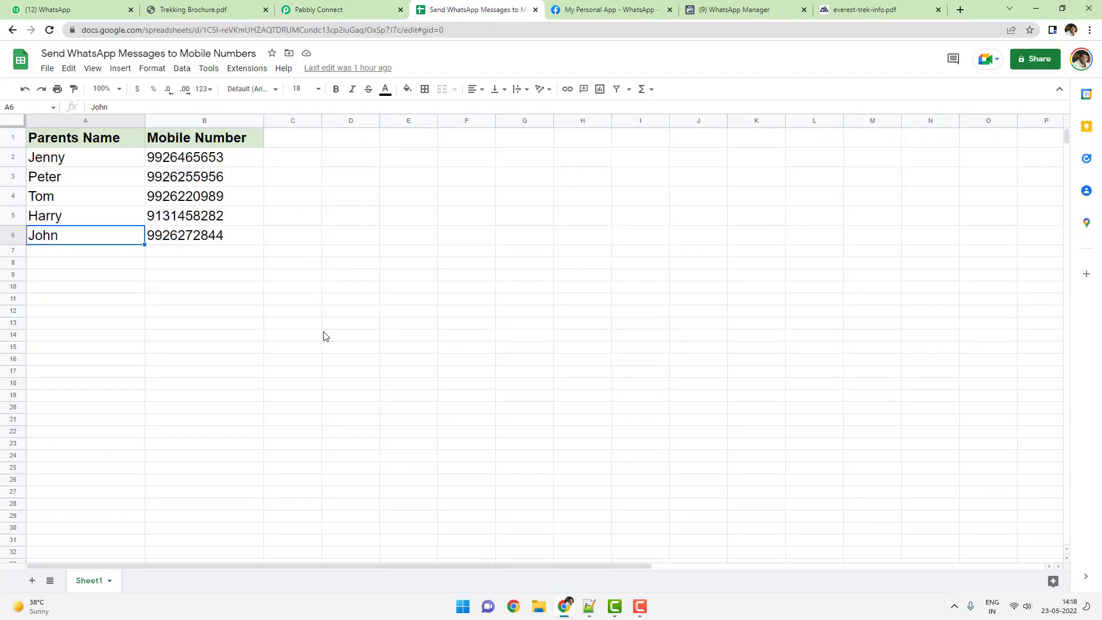